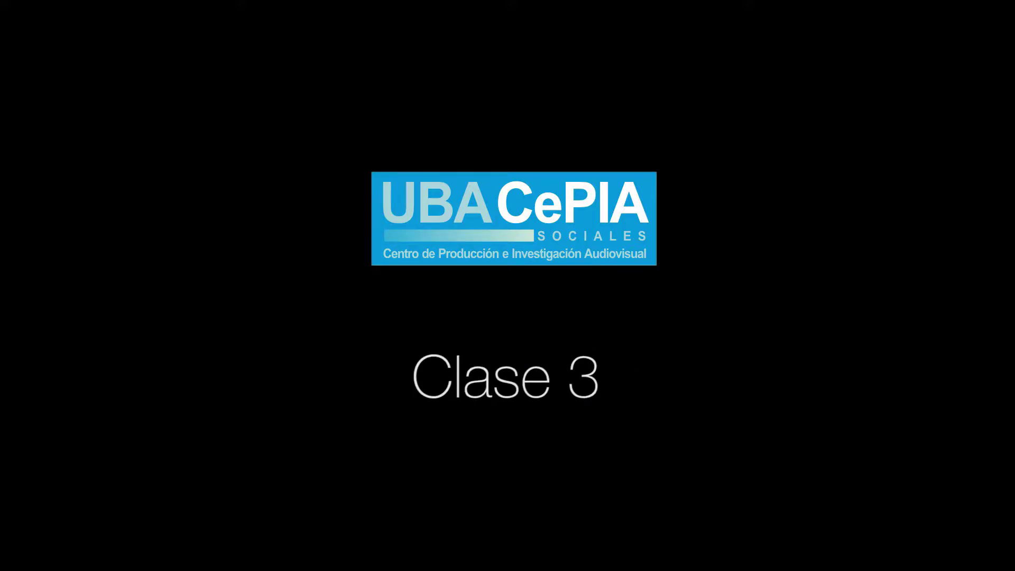
Name the new project Clase 2, store it in the PROYECTOS folder and create it.
type("2")
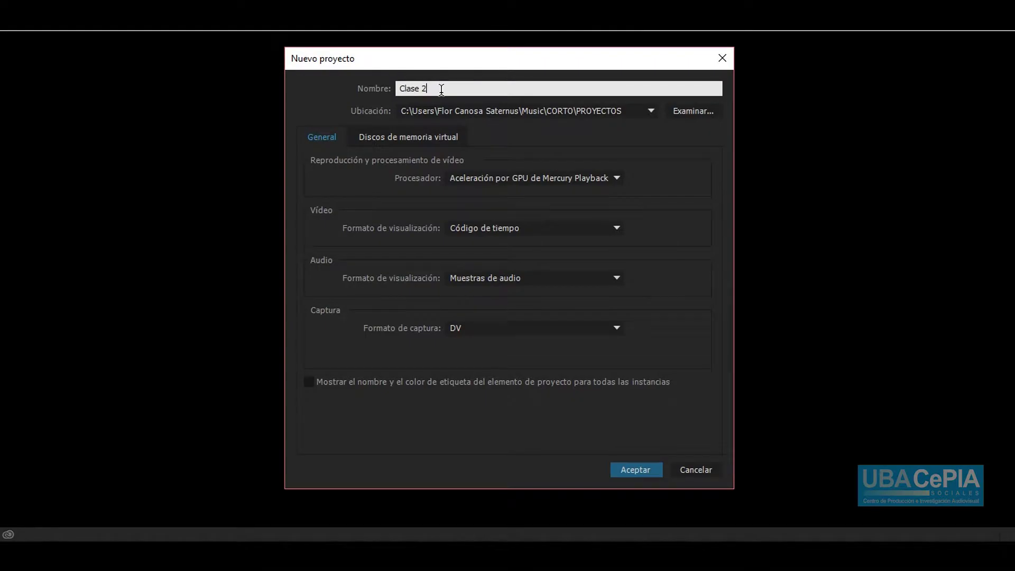
left_click(690, 112)
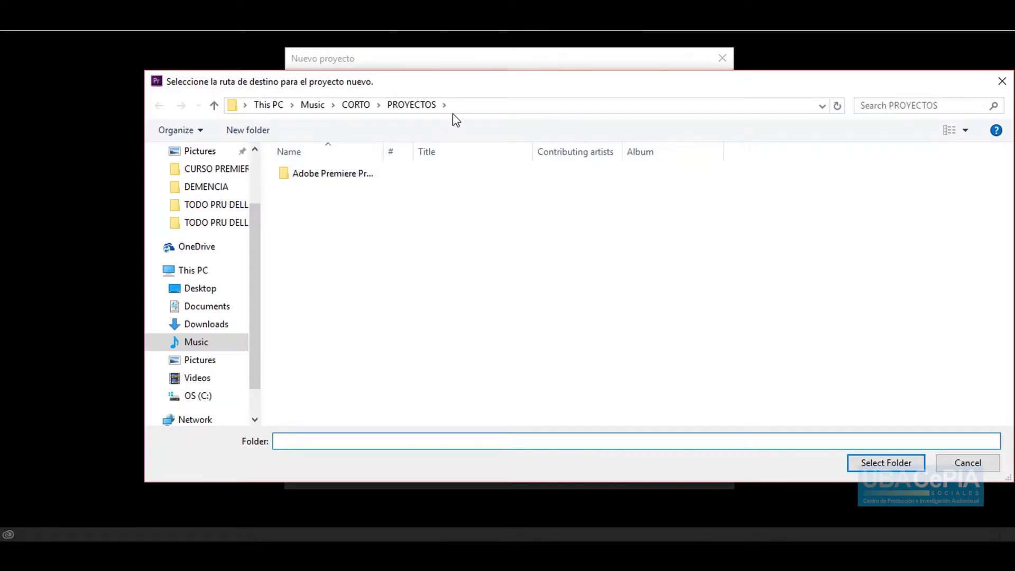
left_click(886, 462)
left_click(636, 469)
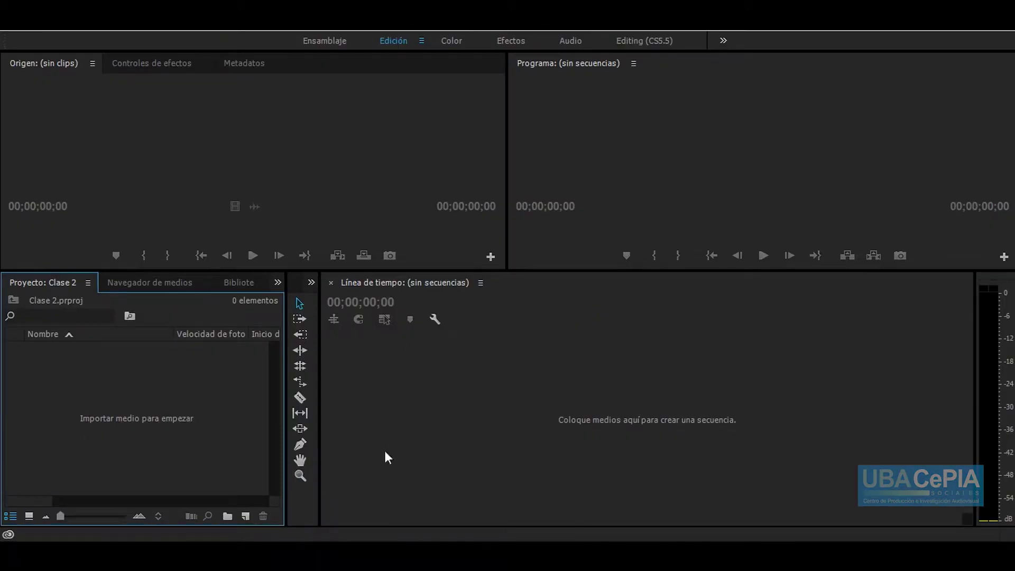
Switch to the Ensamblaje workspace and import all 16 clips from PLANOS SELECCIONADOS.
left_click(328, 42)
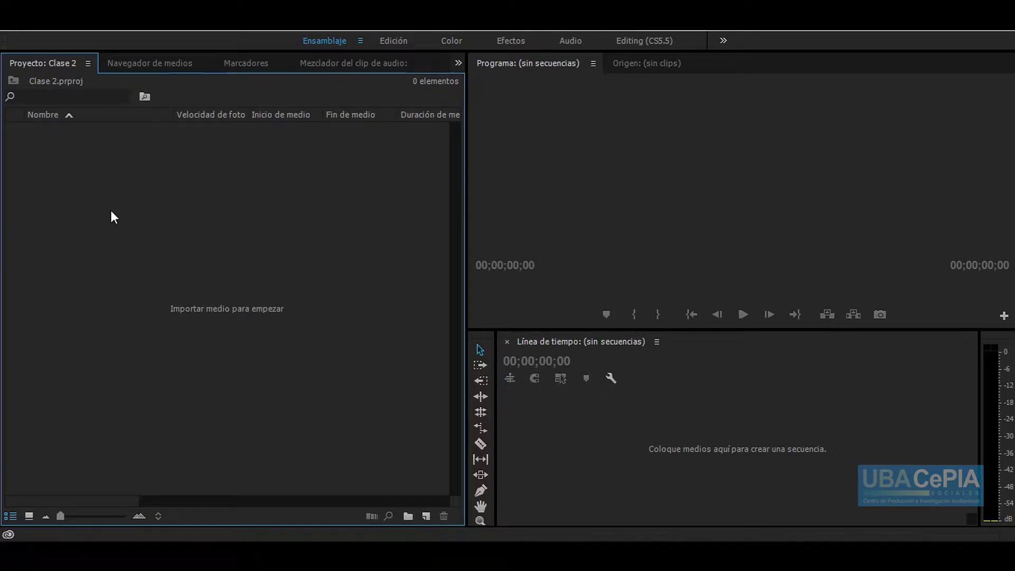
left_click(29, 33)
left_click(193, 274)
key("ctrl+a")
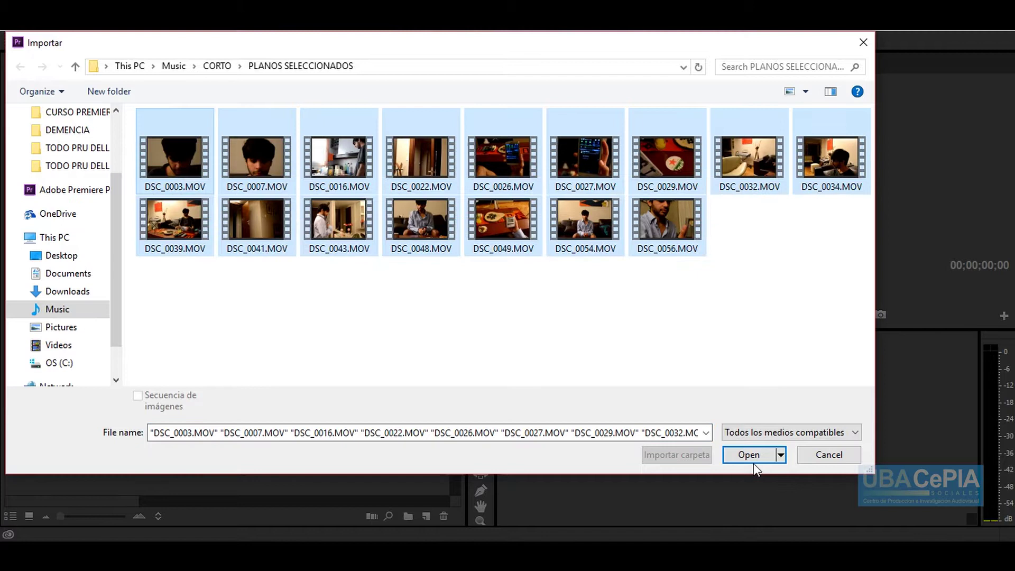
left_click(751, 457)
right_click(132, 441)
key("Escape")
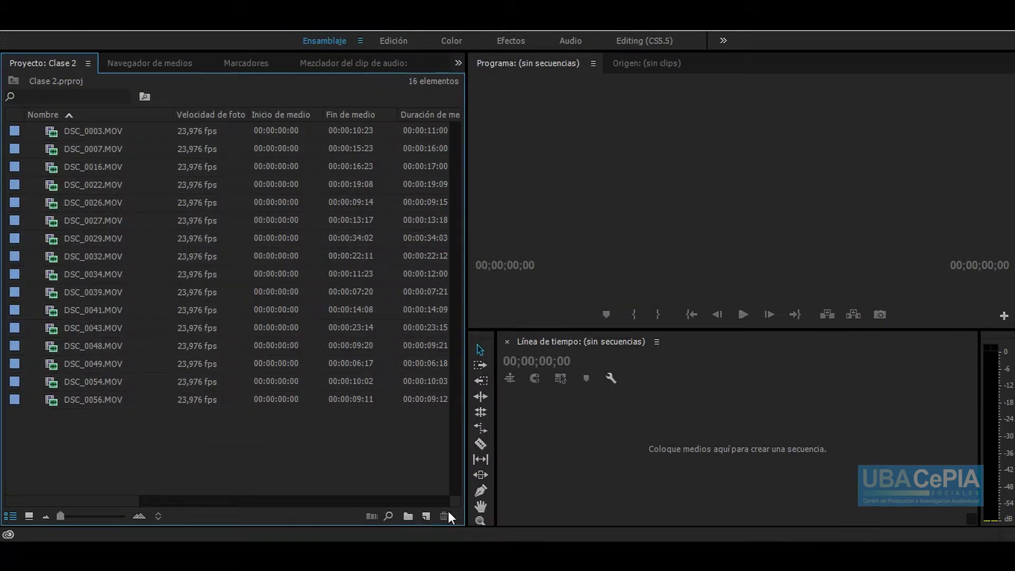
Create a bin named PLANOS and move all 16 imported clips into it.
left_click(426, 514)
key("Escape")
left_click(408, 516)
type("PLANOS")
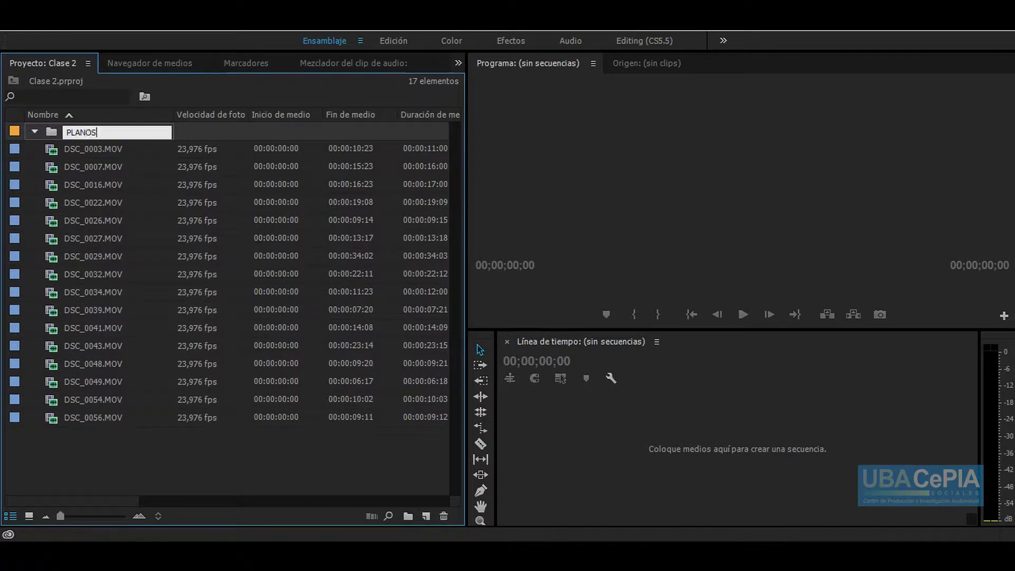
key("Return")
mouse_move(120, 437)
left_mouse_down()
mouse_move(110, 142)
mouse_move(51, 132)
left_mouse_up()
left_click(34, 131)
left_click(34, 131)
Build a sequence from DSC_0003 and move it out of PLANOS to the project root.
left_click_drag(426, 515, 426, 516)
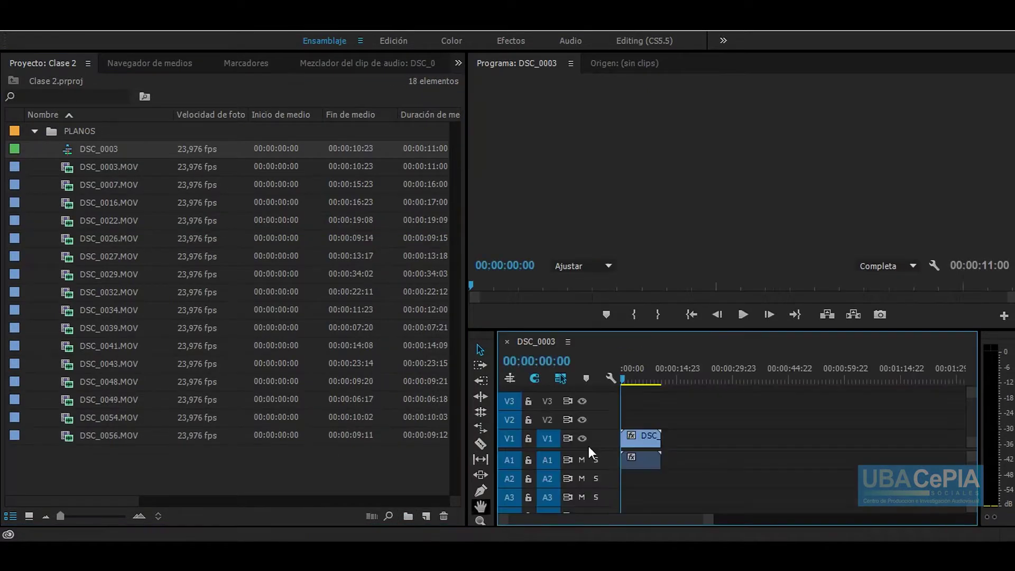
double_click(79, 131)
left_click_drag(412, 108, 771, 117)
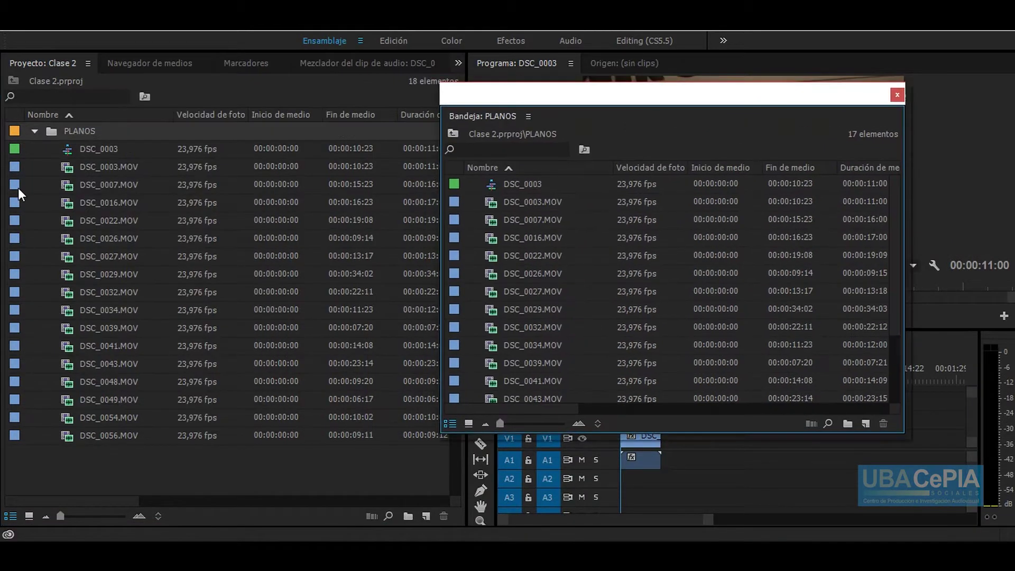
left_click(34, 130)
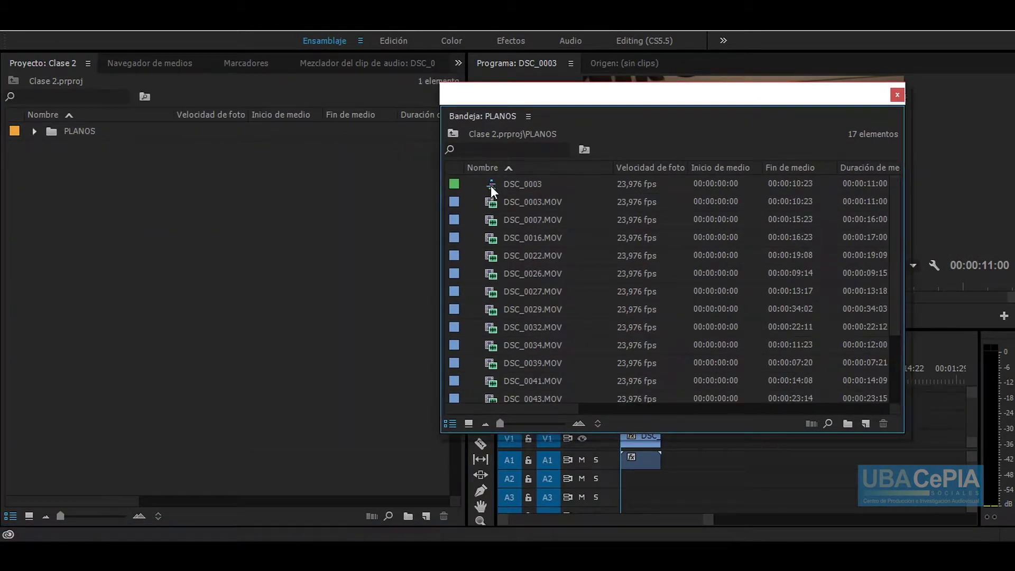
left_click_drag(490, 186, 181, 231)
left_click(898, 96)
Rename the DSC_0003 sequence to SECUENCIA 1.
left_click(99, 130)
type("SECUENCIA 1")
key("Tab")
left_click(49, 129)
Import the music and effects folder, then switch to the Edición workspace.
double_click(54, 188)
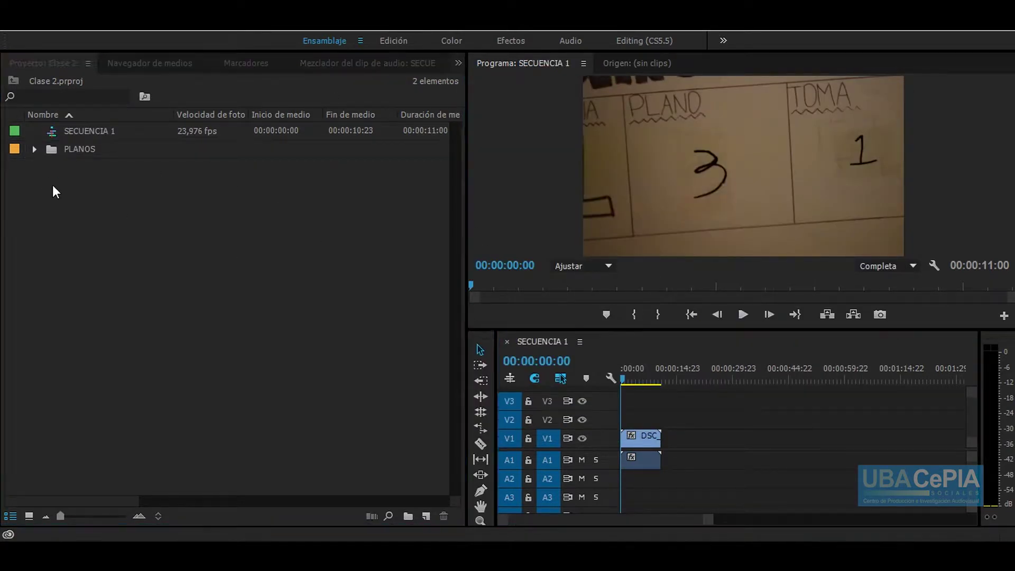
left_click(673, 453)
left_click(34, 131)
left_click(34, 130)
left_click(395, 41)
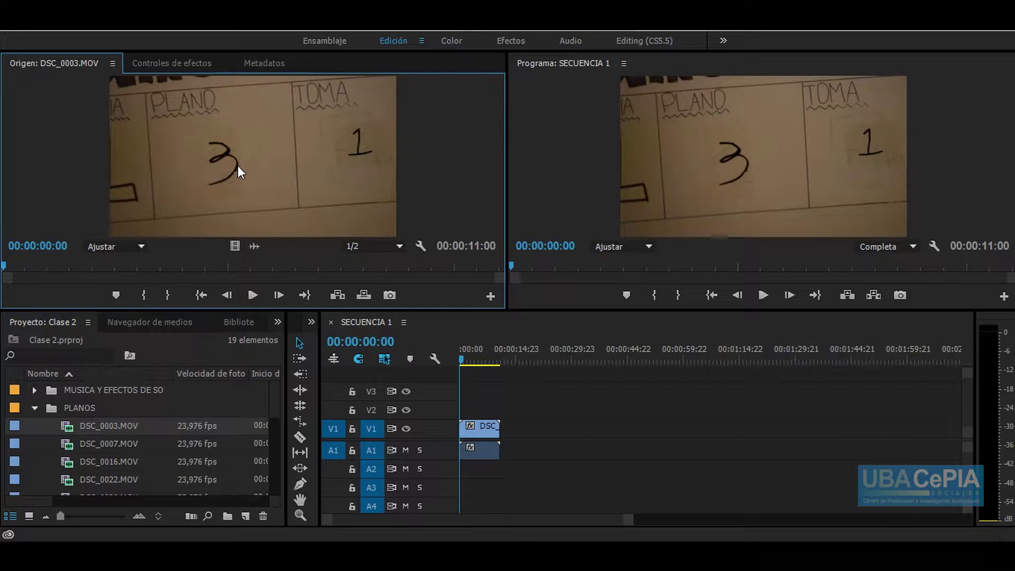
Mark DSC_0003 from 00:00:03:13 for a 00:00:06:04 range and delete the clip from SECUENCIA 1.
left_click_drag(24, 267, 165, 278)
key("i")
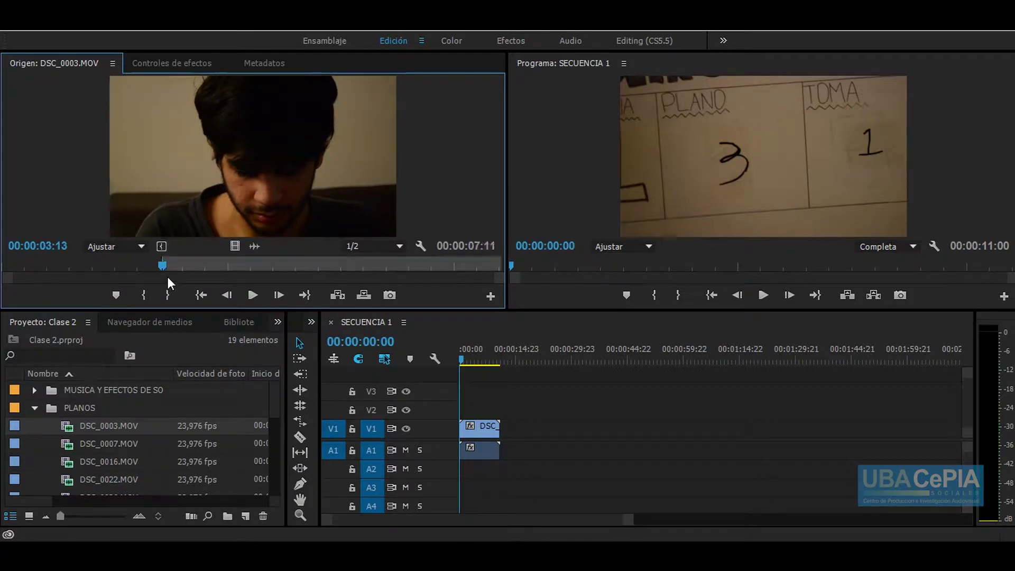
mouse_move(163, 263)
left_mouse_down()
mouse_move(458, 266)
mouse_move(442, 258)
left_mouse_up()
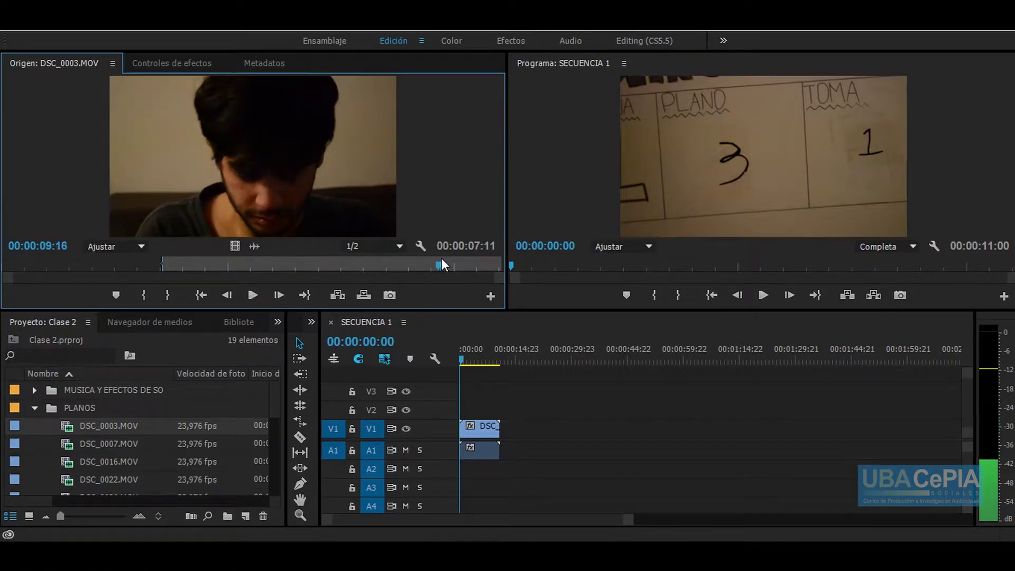
key("o")
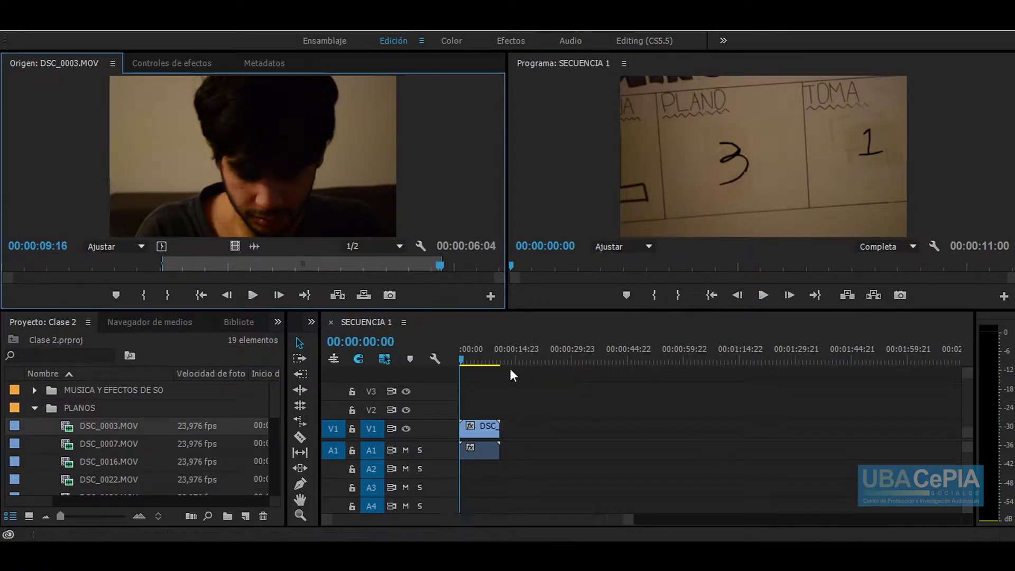
left_click(492, 444)
key("Delete")
Place the marked DSC_0003 range on V1/A1 twice, deleting it from SECUENCIA 1 each time.
left_click_drag(149, 99, 471, 429)
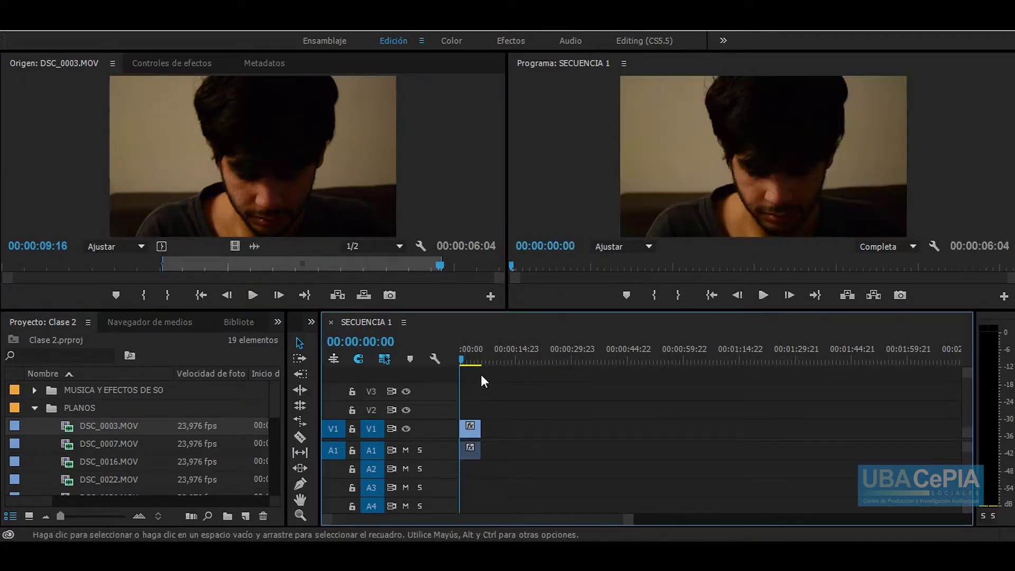
left_click_drag(463, 350, 461, 350)
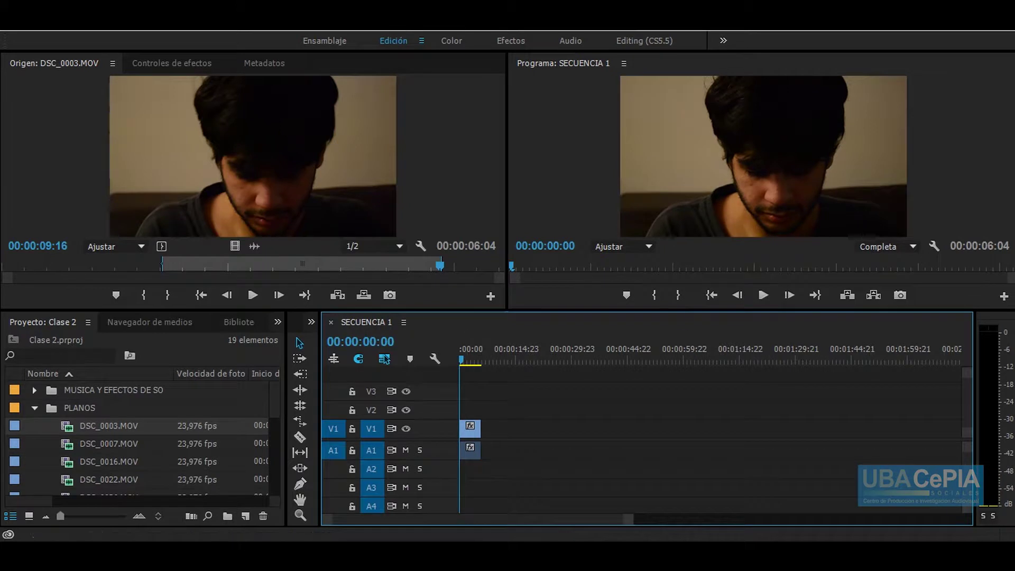
left_click_drag(519, 417, 471, 462)
key("Delete")
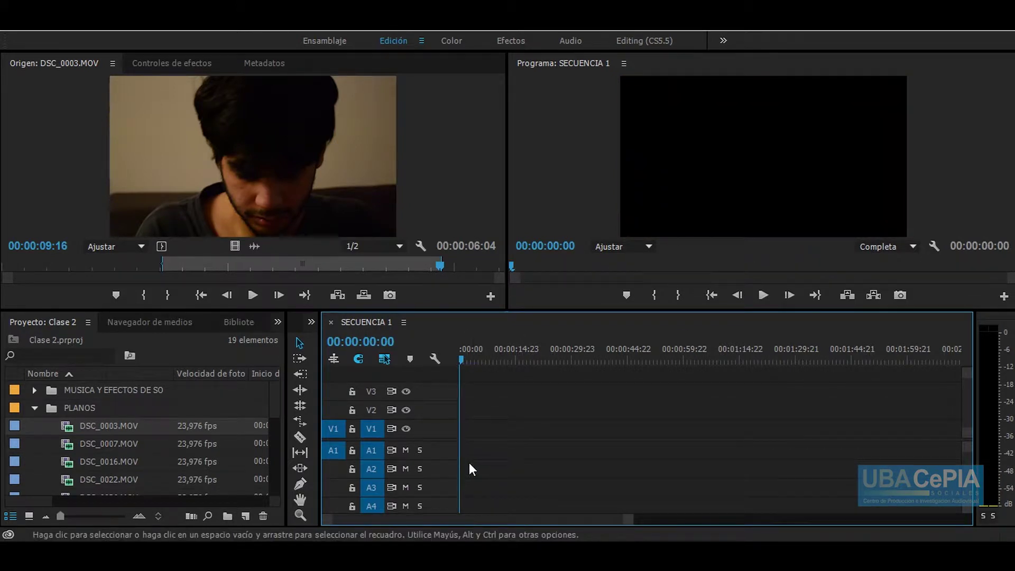
mouse_move(72, 427)
left_mouse_down()
mouse_move(481, 443)
mouse_move(465, 444)
mouse_move(475, 457)
left_mouse_up()
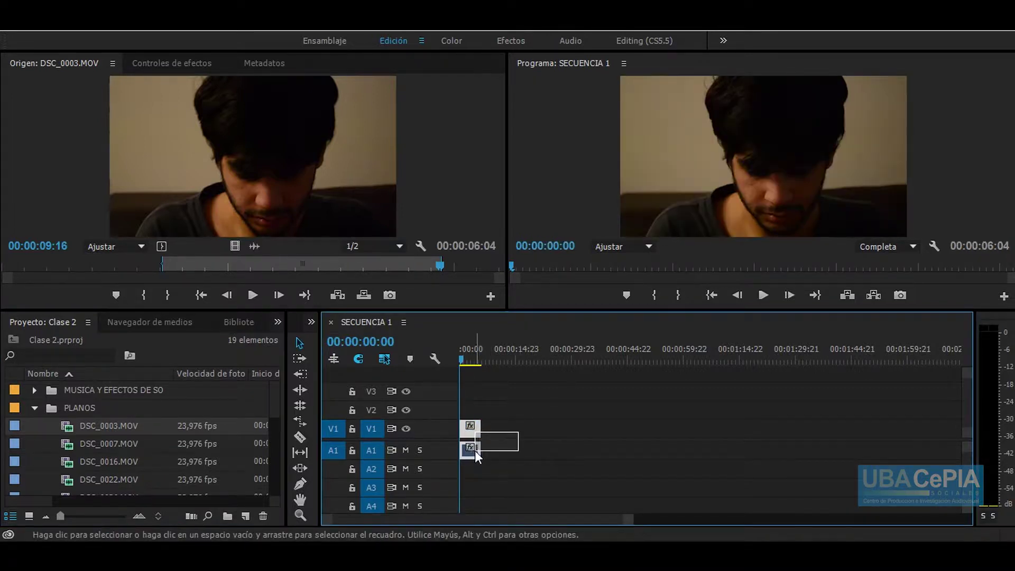
key("Delete")
Clear the in and out points on DSC_0003 to restore its full 00:00:11:00 length.
left_click_drag(150, 267, 3, 269)
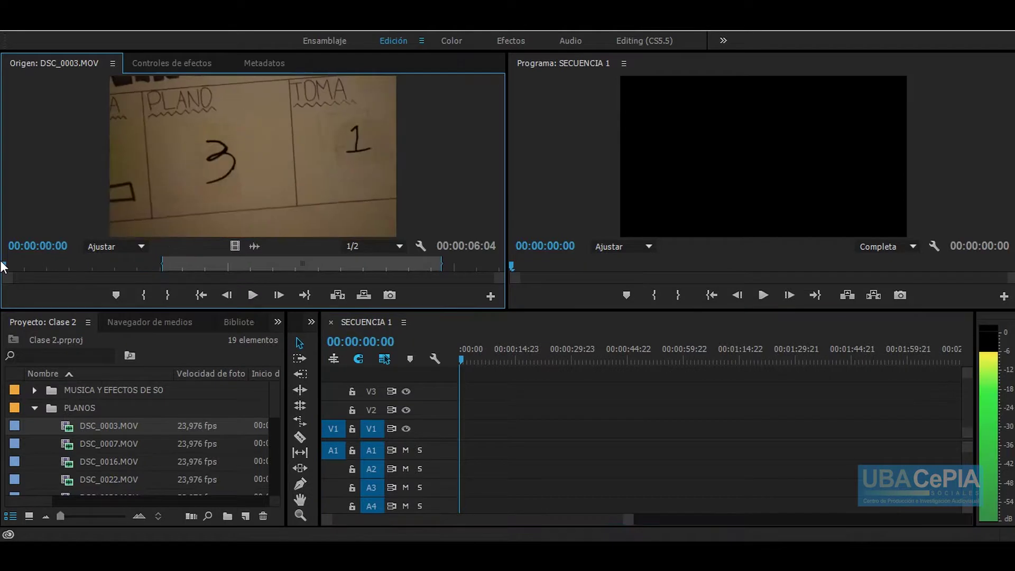
right_click(180, 270)
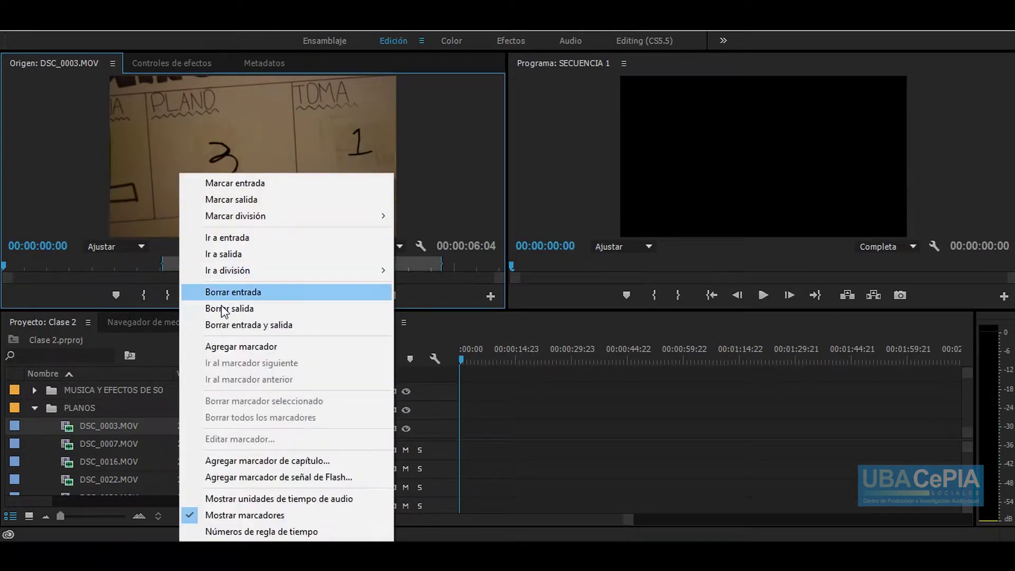
left_click(238, 324)
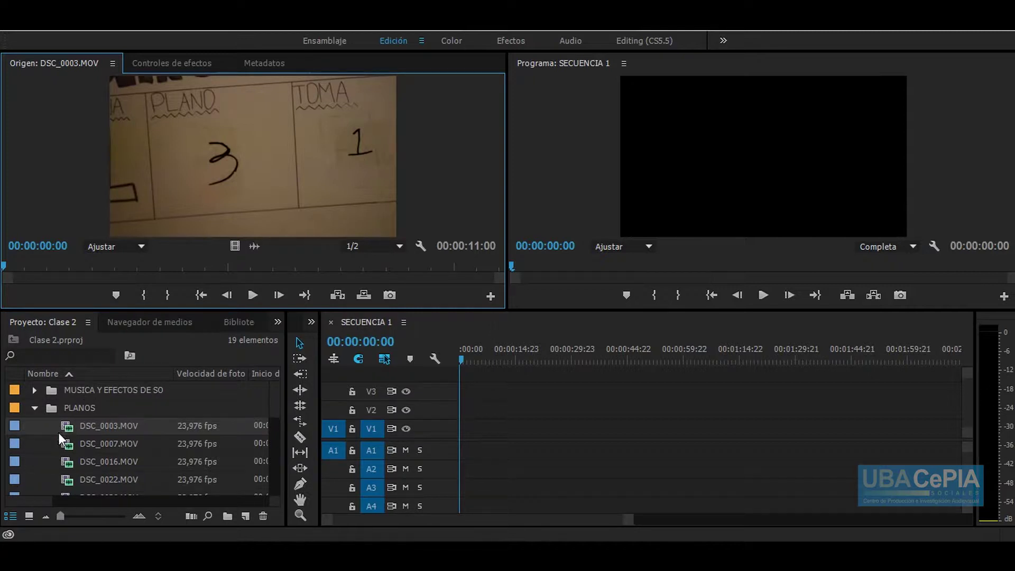
Lay DSC_0003, DSC_0007, DSC_0016 and DSC_0022 end to end on V1/A1 and preview.
left_click_drag(66, 424, 475, 439)
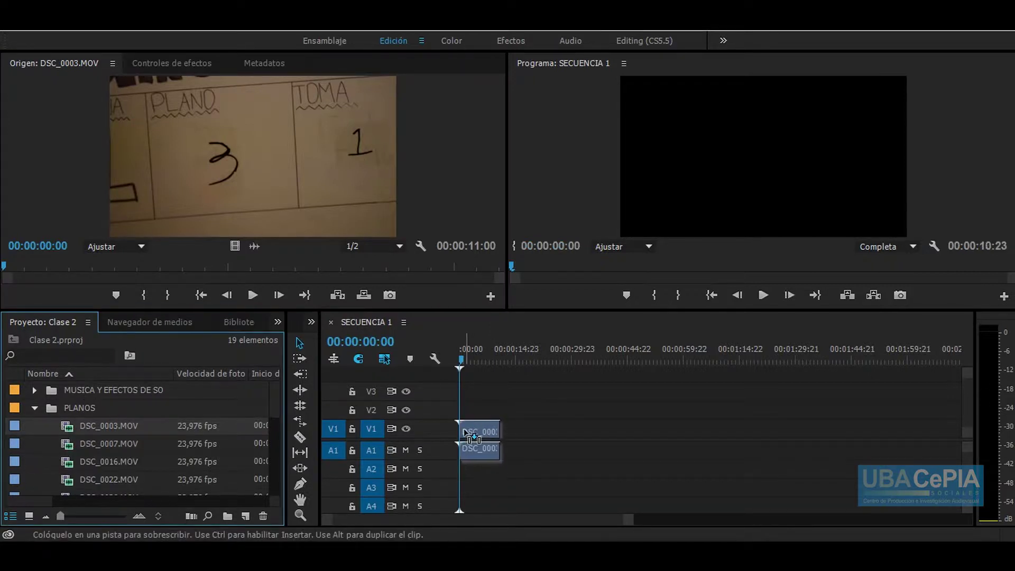
left_click_drag(67, 442, 509, 429)
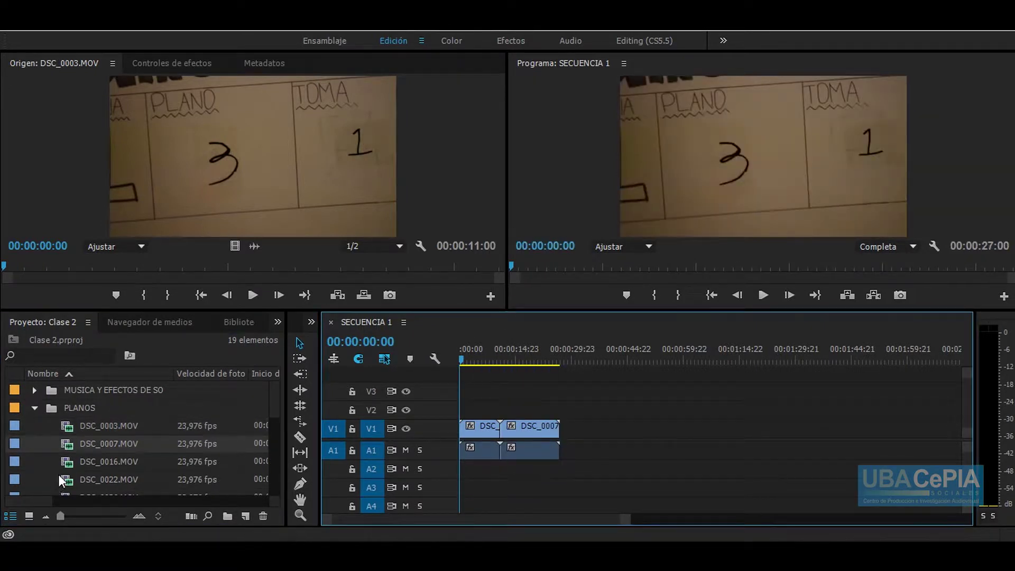
left_click_drag(68, 466, 561, 429)
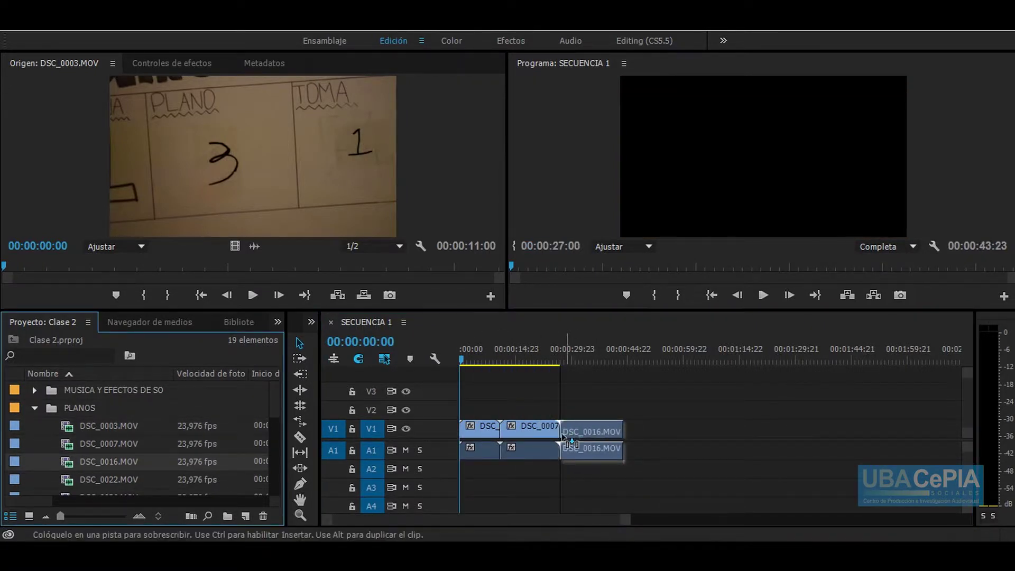
left_click_drag(67, 478, 626, 432)
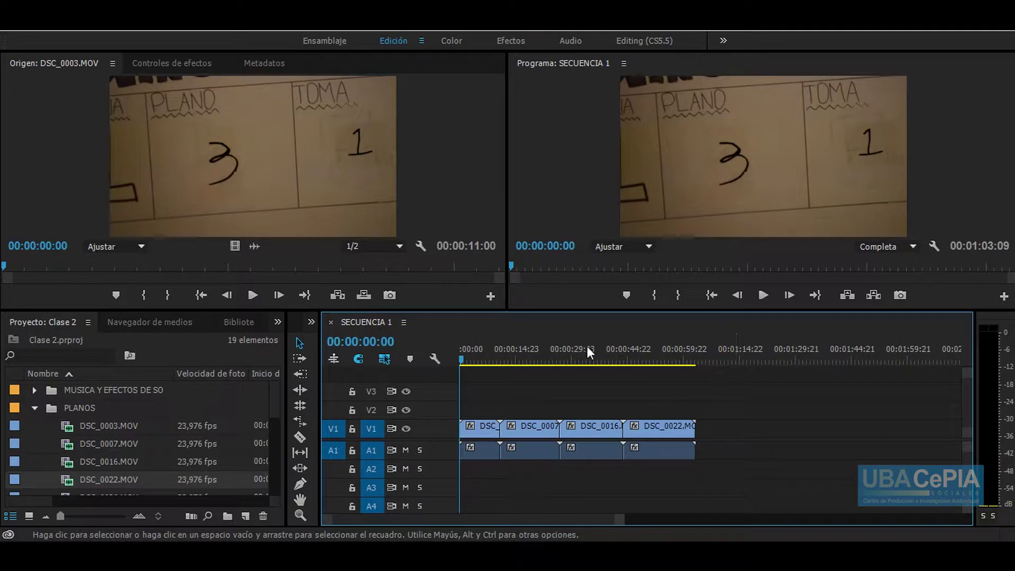
left_click_drag(467, 359, 465, 362)
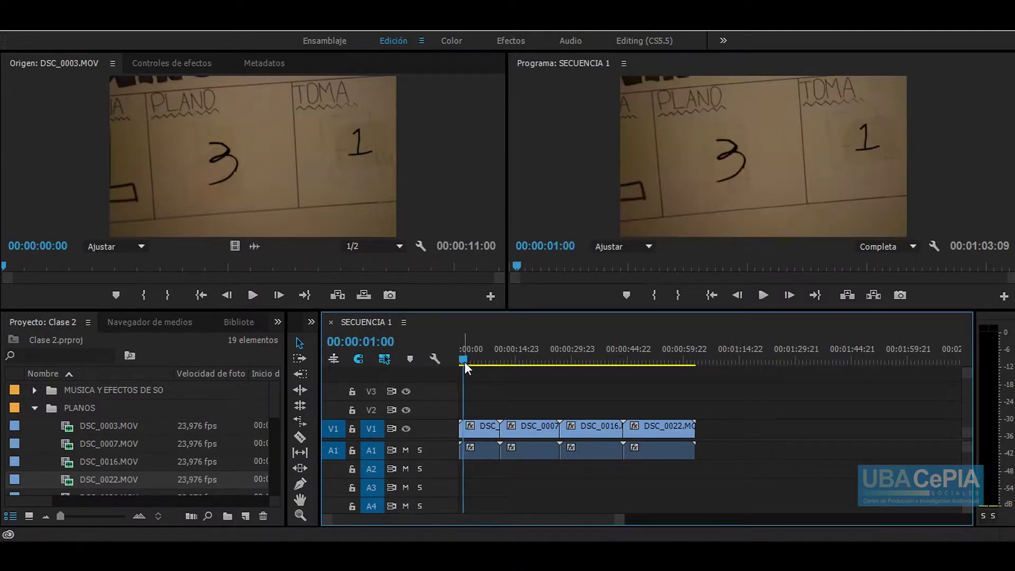
Zoom the timeline with = and -, fit all four clips with \, then open the Edición menu.
key("=")
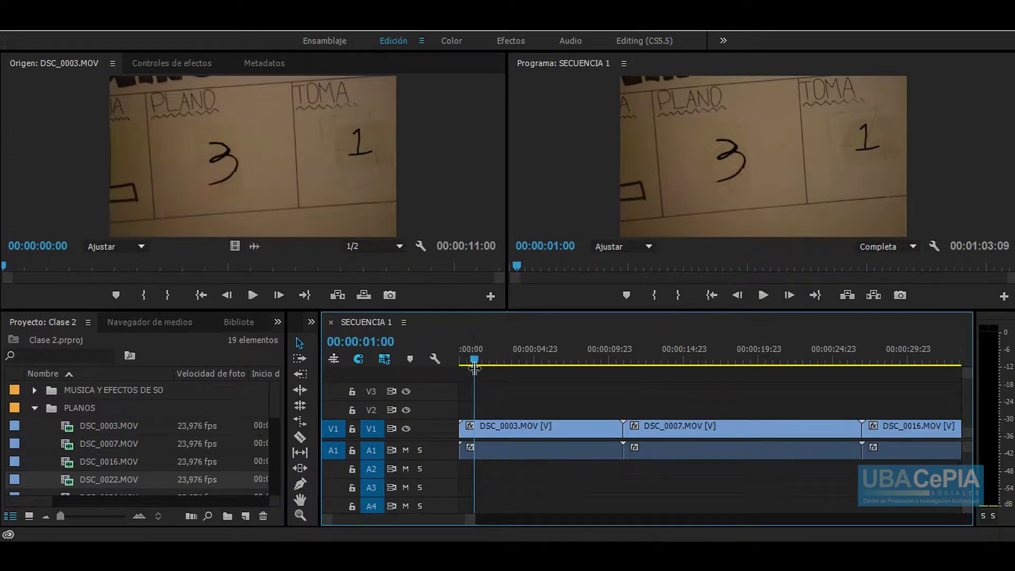
left_click_drag(474, 363, 492, 358)
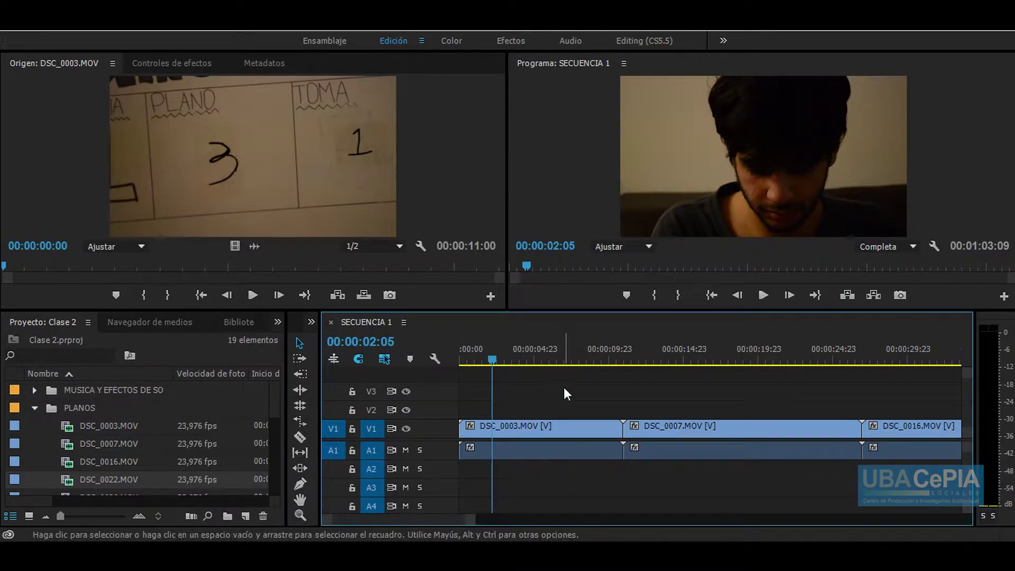
key("minus")
key("minus")
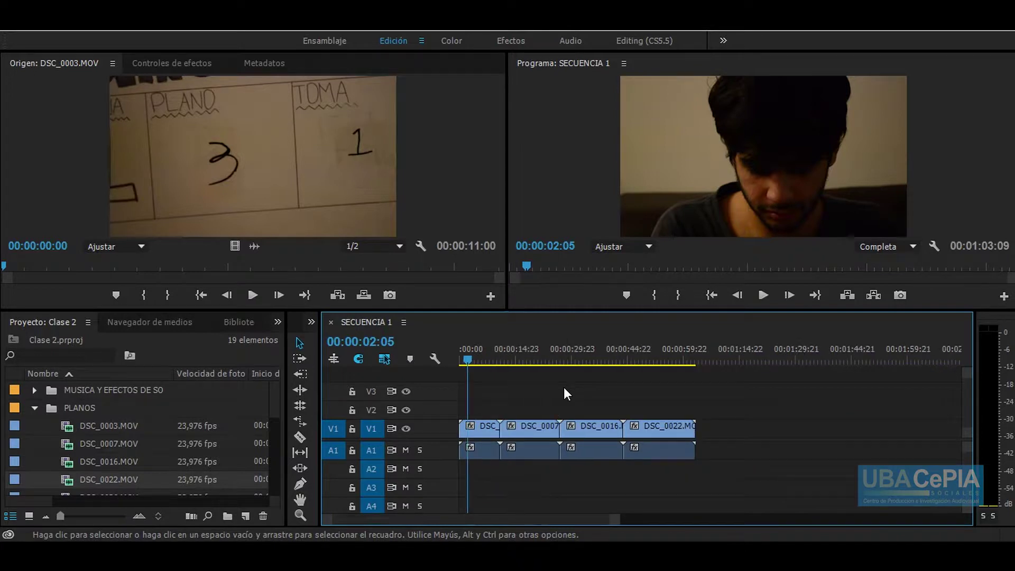
key("equal")
key("equal")
key("equal")
key("equal")
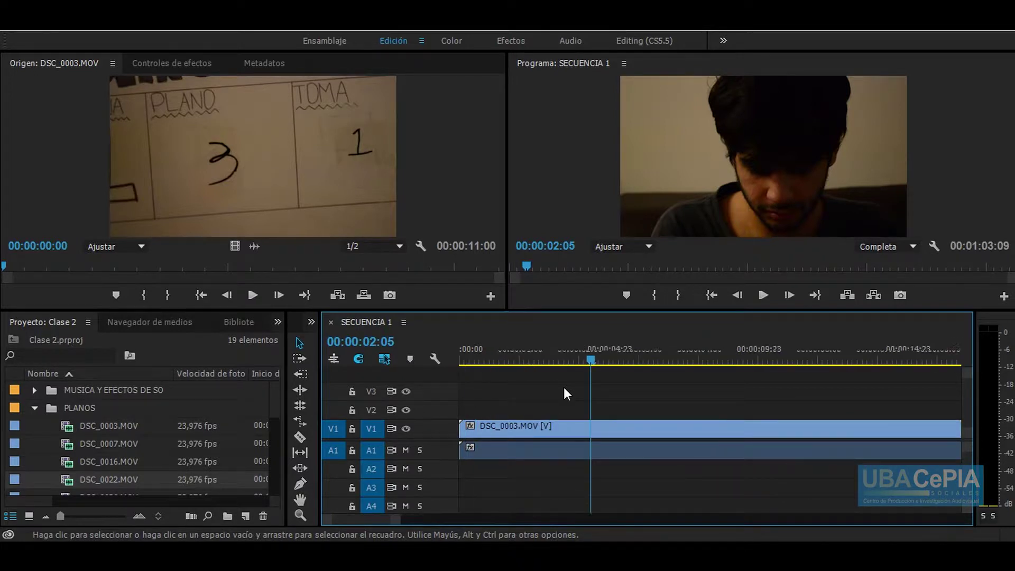
key("minus")
key("minus")
key("equal")
key("equal")
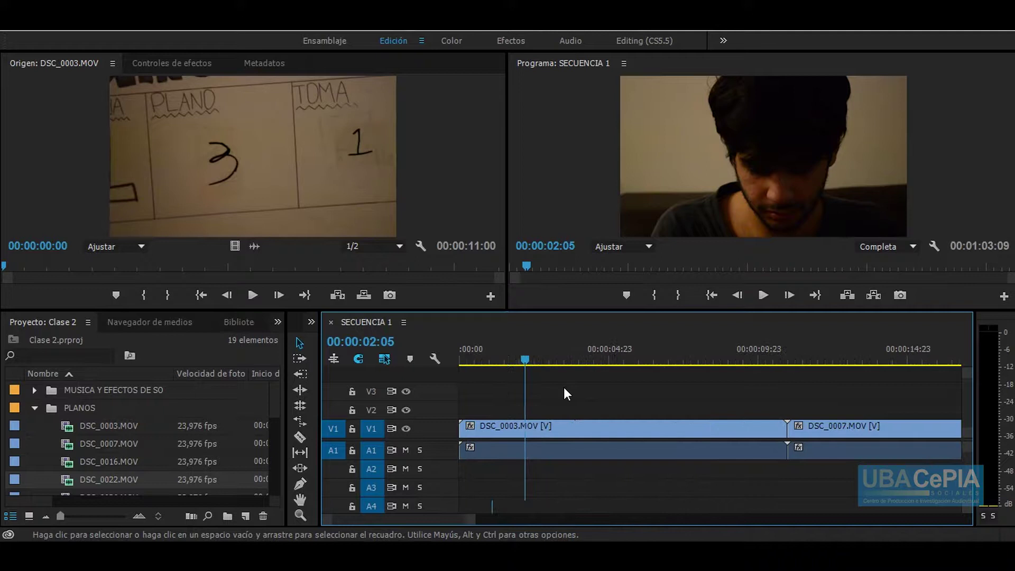
key("backslash")
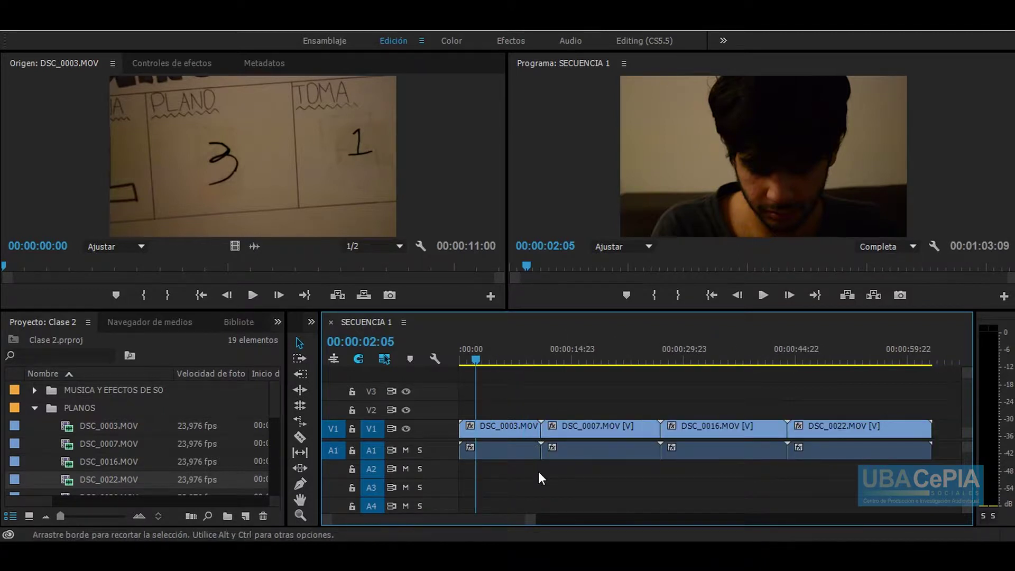
mouse_move(549, 525)
left_mouse_down()
mouse_move(506, 527)
mouse_move(707, 535)
left_mouse_up()
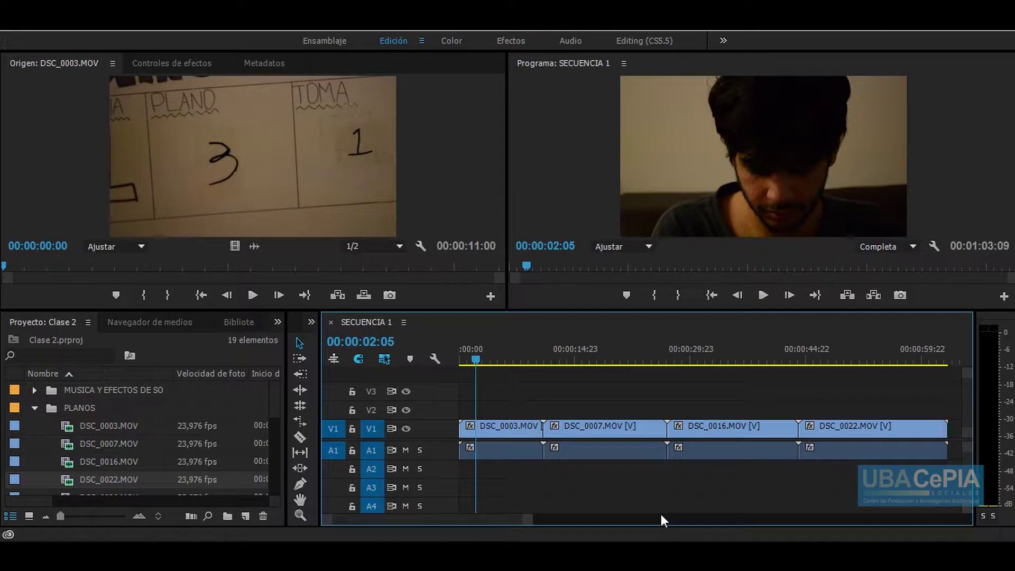
left_click(67, 24)
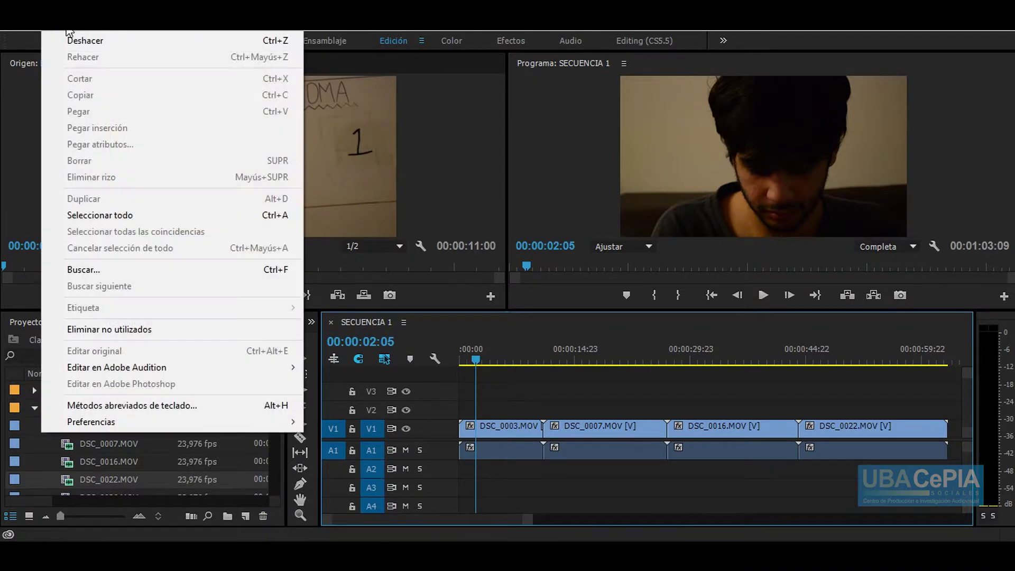
Open Métodos abreviados de teclado, browse the Archivo commands, and copy the shortcut list to the clipboard.
left_click(122, 409)
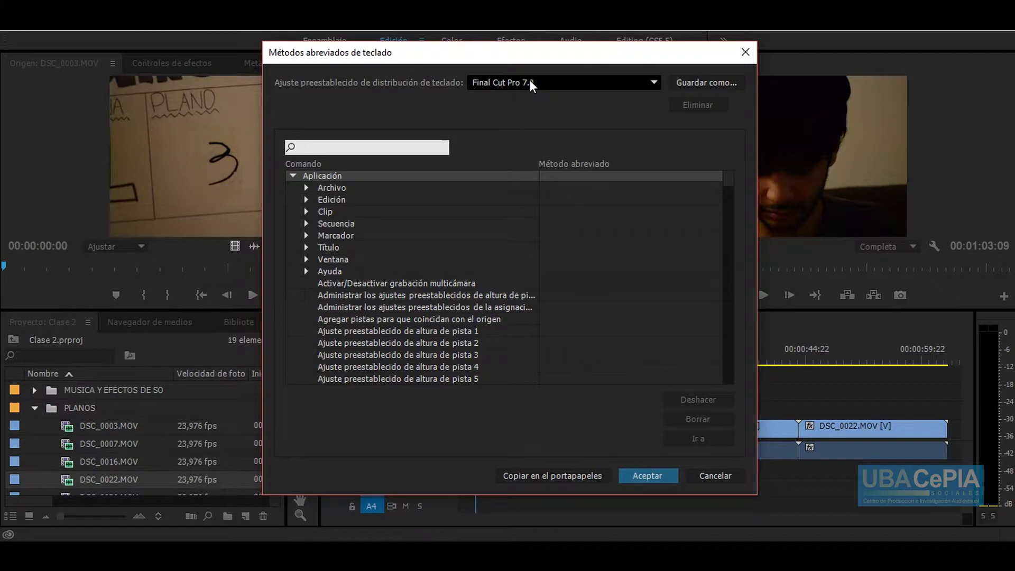
left_click_drag(536, 53, 497, 42)
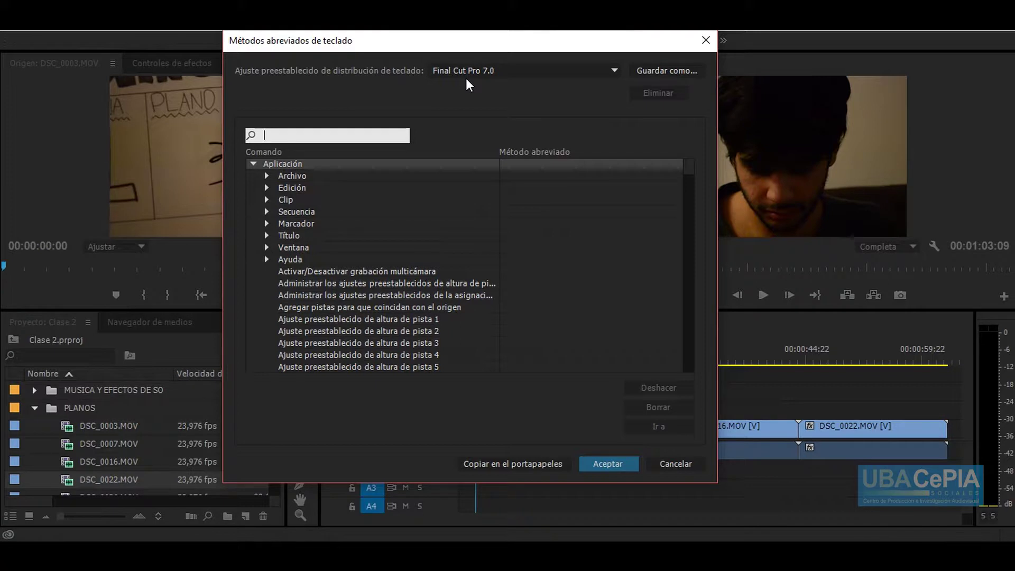
left_click(269, 176)
left_click(267, 176)
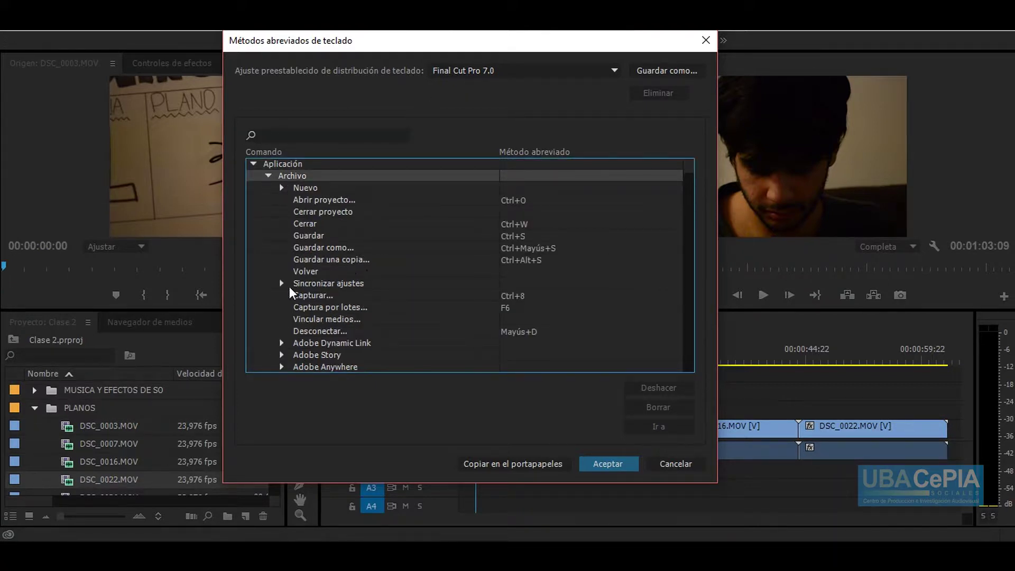
scroll(315, 307, "down", 3)
scroll(315, 308, "down", 2)
scroll(528, 285, "up", 4)
scroll(432, 297, "down", 4)
left_click(518, 464)
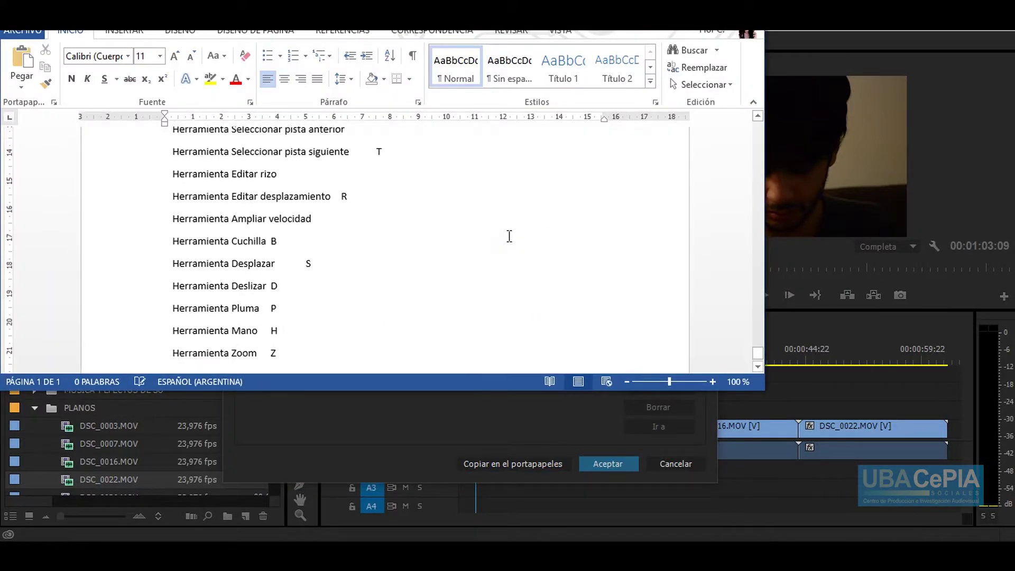
Scroll up through the pasted Premiere shortcut list in Word.
scroll(523, 271, "up", 8)
scroll(524, 272, "up", 1)
scroll(523, 271, "up", 2)
scroll(373, 290, "up", 5)
scroll(374, 290, "up", 5)
scroll(373, 292, "up", 5)
scroll(375, 296, "up", 5)
scroll(374, 296, "up", 5)
scroll(374, 296, "up", 5)
scroll(375, 293, "up", 5)
left_click_drag(758, 316, 757, 125)
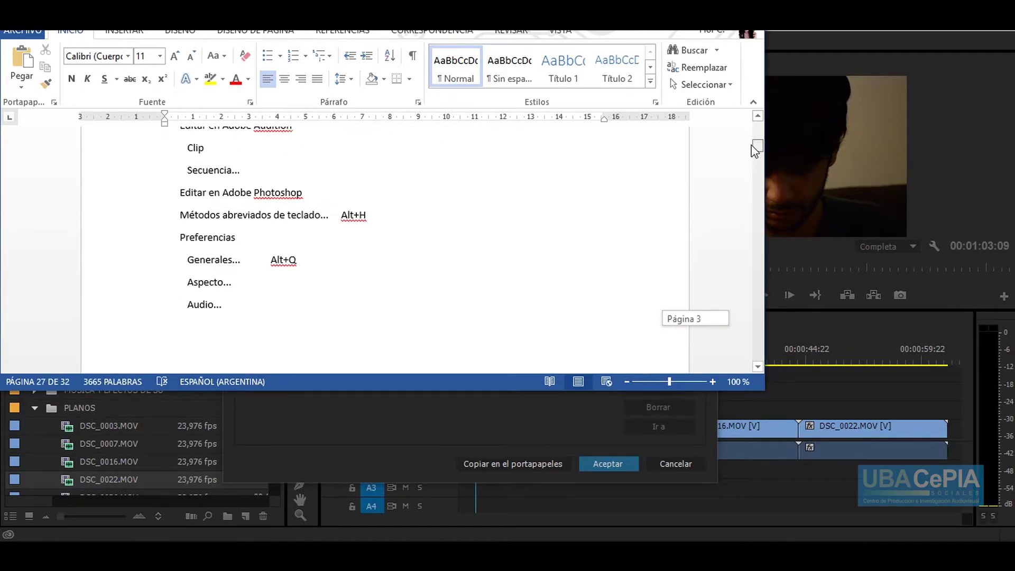
Enlarge the Word window to view more, then close Documento1 without saving.
left_click(349, 295)
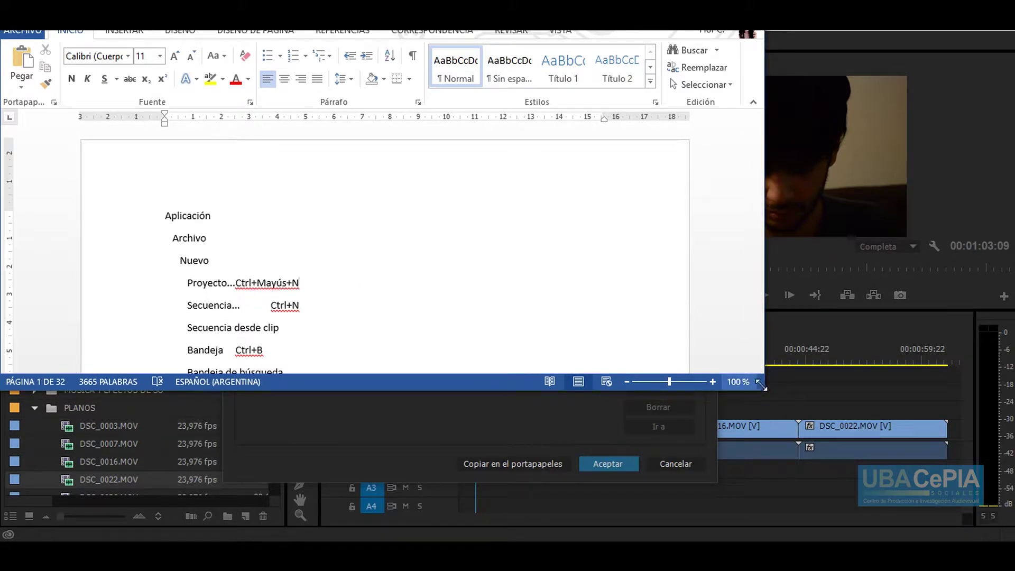
left_click_drag(761, 386, 815, 529)
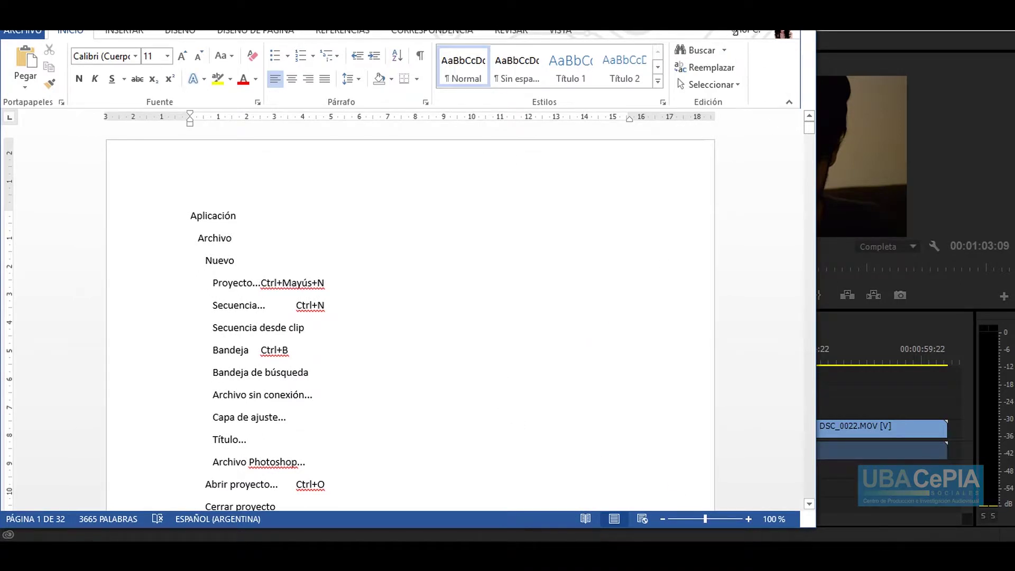
left_click_drag(734, 31, 747, 44)
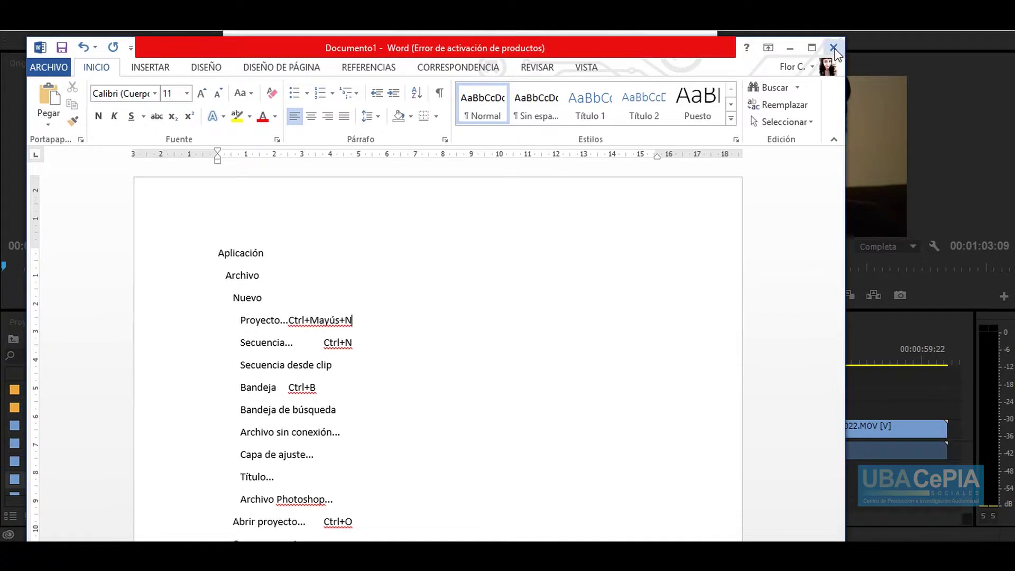
left_click(834, 49)
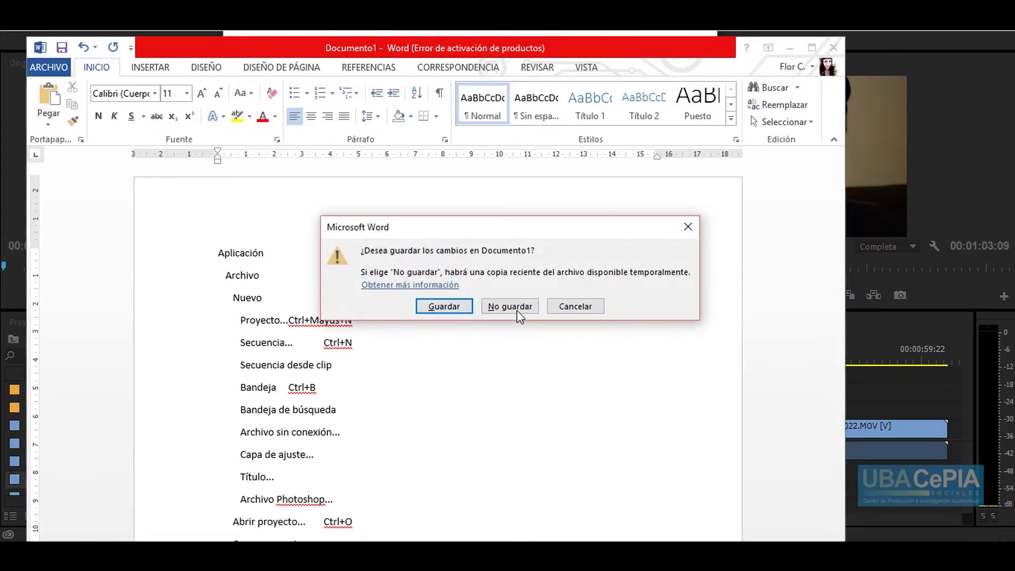
left_click(509, 306)
Compare Archivo shortcuts under Avid Media Composer 5 and Premiere Pro CS 6, then restore Final Cut Pro 7.0 and accept.
left_click(492, 123)
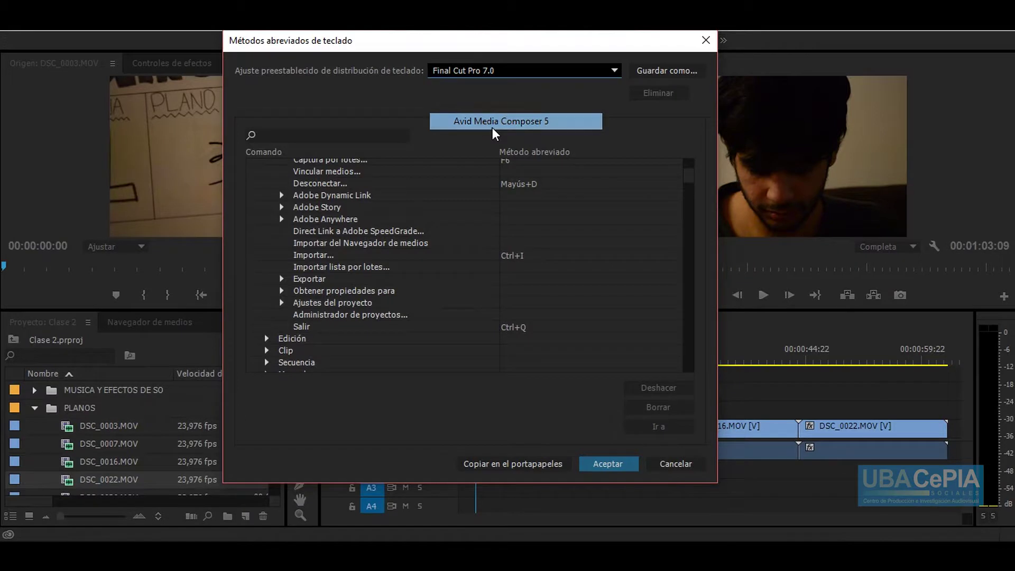
left_click(265, 178)
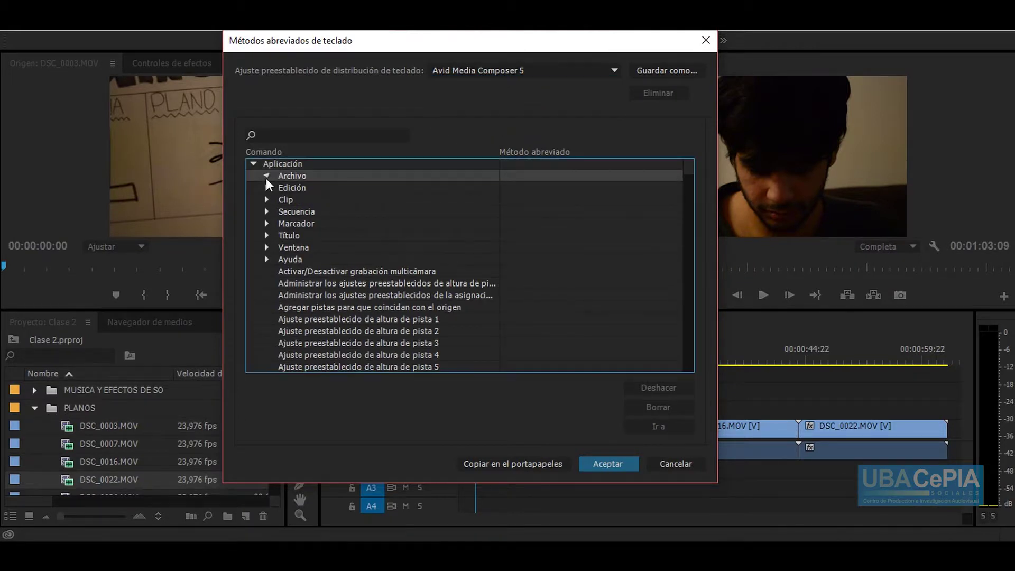
left_click(546, 71)
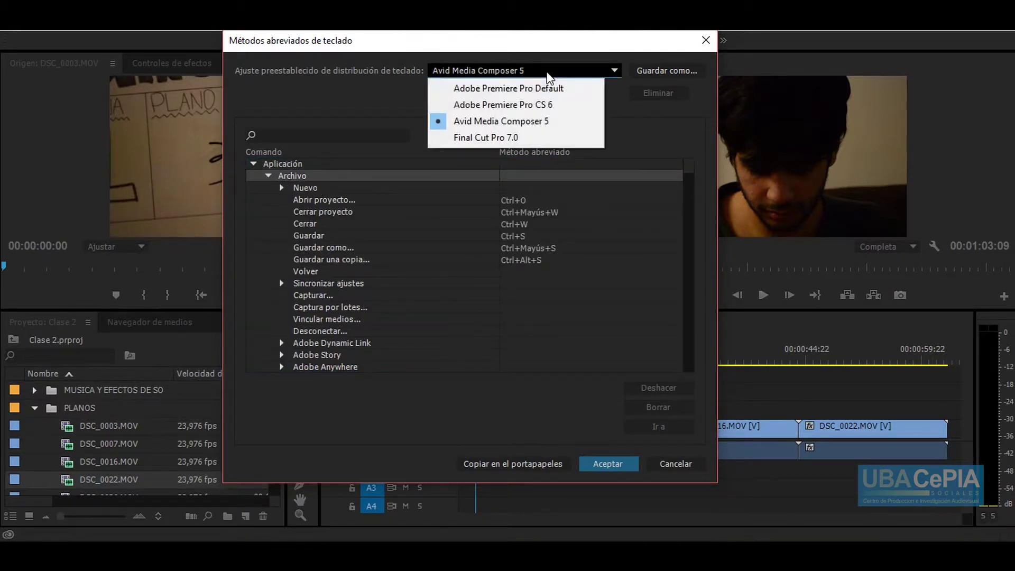
left_click(545, 105)
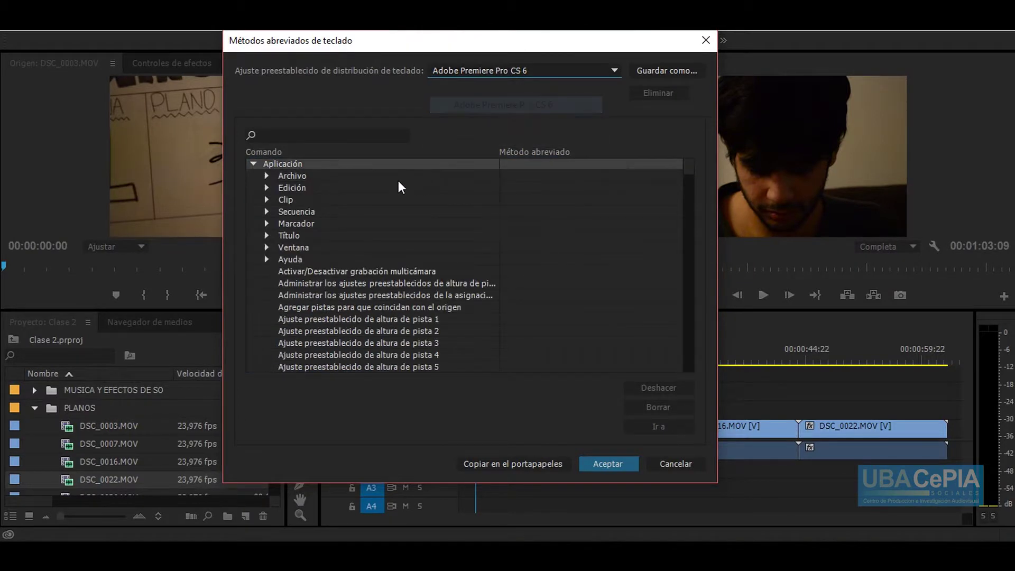
left_click(266, 174)
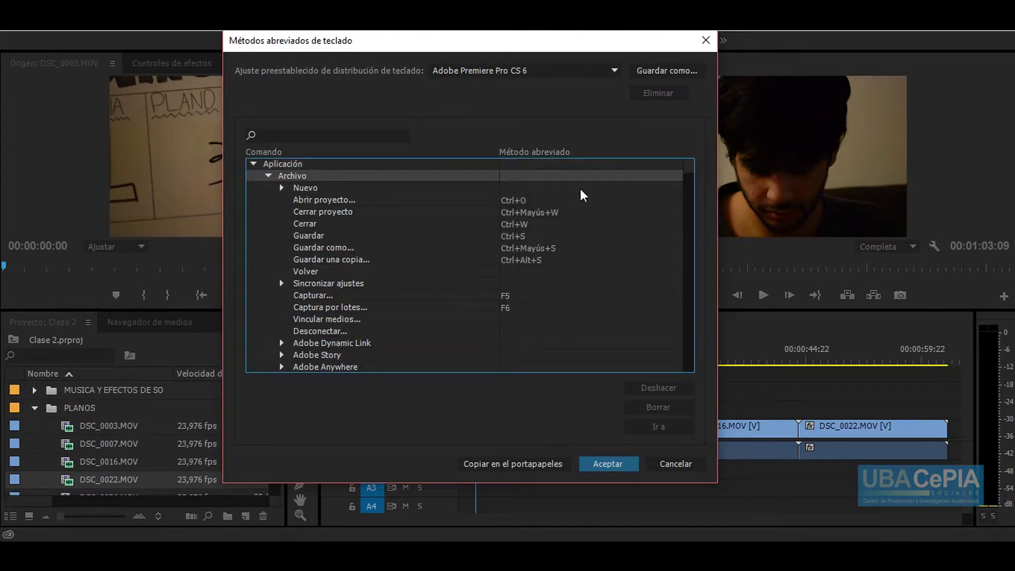
left_click(541, 76)
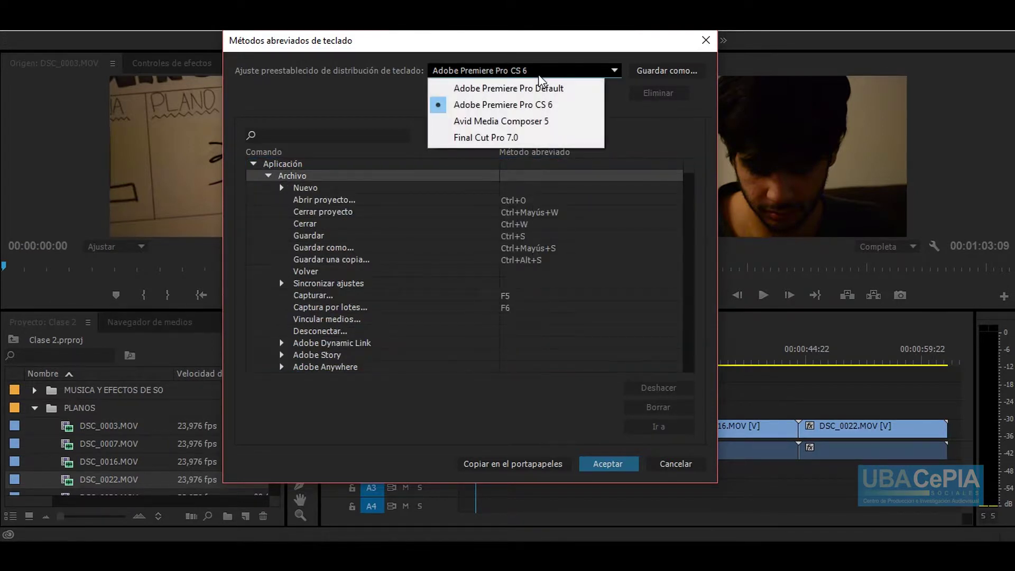
left_click(508, 138)
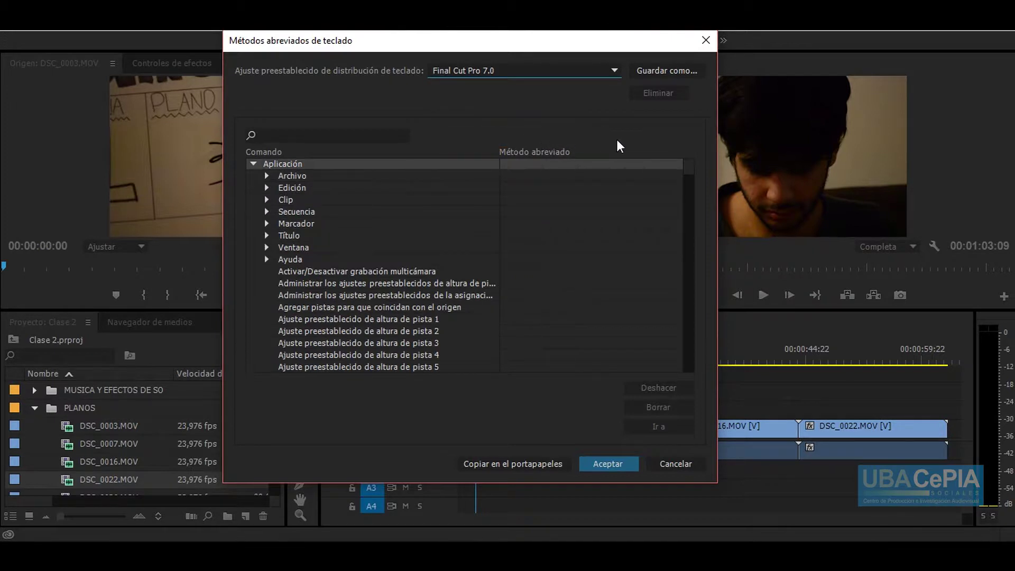
left_click(616, 464)
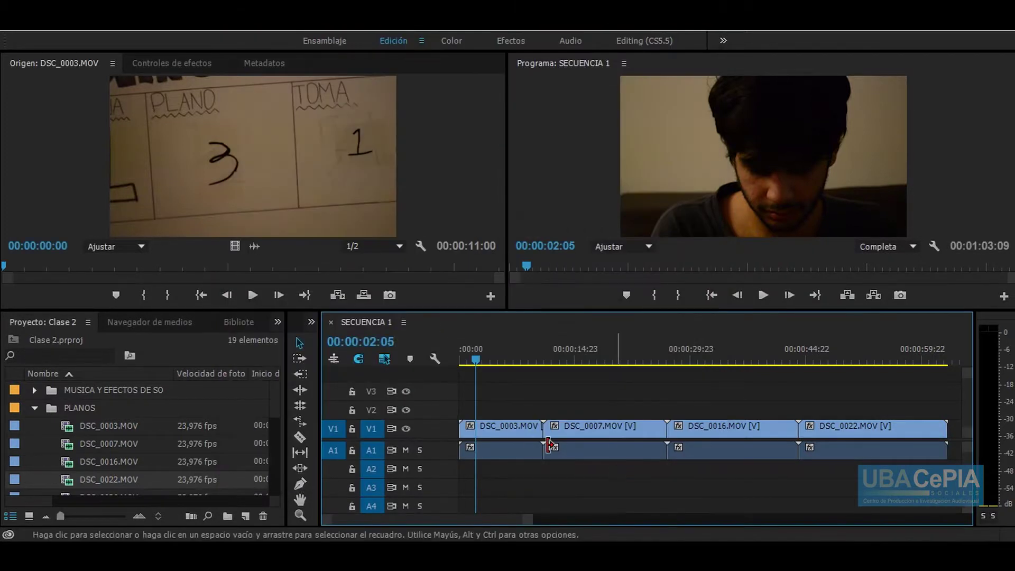
Put the playhead at 00:00:04:20 and save the project while zooming the timeline.
left_click(497, 359)
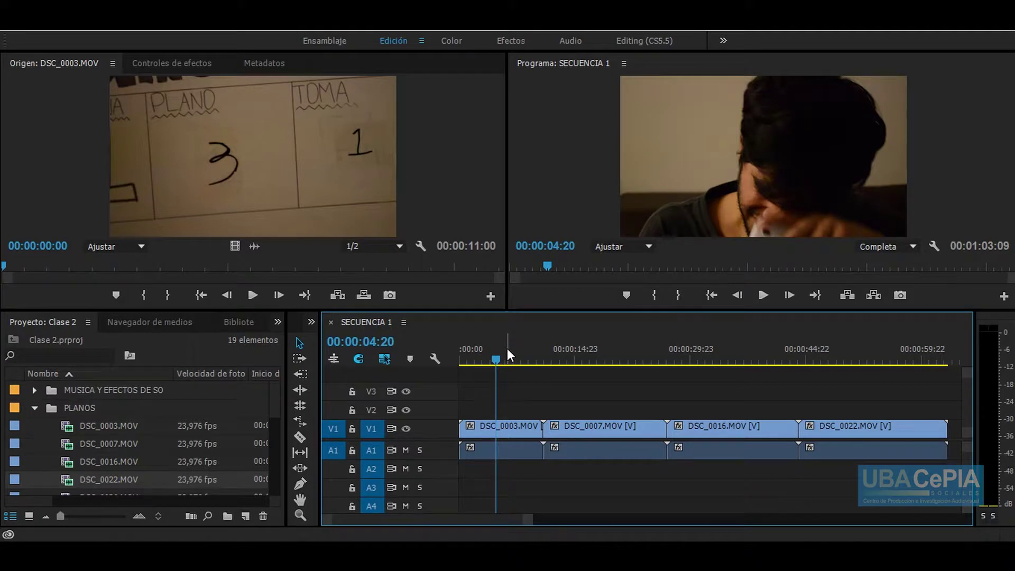
key("minus")
key("minus")
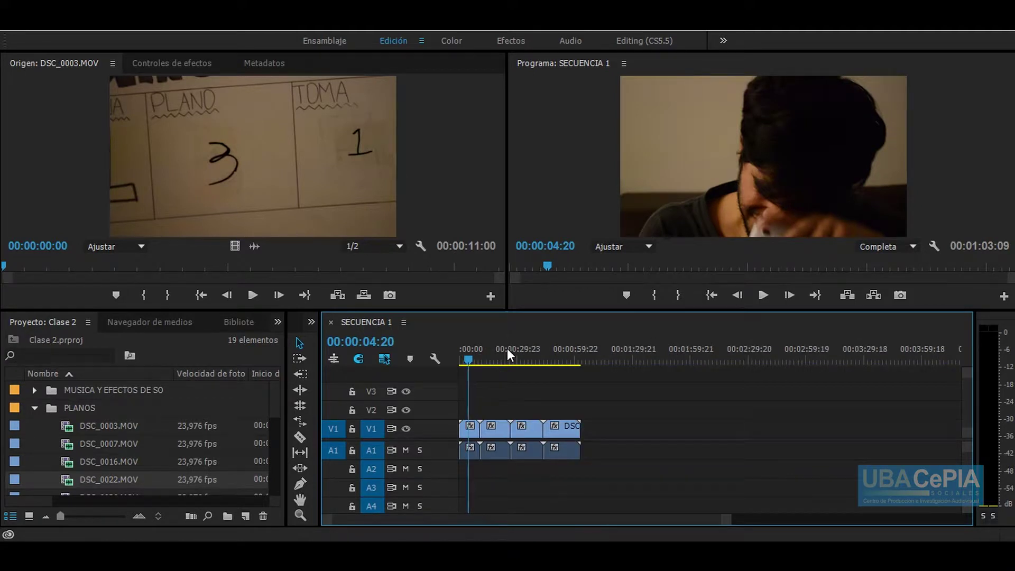
key("equal")
key("equal")
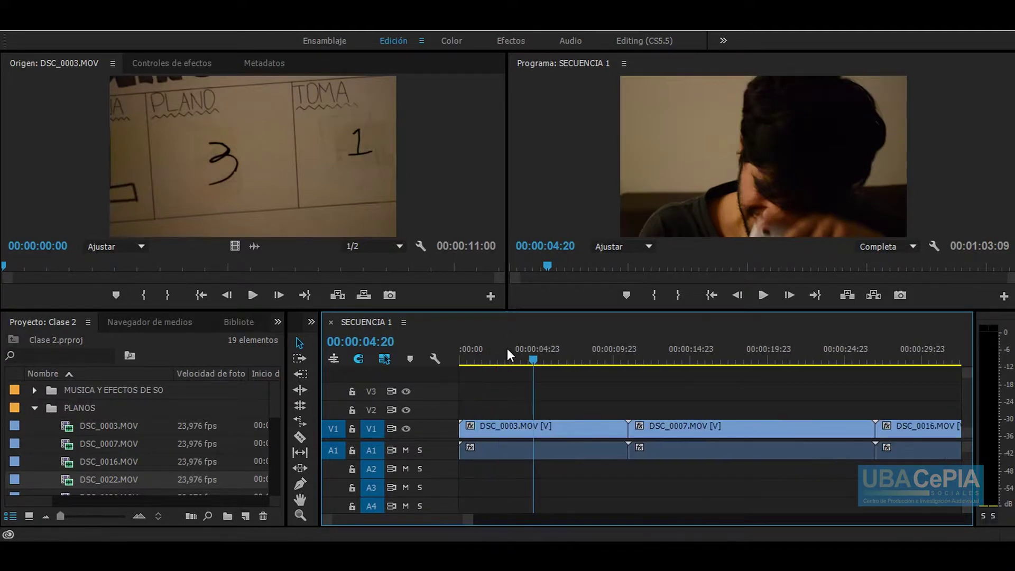
key("minus")
key("minus")
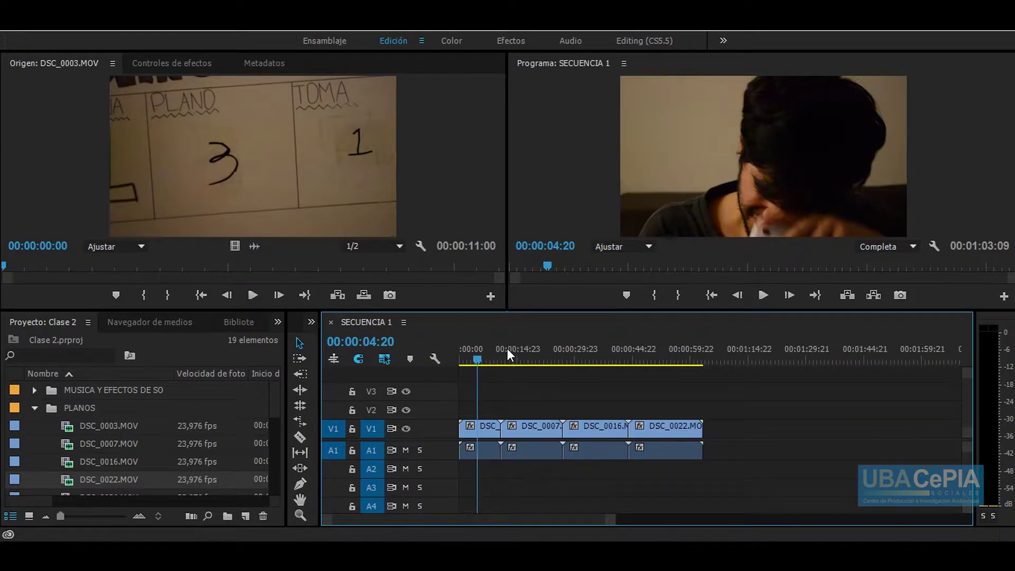
key("minus")
key("minus")
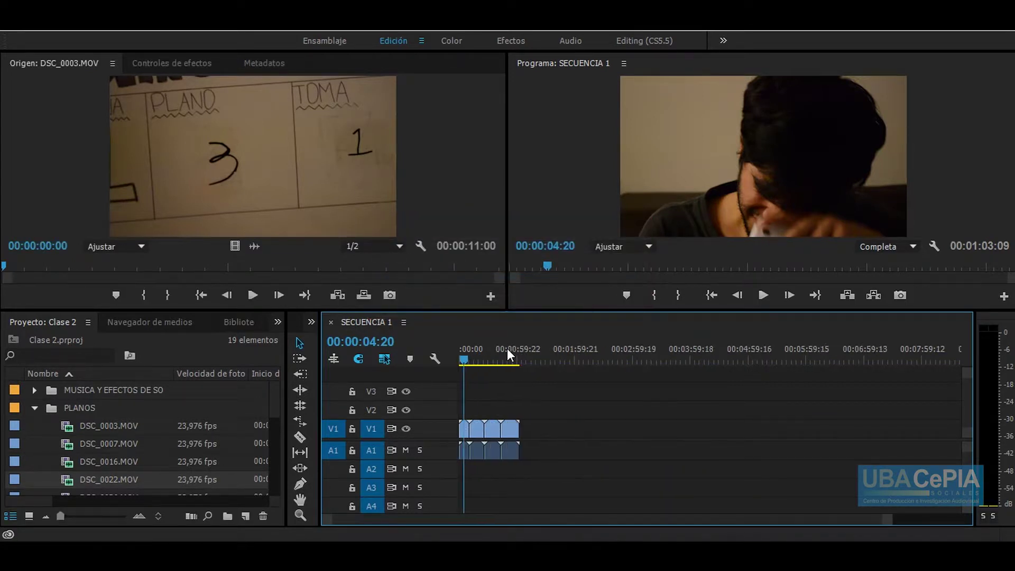
key("equal")
key("equal")
key("equal")
Zoom in closely on DSC_0003, then zoom out to show DSC_0007 following it.
key("minus")
key("minus")
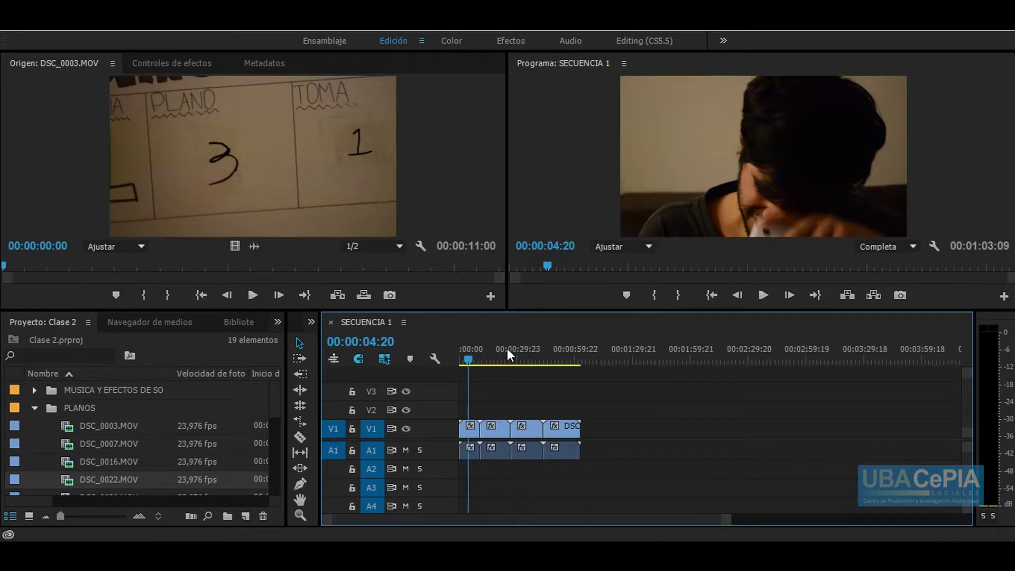
key("equal")
key("equal")
key("equal")
key("minus")
key("minus")
key("minus")
key("equal")
key("equal")
key("equal")
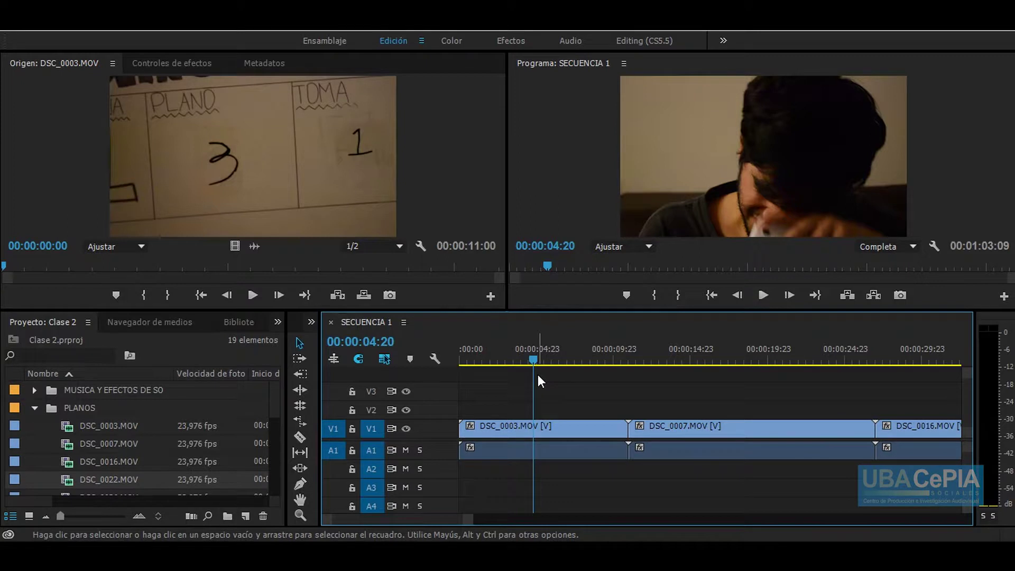
key("equal")
key("equal")
key("equal")
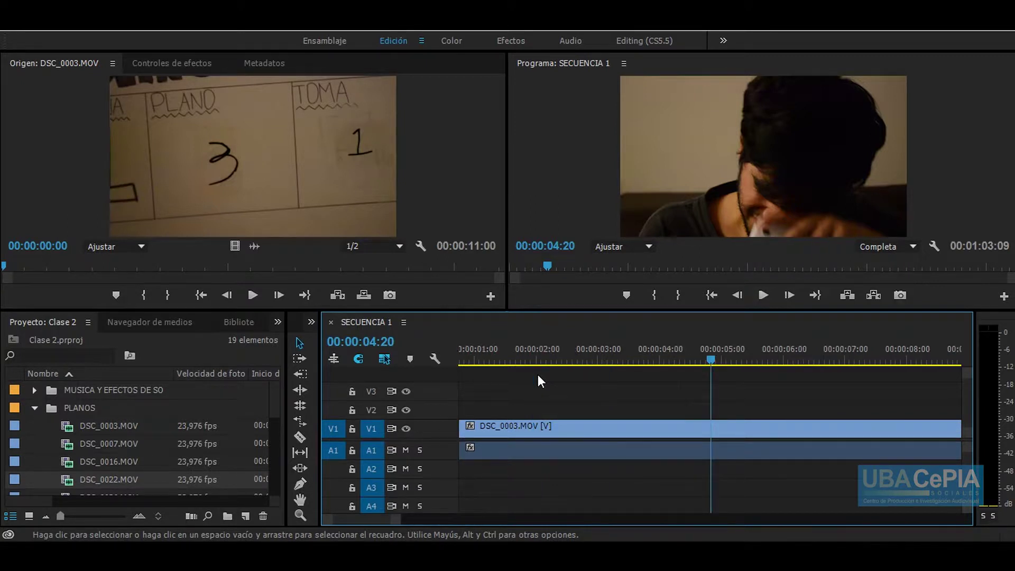
scroll(379, 523, "down", 5)
scroll(379, 523, "up", 3)
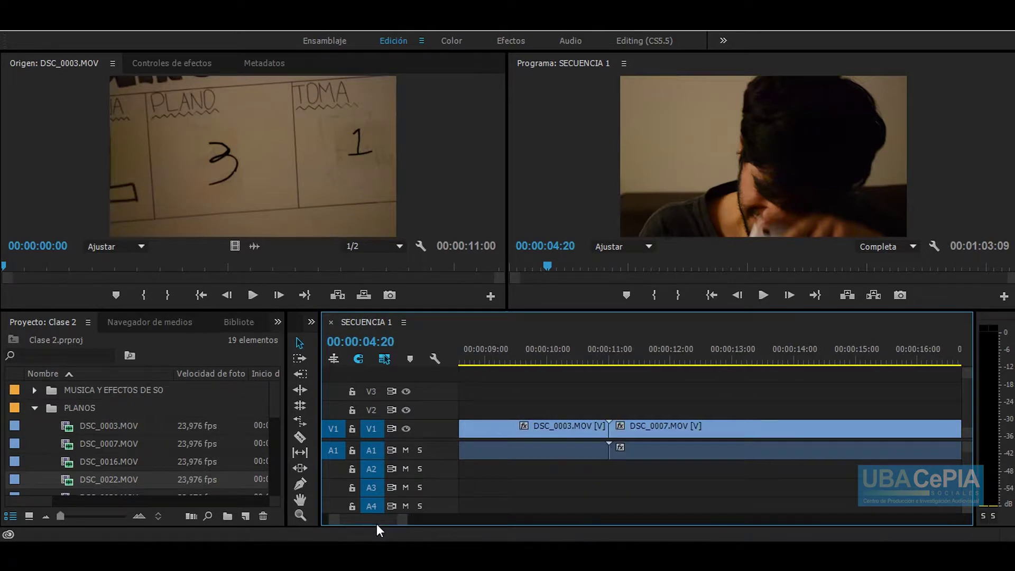
scroll(377, 523, "up", 2)
key("minus")
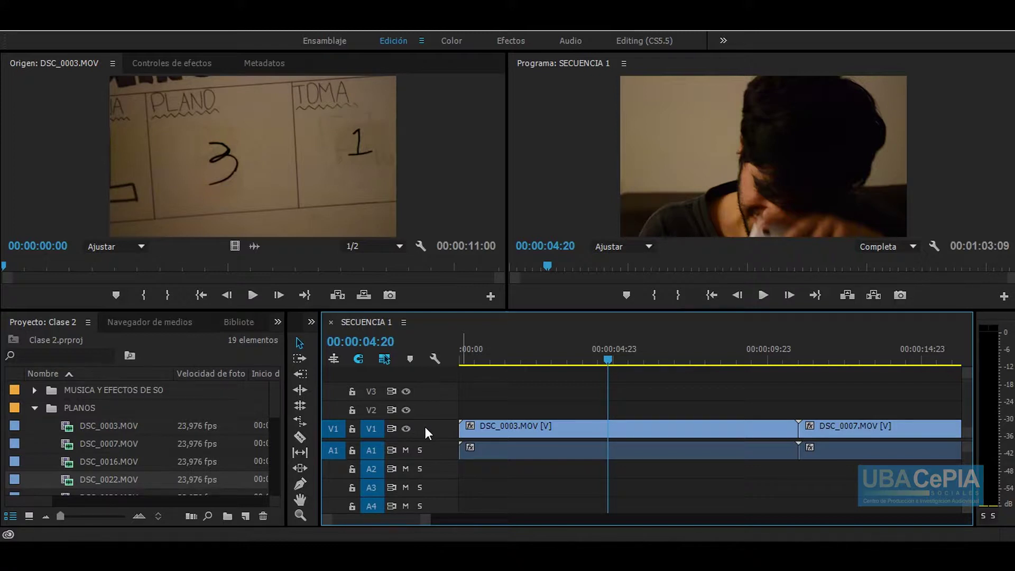
scroll(425, 426, "up", 5, "alt")
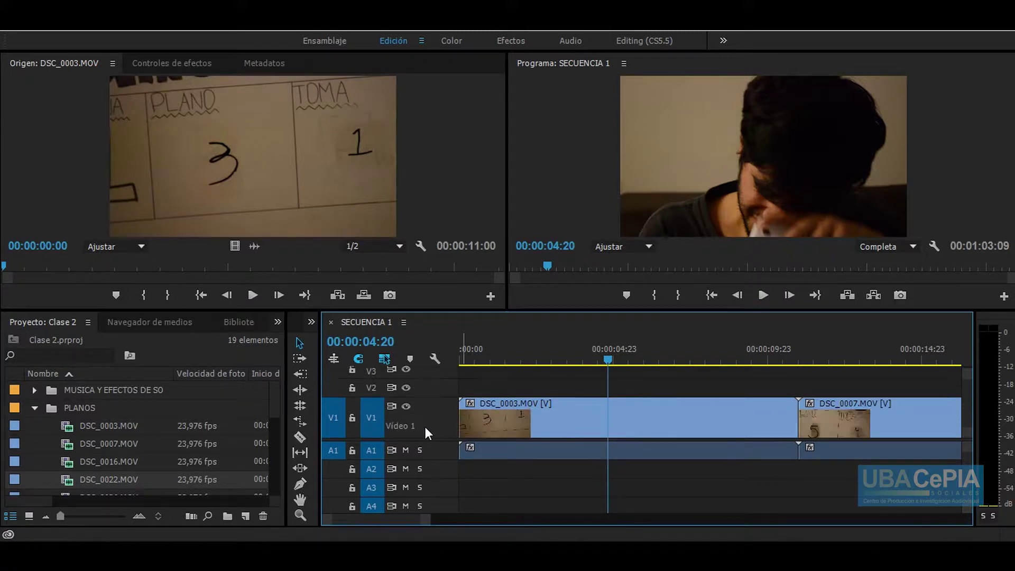
scroll(424, 427, "up", 2, "alt")
scroll(424, 429, "down", 7, "alt")
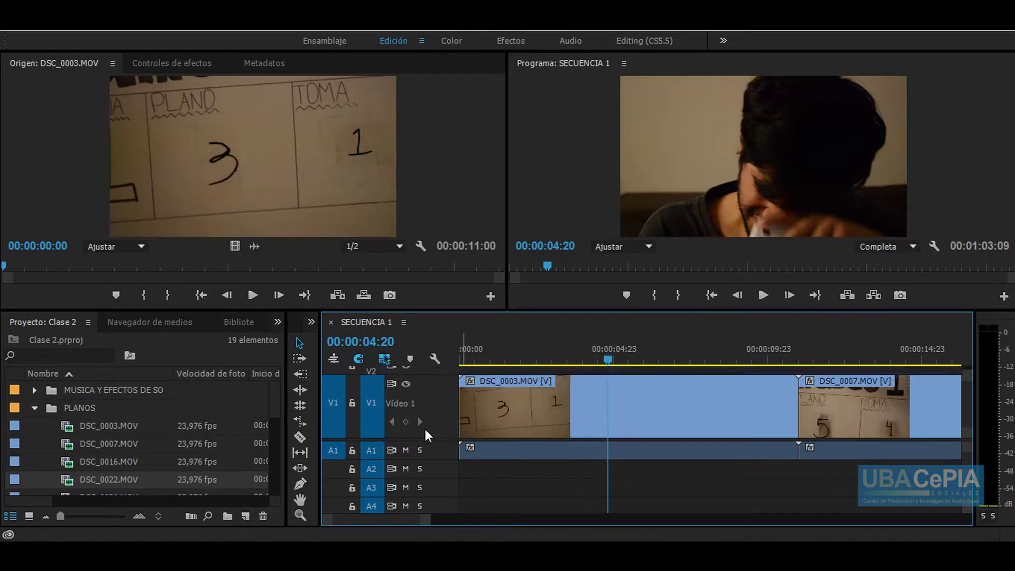
scroll(425, 452, "up", 2, "alt")
scroll(425, 452, "up", 2, "alt")
scroll(425, 453, "up", 1, "alt")
scroll(425, 454, "down", 1, "alt")
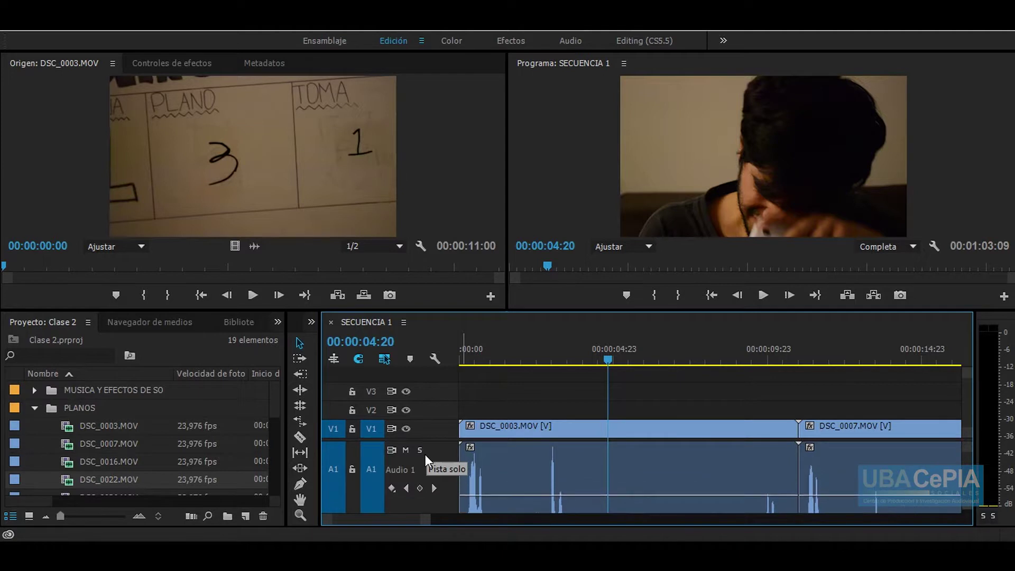
scroll(425, 455, "down", 1, "alt")
scroll(425, 456, "down", 2, "alt")
scroll(425, 455, "down", 1, "alt")
scroll(425, 456, "up", 2, "alt")
scroll(425, 456, "up", 1, "alt")
scroll(425, 455, "down", 1, "alt")
scroll(425, 456, "up", 1, "alt")
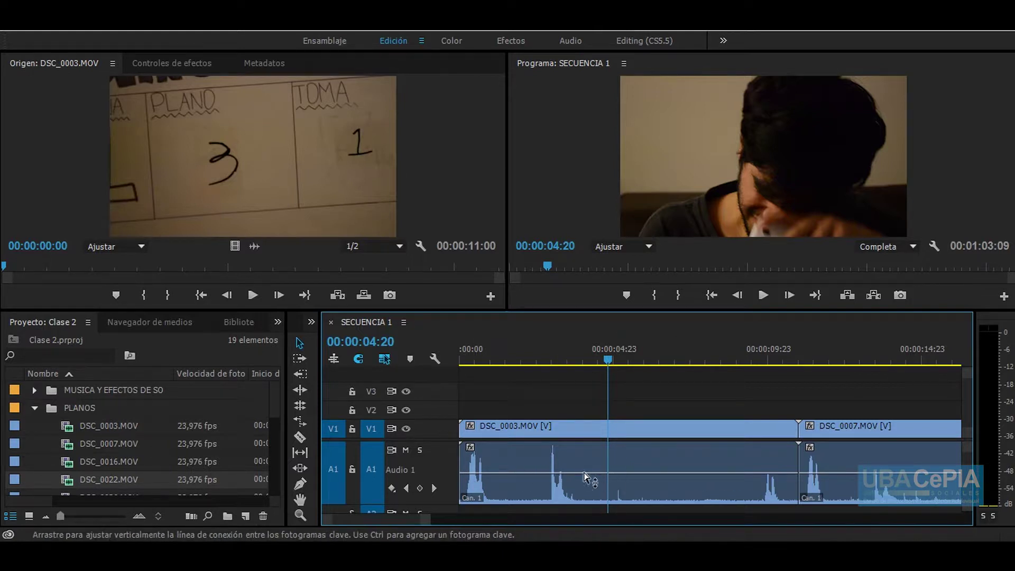
scroll(508, 470, "down", 1)
scroll(511, 471, "up", 1)
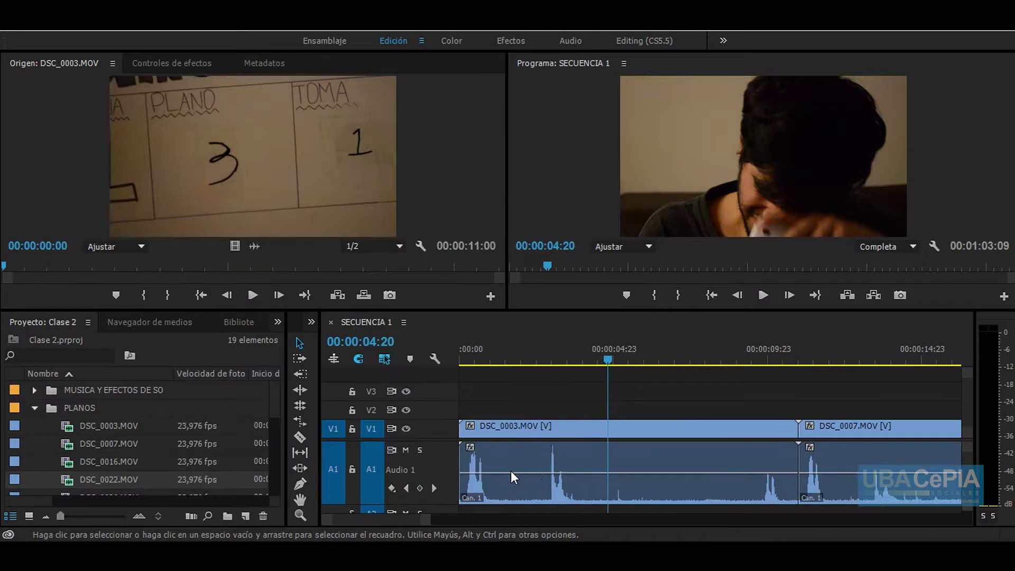
scroll(579, 471, "down", 1)
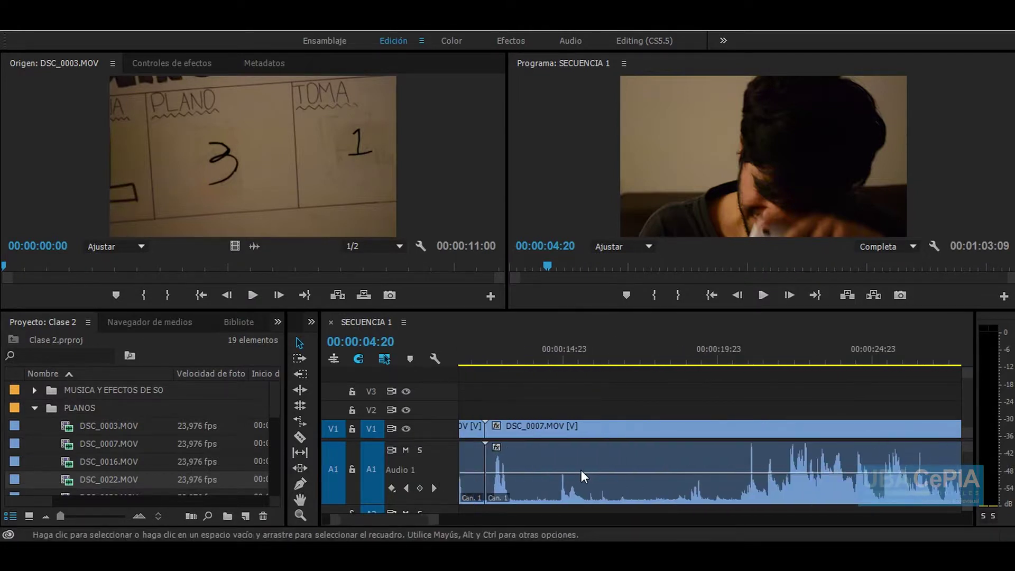
scroll(581, 470, "up", 1)
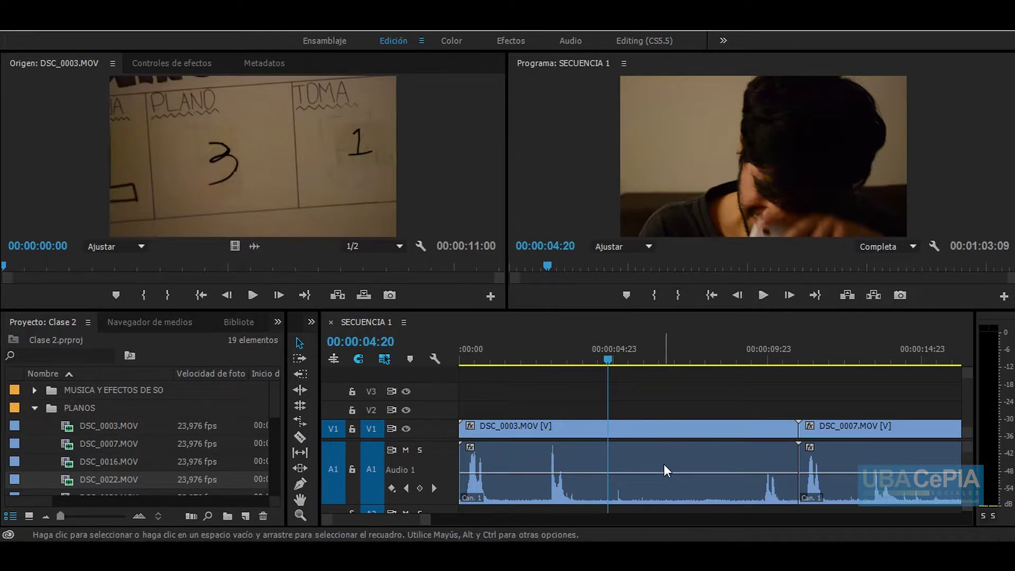
scroll(685, 456, "down", 4)
scroll(685, 456, "down", 2)
scroll(685, 457, "down", 11)
scroll(685, 458, "down", 5)
scroll(685, 459, "down", 3)
scroll(685, 458, "down", 6)
scroll(685, 461, "down", 3)
scroll(685, 461, "down", 3)
scroll(686, 461, "down", 2)
scroll(687, 456, "down", 2)
scroll(687, 456, "up", 3)
scroll(687, 463, "up", 6)
scroll(686, 463, "up", 6)
scroll(690, 462, "up", 6)
scroll(691, 462, "up", 6)
scroll(691, 455, "up", 6)
scroll(696, 456, "up", 6)
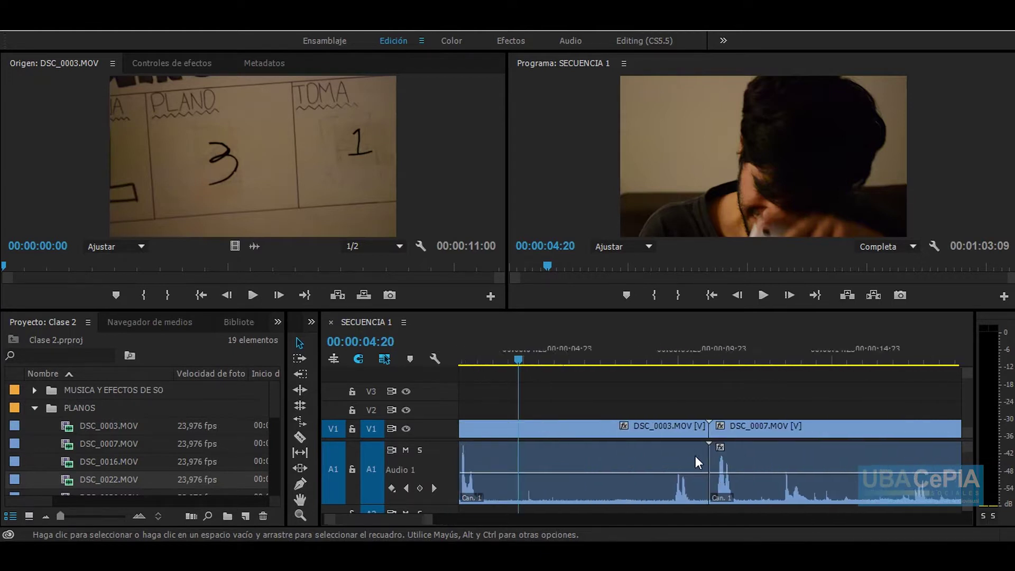
double_click(427, 485)
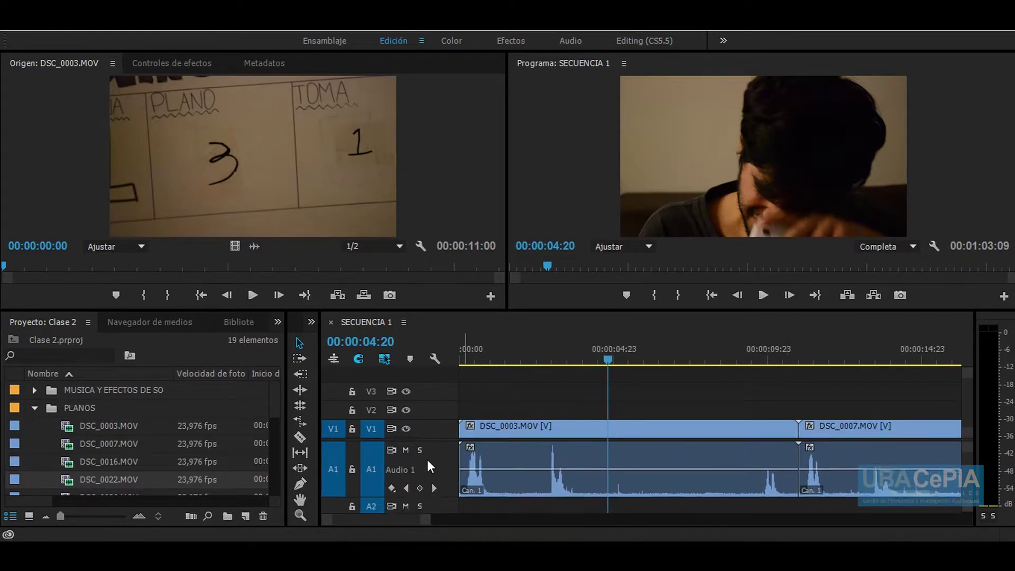
left_click(300, 342)
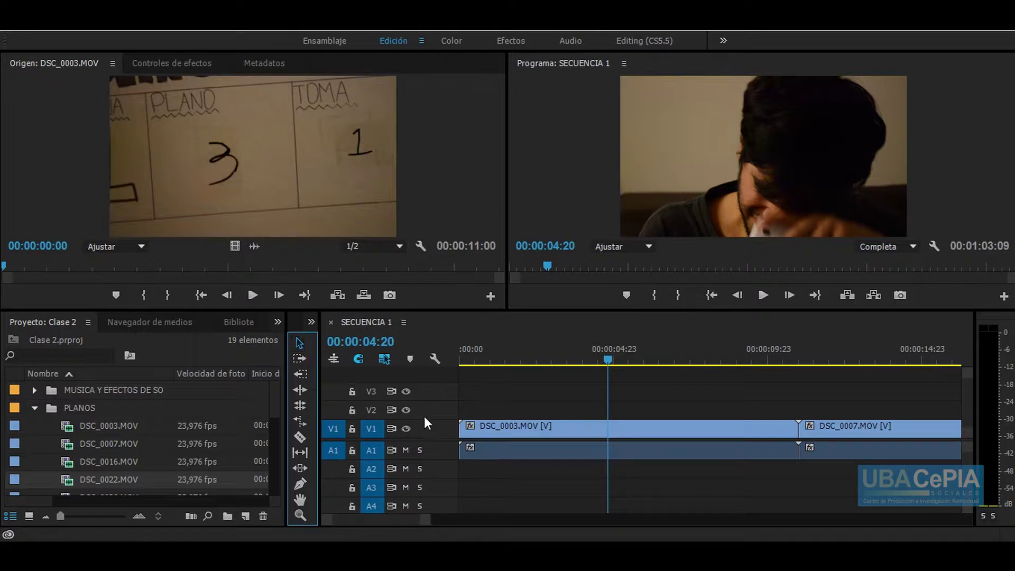
Try trimming DSC_0003's start but leave it unchanged, then scrub the playhead to 00:00:04:04.
left_click_drag(464, 427, 467, 427)
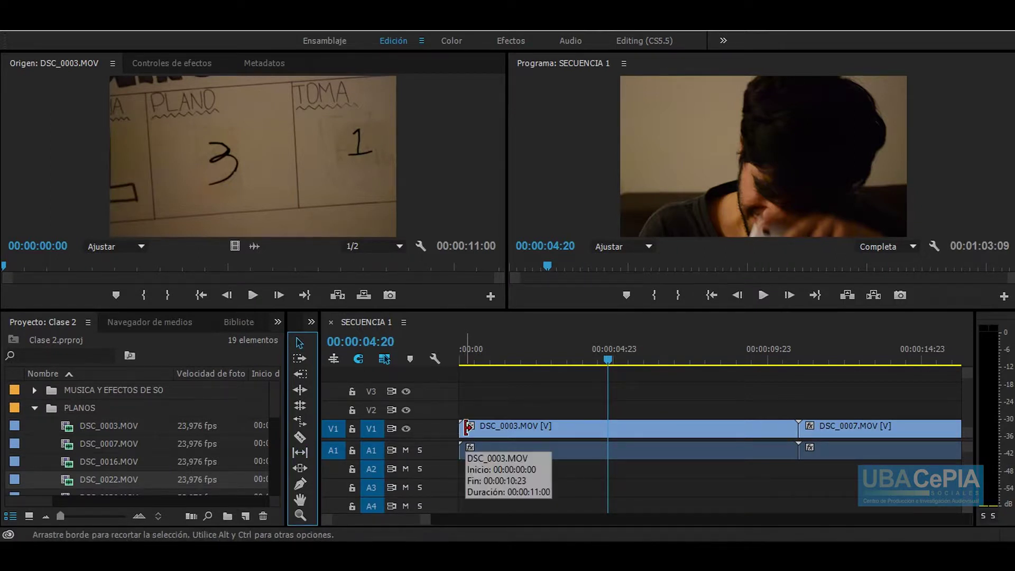
mouse_move(468, 427)
left_mouse_down()
mouse_move(495, 443)
mouse_move(450, 436)
mouse_move(455, 467)
left_mouse_up()
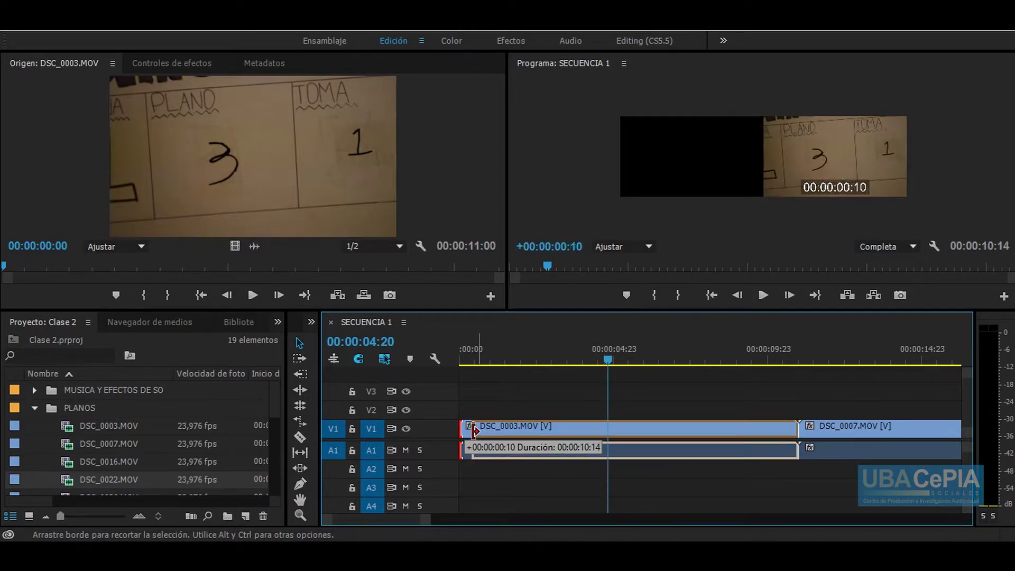
left_click_drag(454, 468, 460, 447)
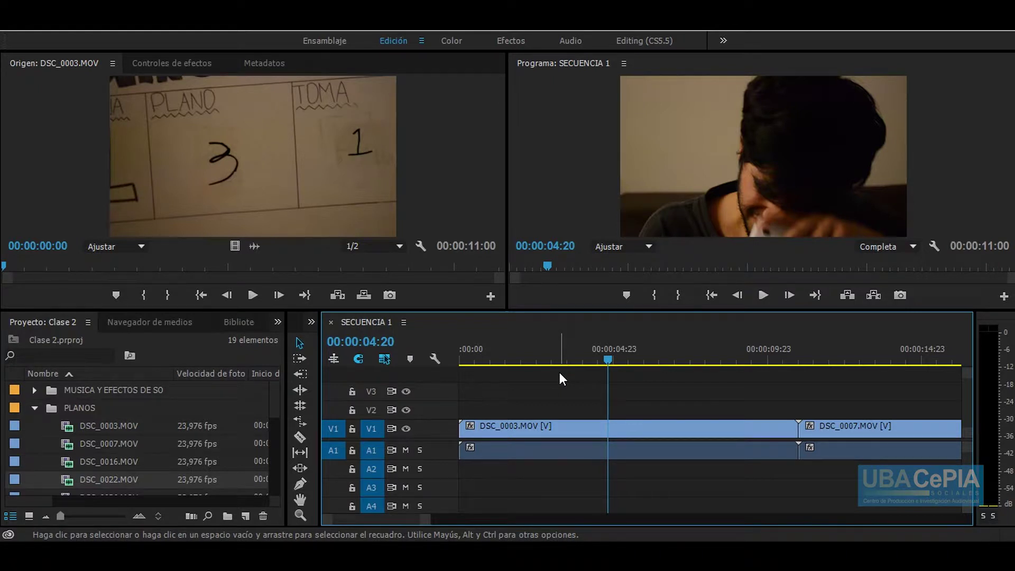
left_click_drag(468, 350, 587, 360)
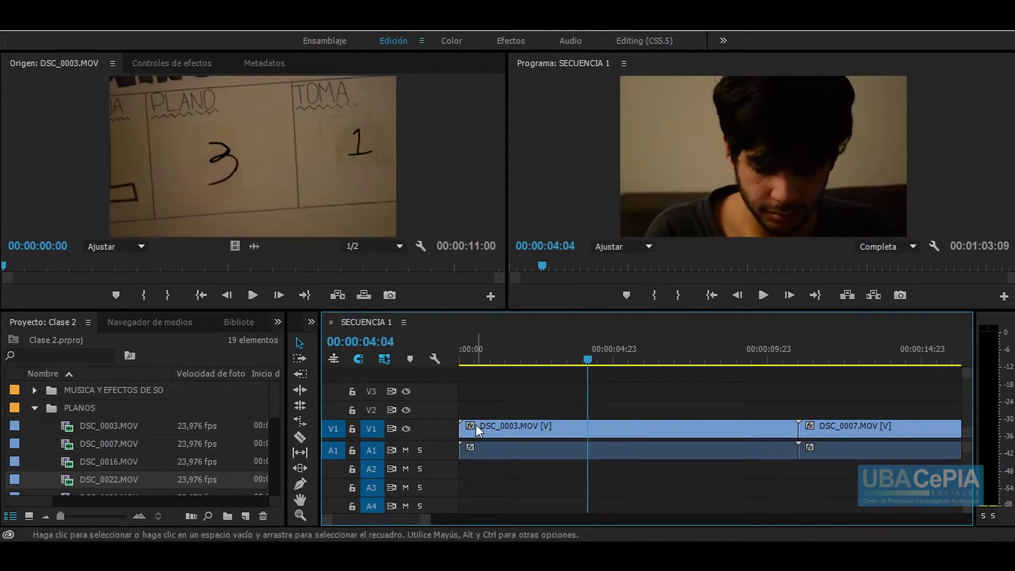
Trim DSC_0003's start to the playhead and pull its end earlier.
left_click_drag(468, 426, 587, 426)
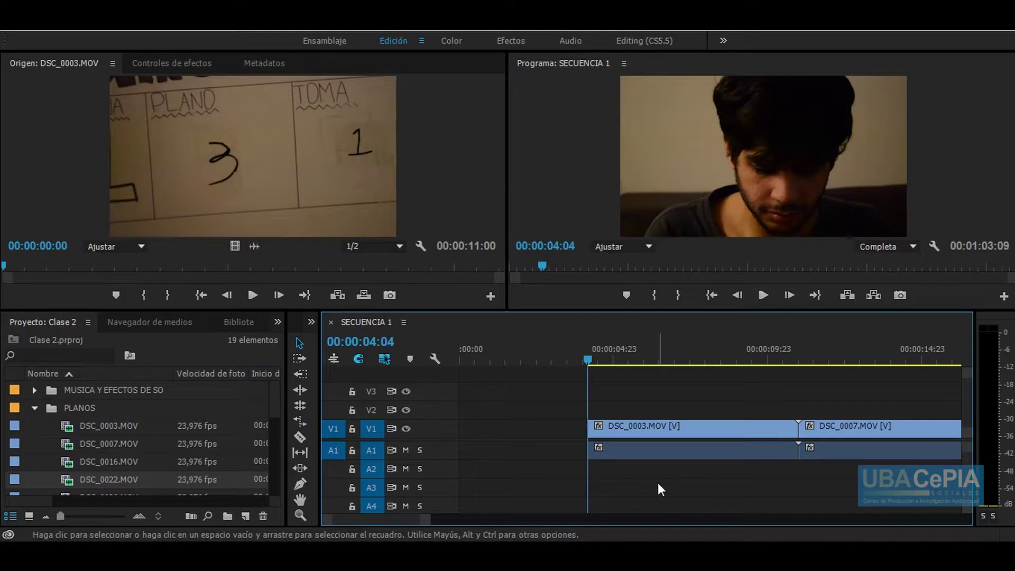
mouse_move(795, 434)
left_mouse_down()
mouse_move(718, 425)
mouse_move(812, 427)
left_mouse_up()
left_click_drag(796, 427, 733, 428)
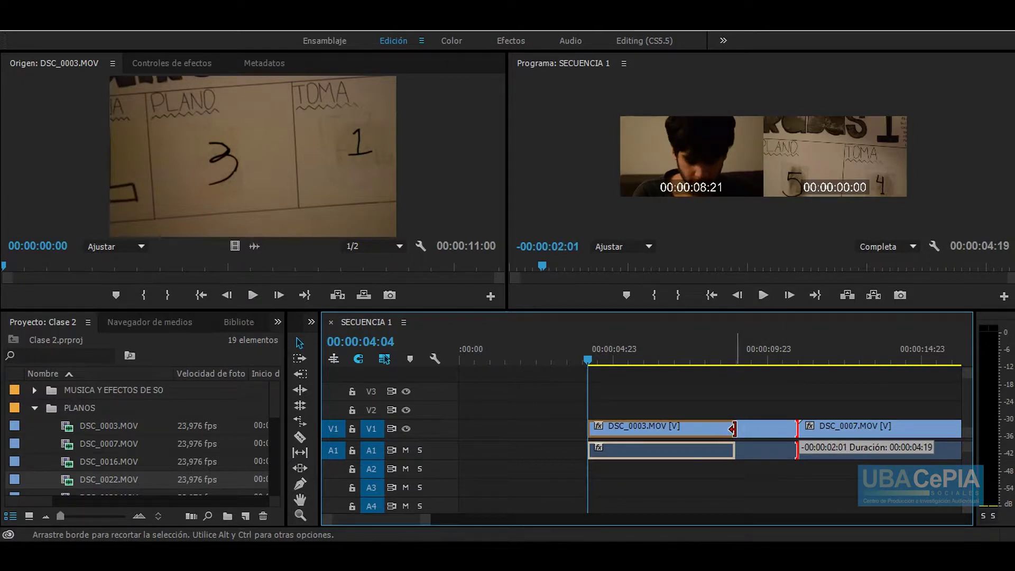
left_click_drag(733, 428, 797, 428)
Park the playhead at 00:00:09:14 near the end of DSC_0003.
left_click(807, 350)
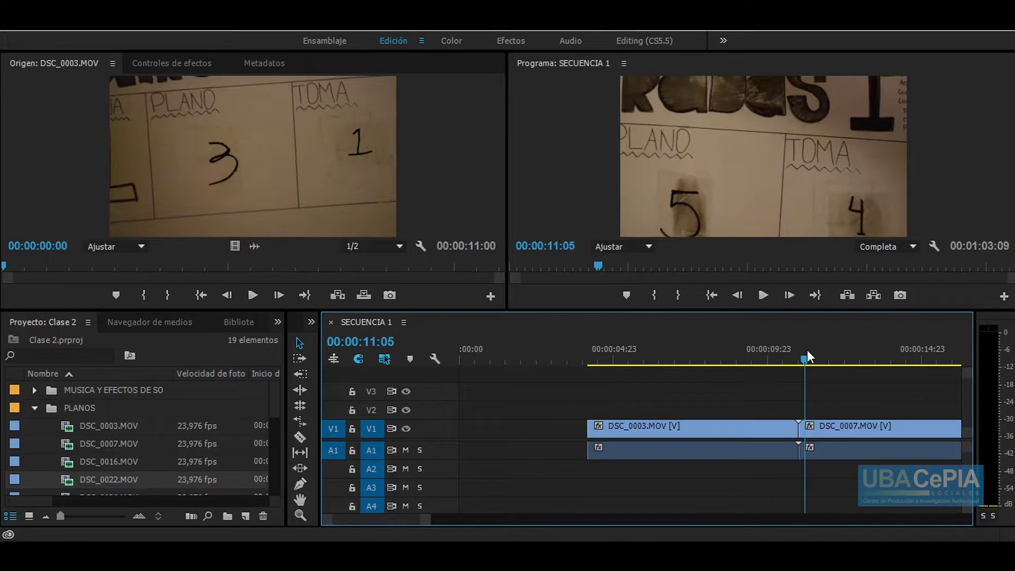
left_click_drag(797, 428, 683, 360)
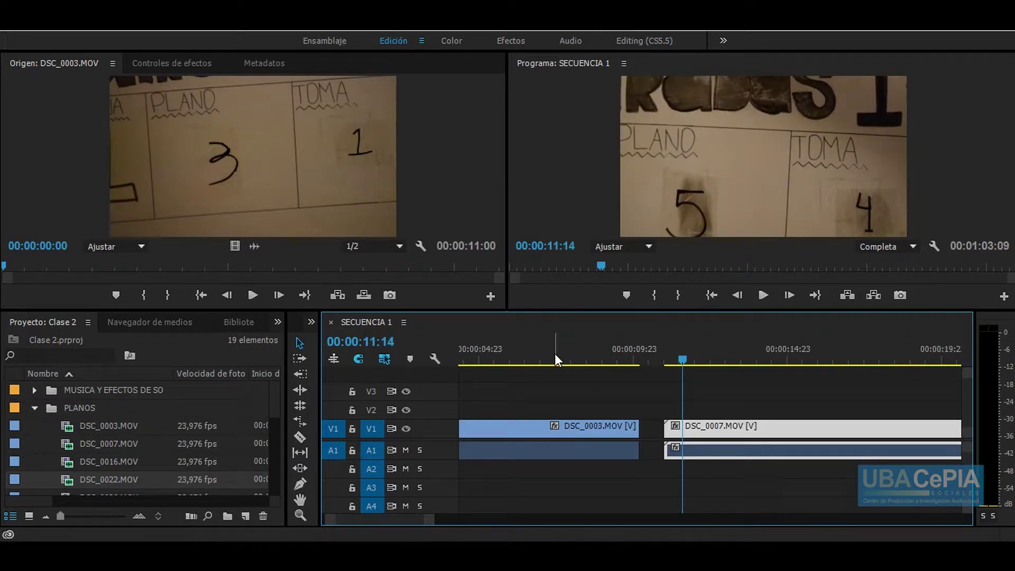
left_click_drag(553, 353, 633, 360)
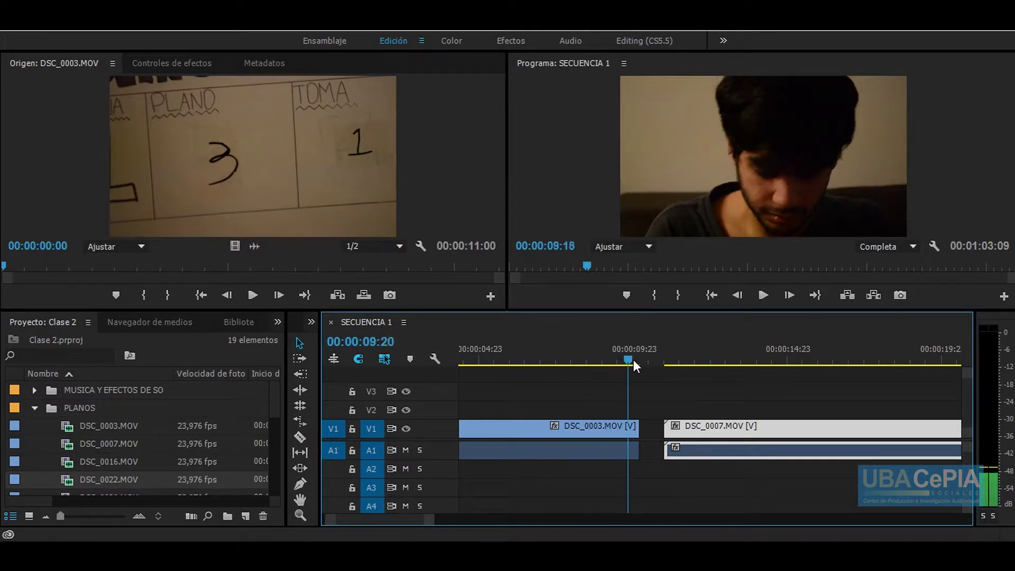
left_click_drag(633, 359, 621, 359)
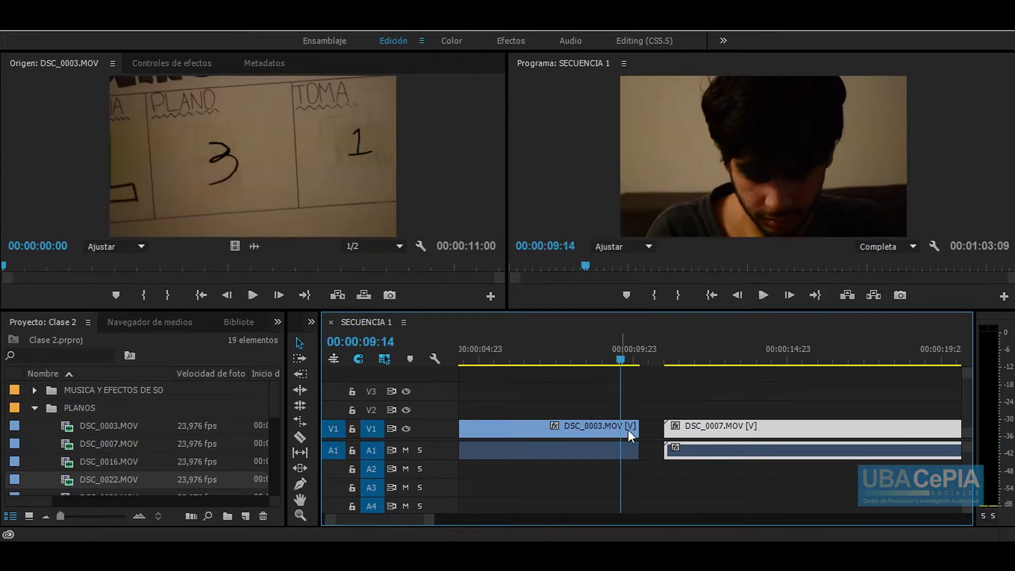
Trim DSC_0003 to end at 00:00:09:14 and ripple-delete the gap before DSC_0007.
left_click_drag(637, 428, 620, 428)
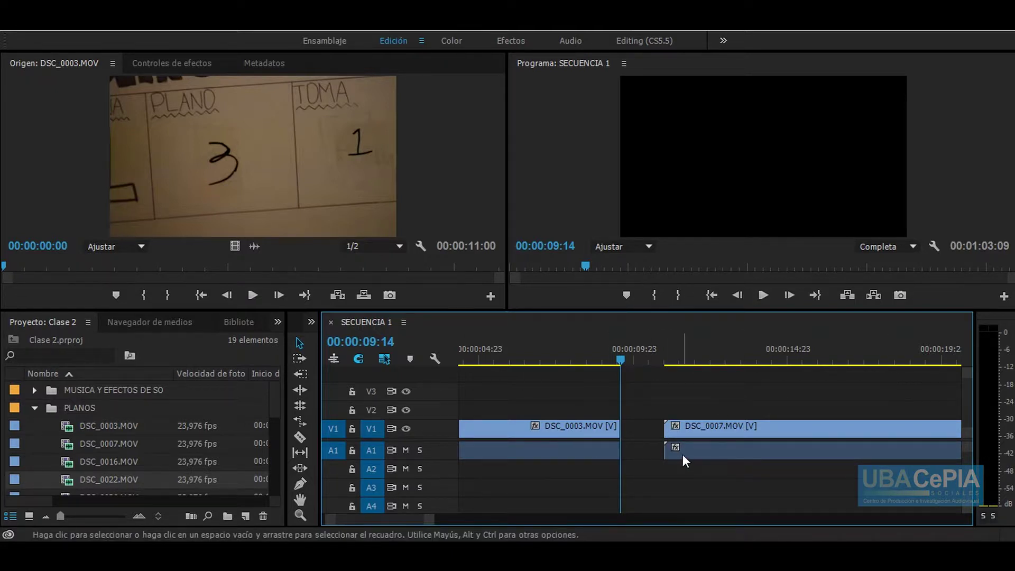
left_click_drag(719, 432, 678, 432)
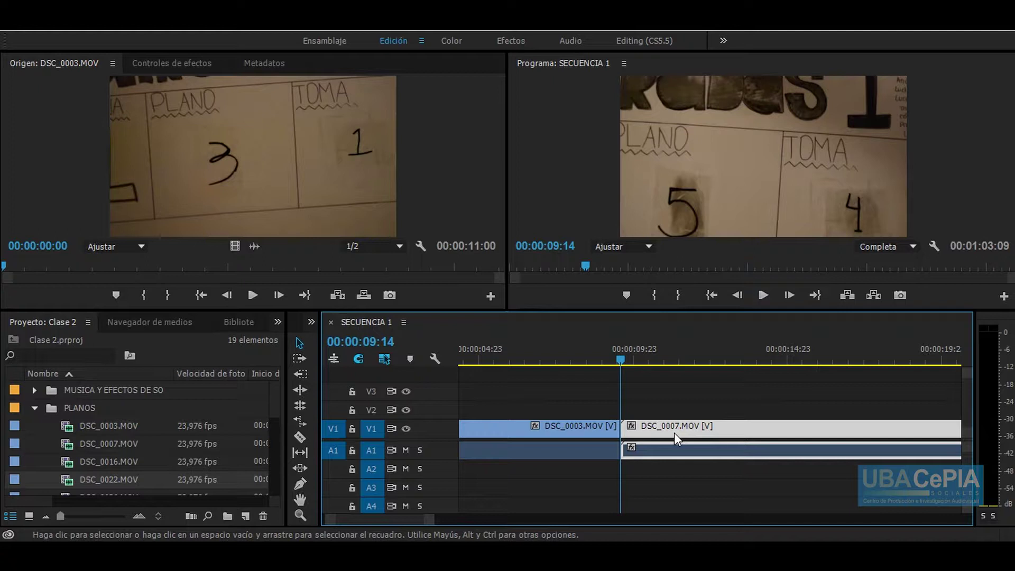
key("ctrl+z")
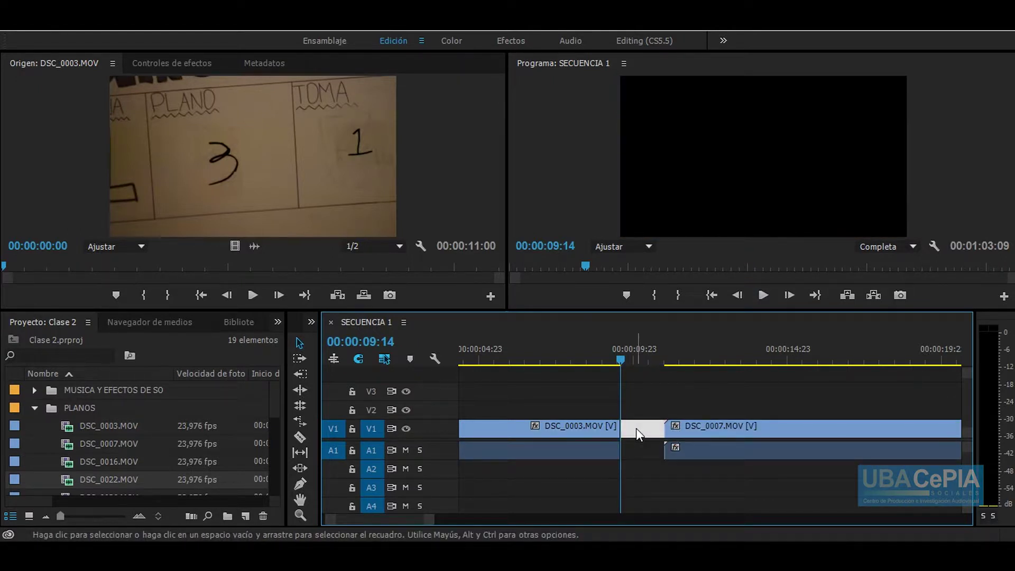
right_click(636, 428)
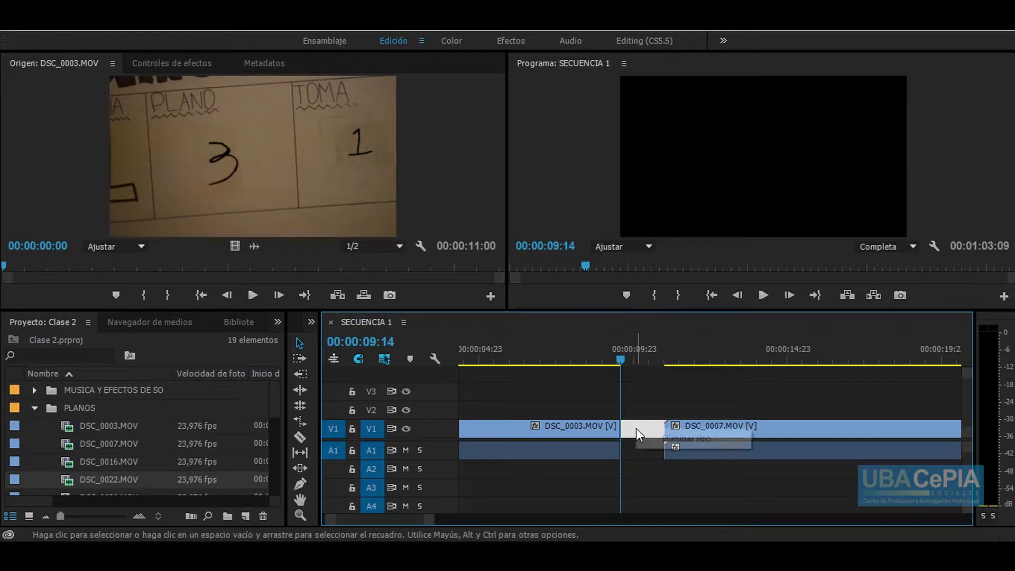
left_click(678, 443)
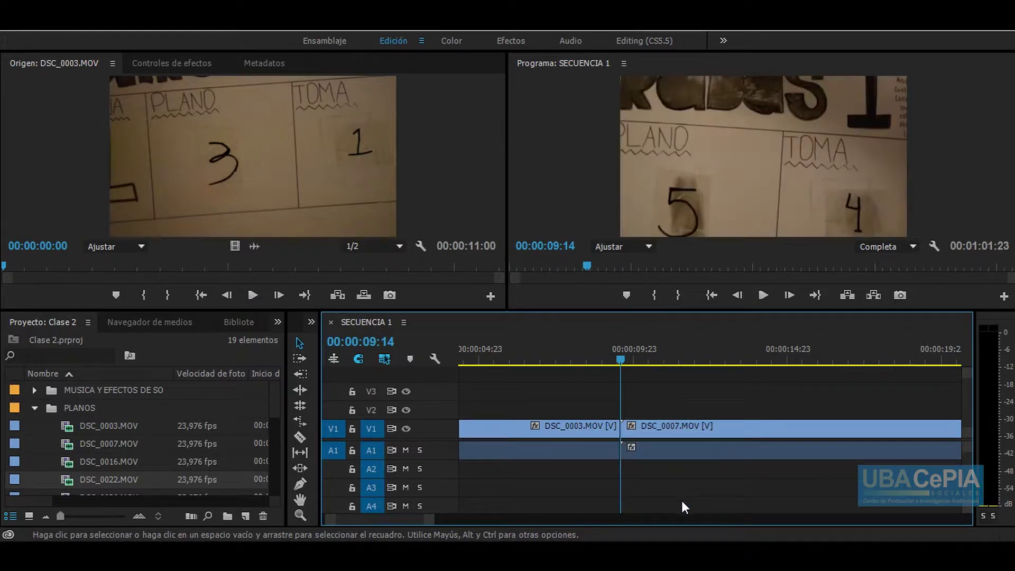
Delete DSC_0007 from V1 and remove the empty gap it leaves.
mouse_move(624, 427)
left_mouse_down()
mouse_move(891, 454)
mouse_move(788, 431)
left_mouse_up()
left_click(823, 426)
key("Delete")
right_click(818, 427)
left_click(870, 428)
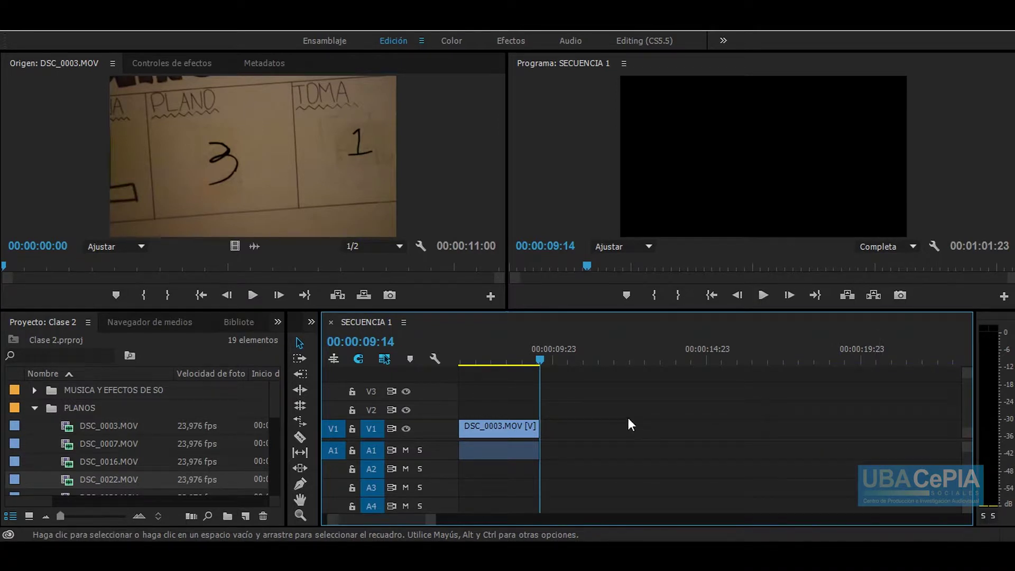
Ripple-delete the V1 gap so DSC_0016 follows DSC_0003 directly.
right_click(609, 427)
left_click(708, 439)
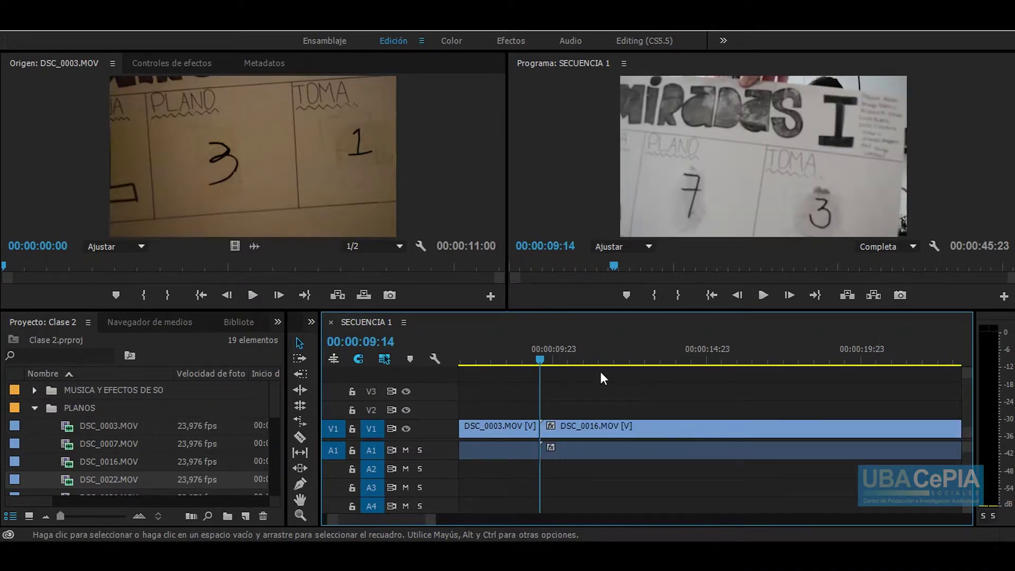
left_click_drag(546, 357, 740, 379)
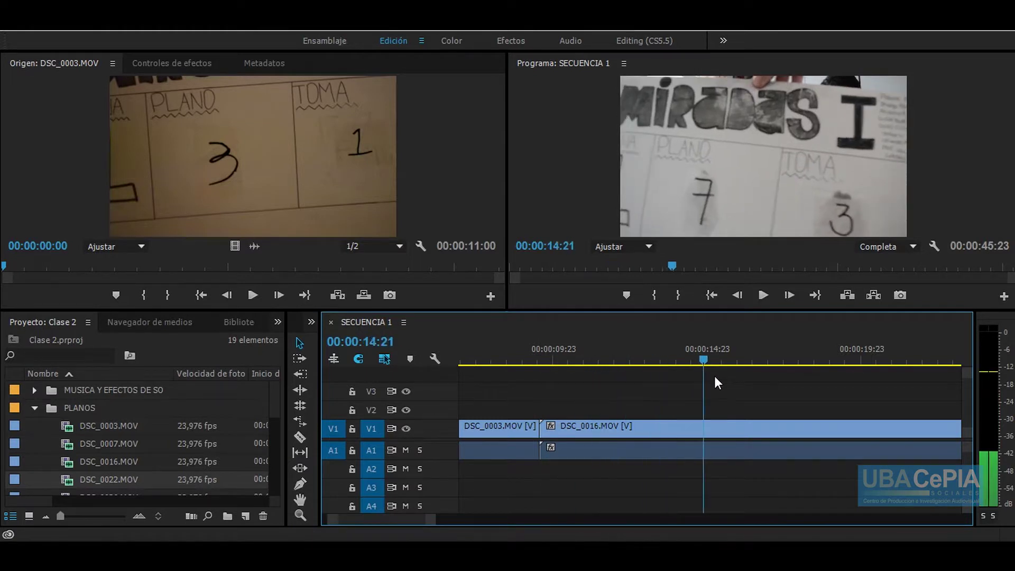
key("ctrl+z")
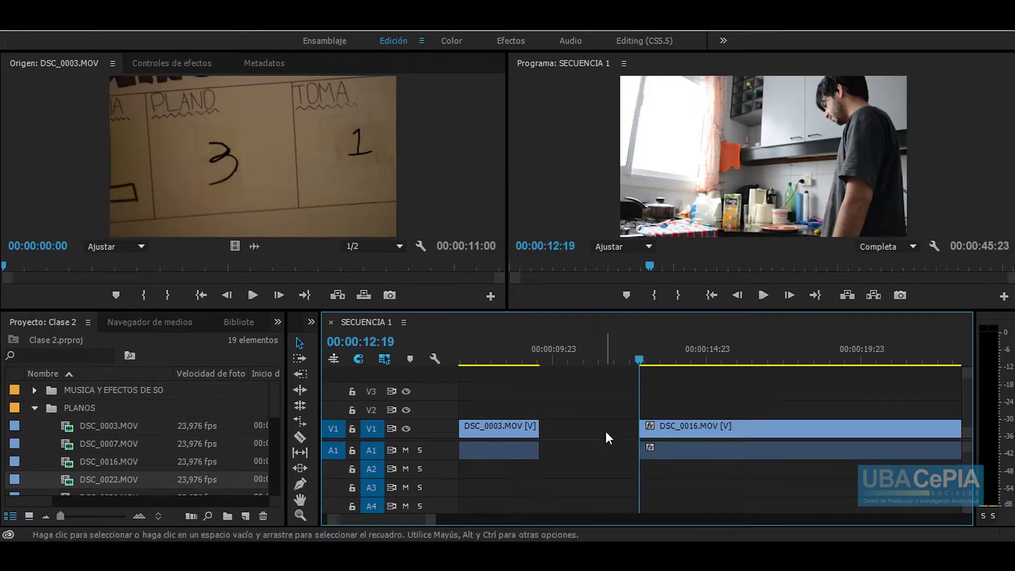
right_click(605, 430)
left_click(670, 442)
Scrub the playhead to 00:00:09:00 and try trimming DSC_0016's head, then undo it.
mouse_move(538, 350)
left_mouse_down()
mouse_move(524, 348)
mouse_move(565, 354)
mouse_move(546, 361)
left_mouse_up()
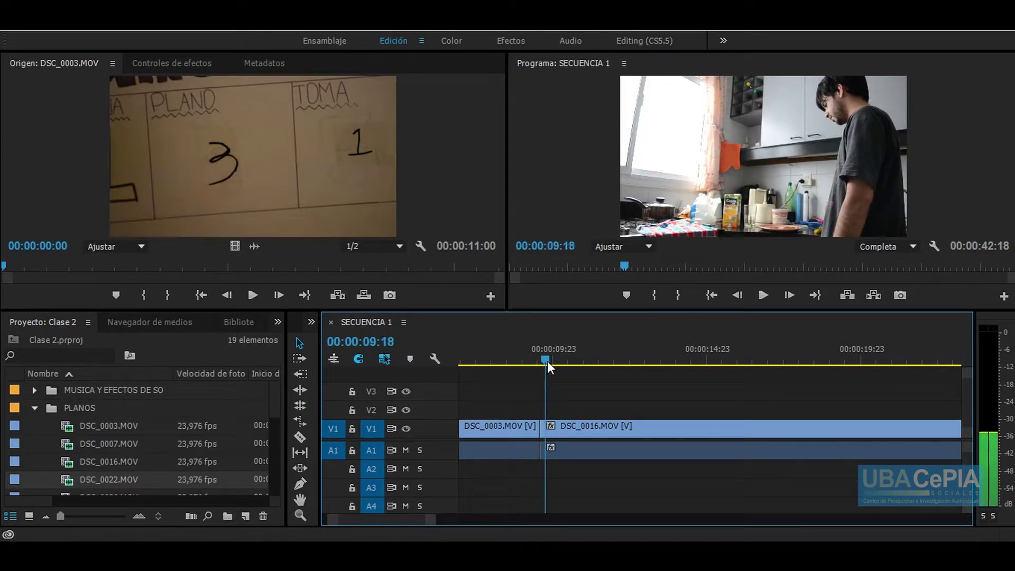
left_click_drag(540, 431, 544, 433)
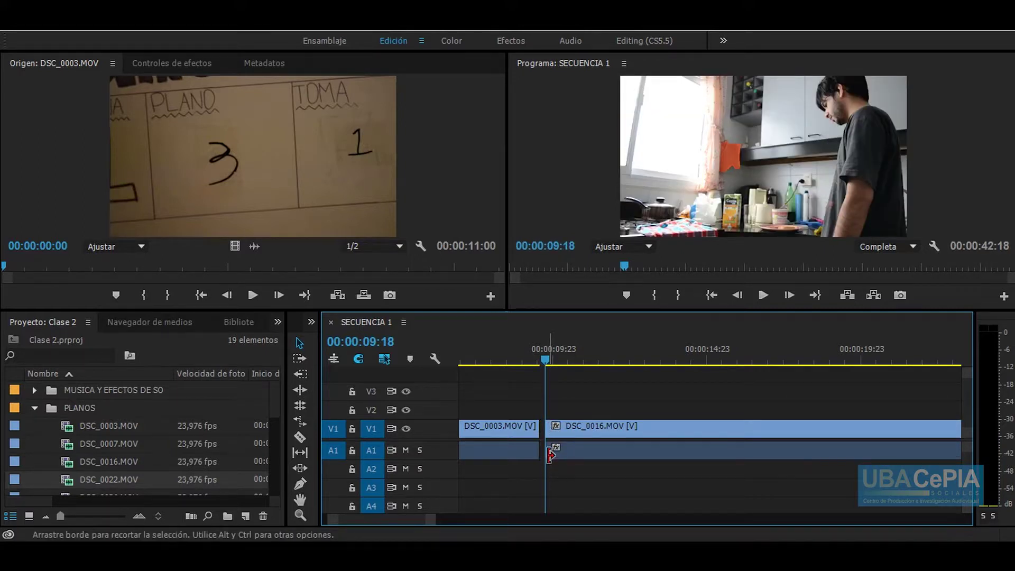
key("ctrl+z")
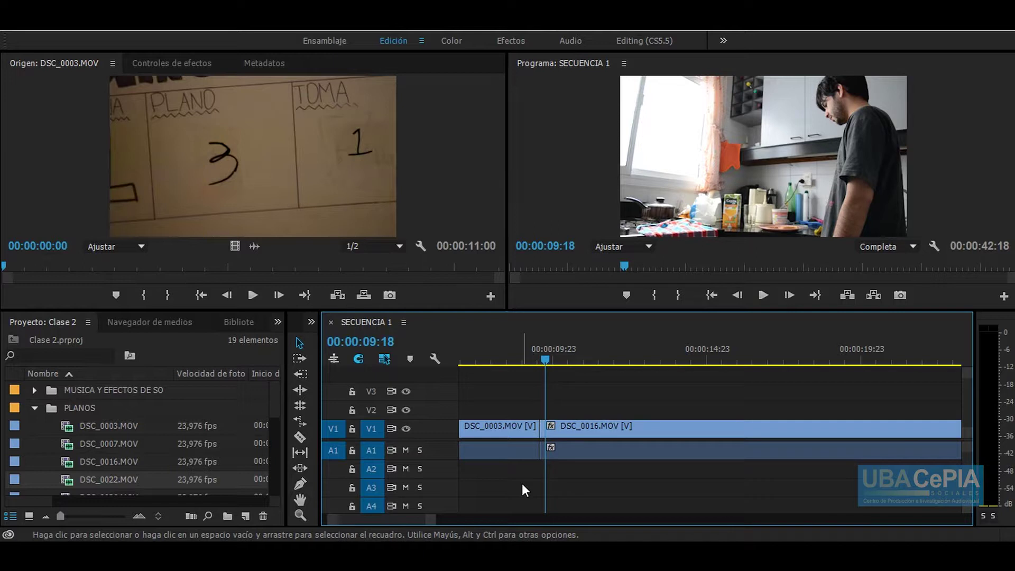
left_click(300, 436)
Zoom the timeline to frame level and razor-cut DSC_0016 at 09:18.
key("v")
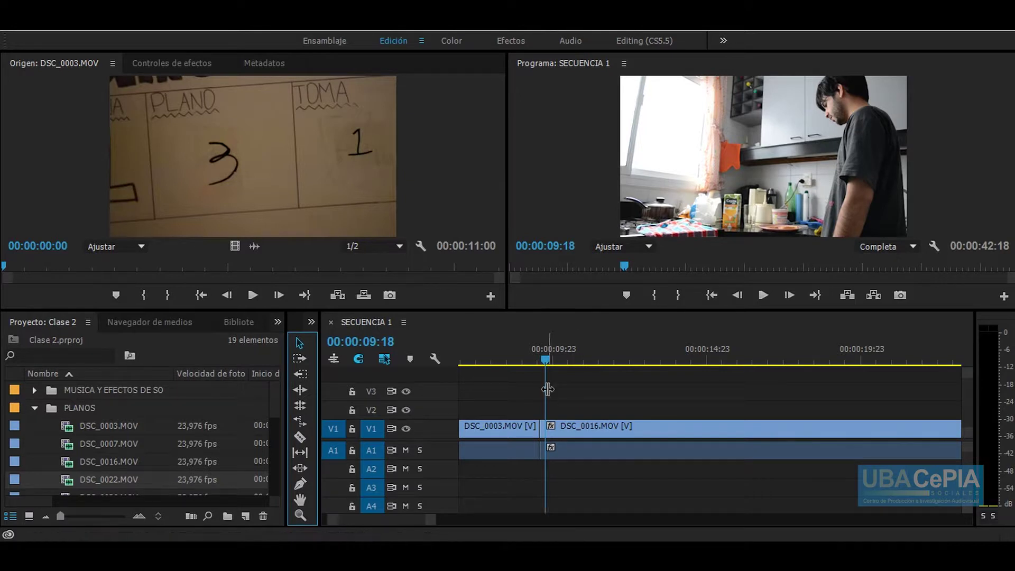
key("c")
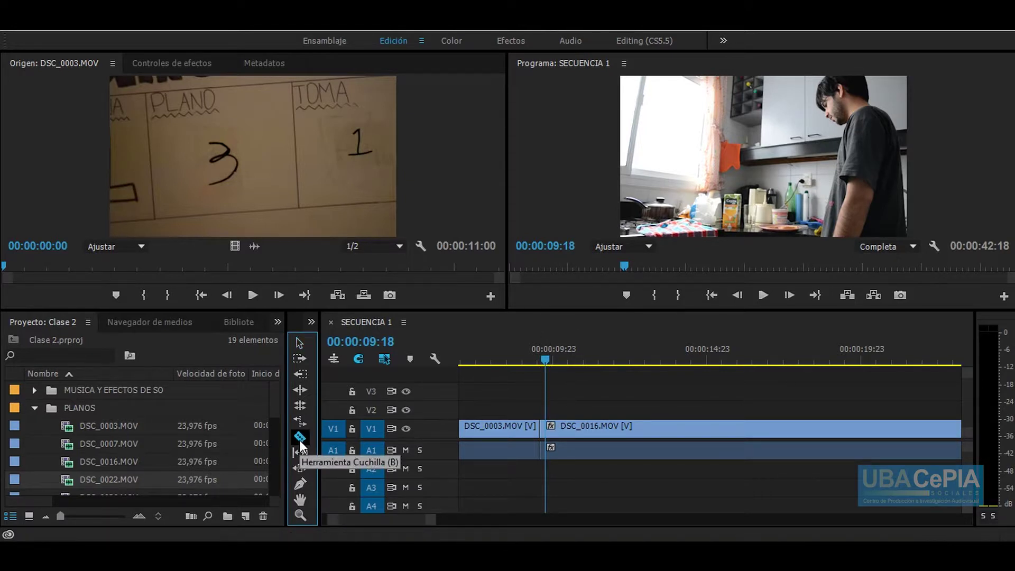
scroll(549, 424, "down", 1)
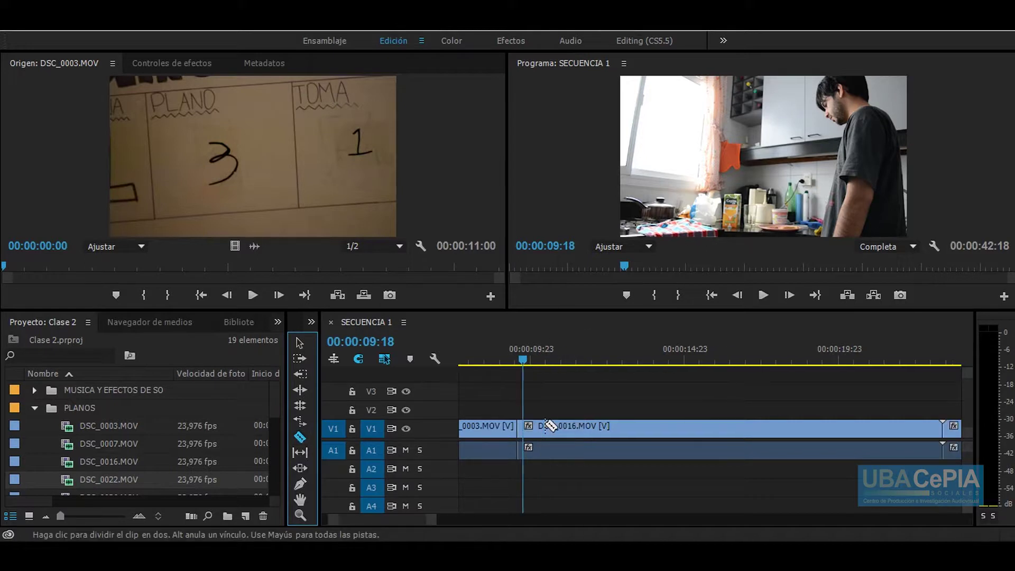
scroll(550, 426, "up", 1)
key("=")
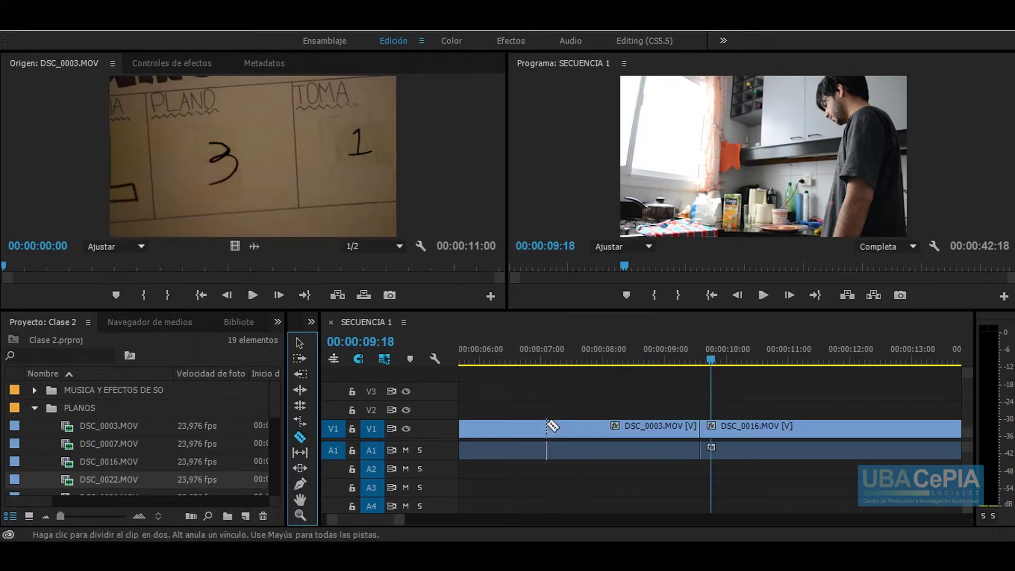
key("=")
key("=")
key("=")
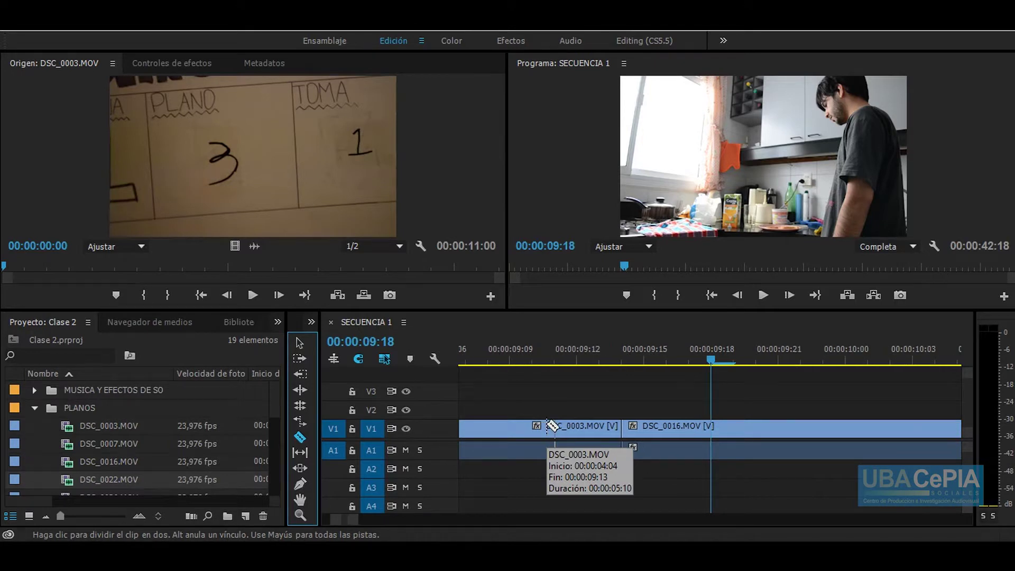
left_click(712, 429)
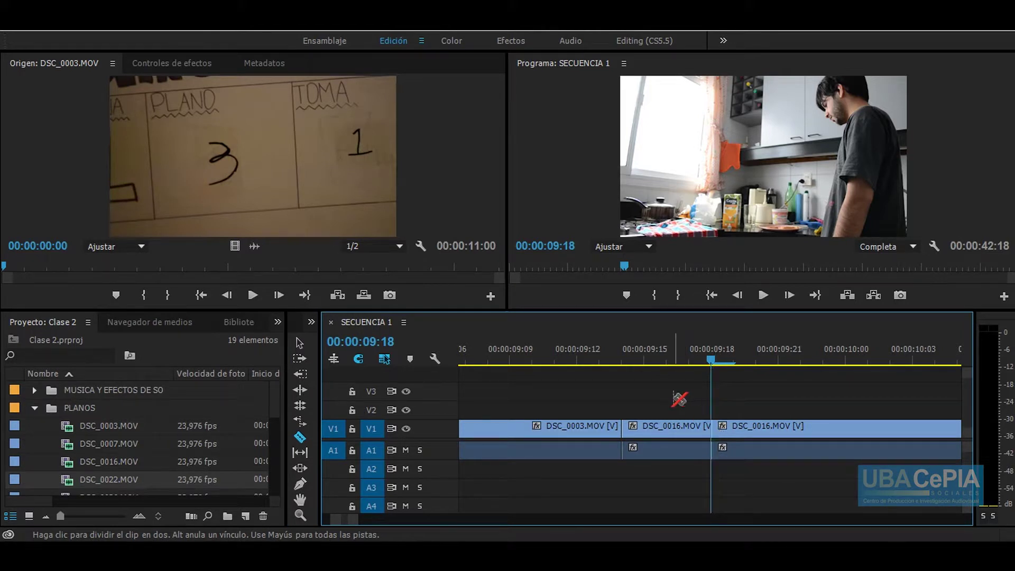
Delete DSC_0016's short head piece and move the clip left against DSC_0003.
left_click(304, 345)
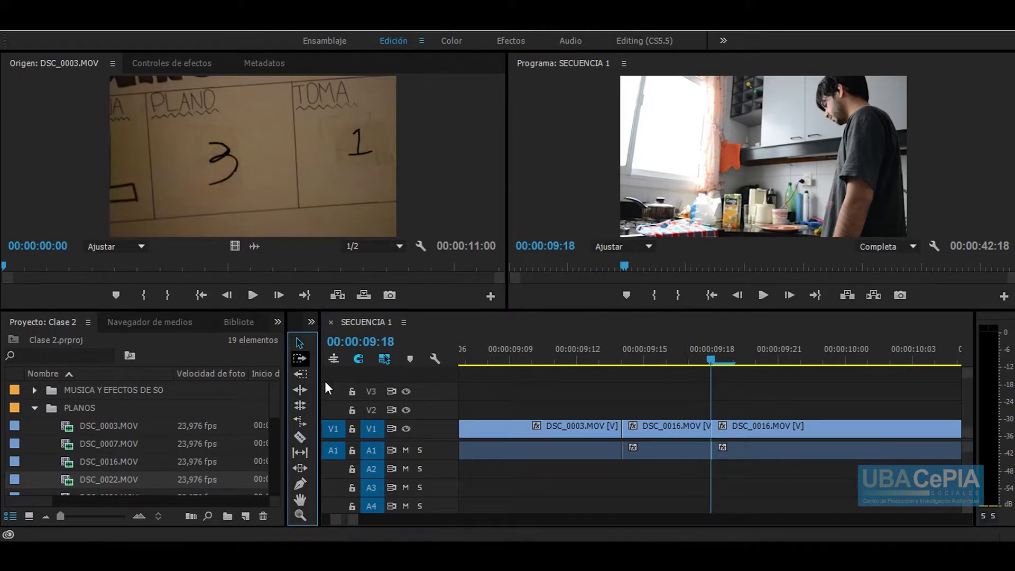
left_click(682, 433)
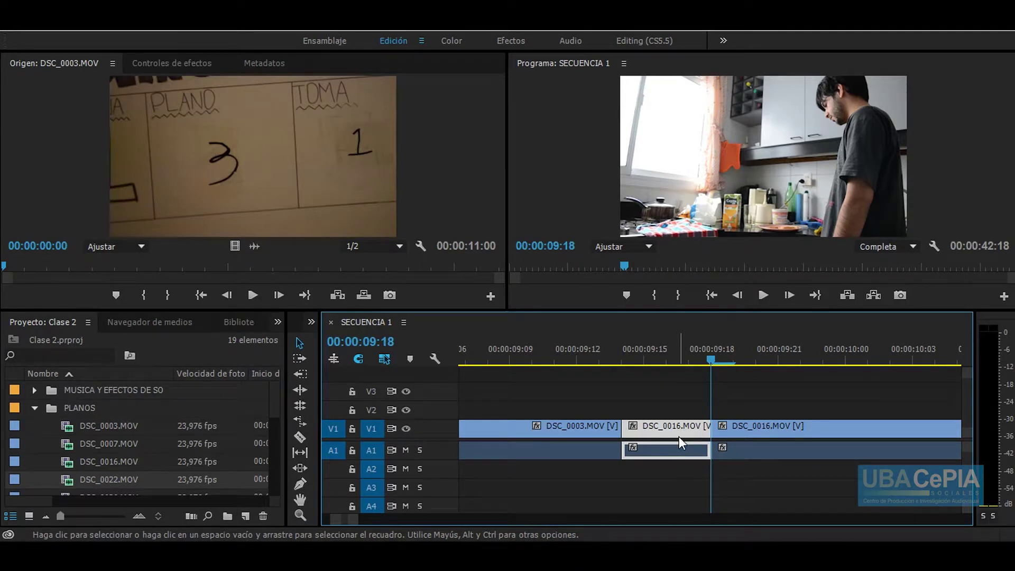
key("Delete")
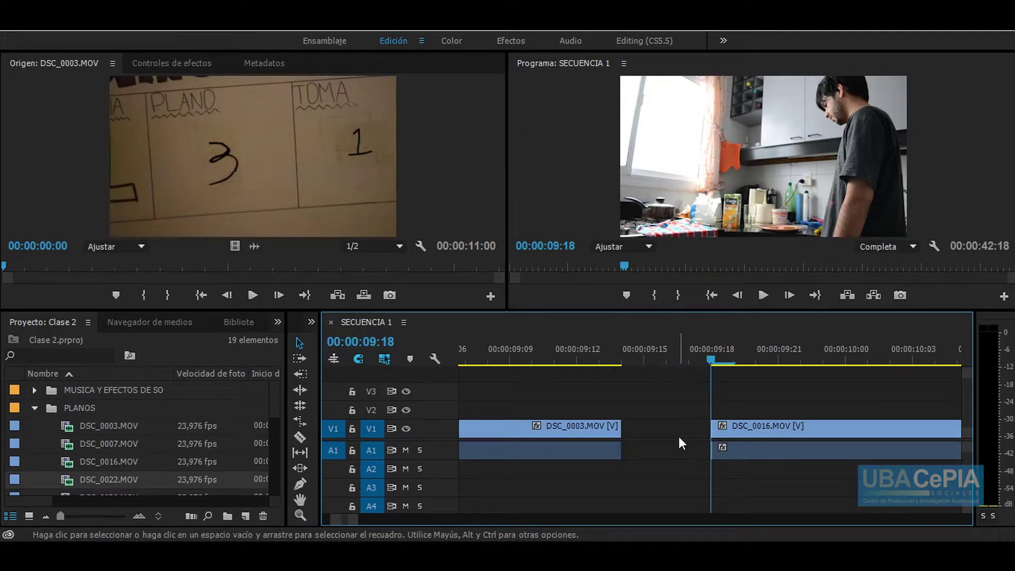
right_click(655, 424)
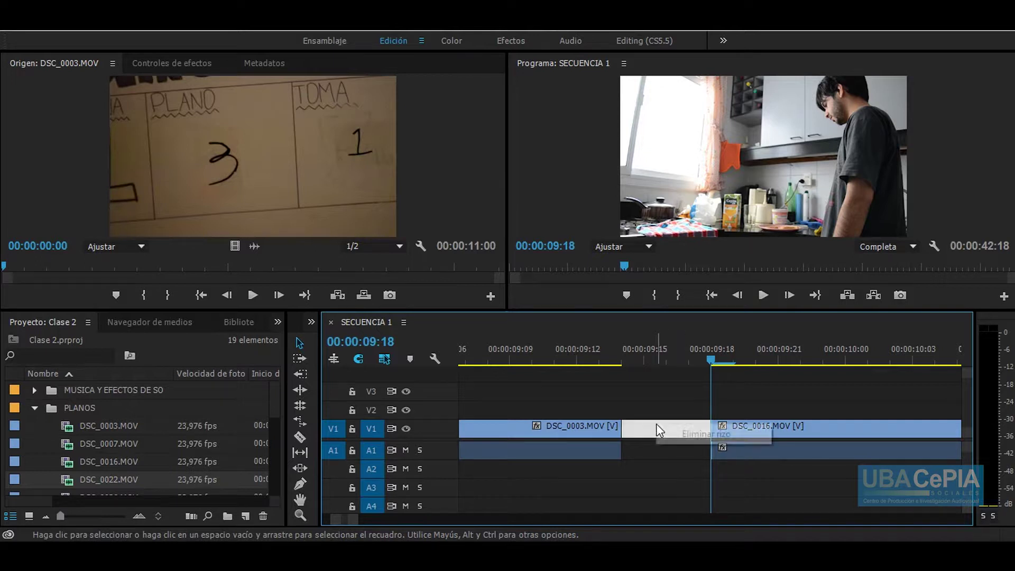
left_click(728, 436)
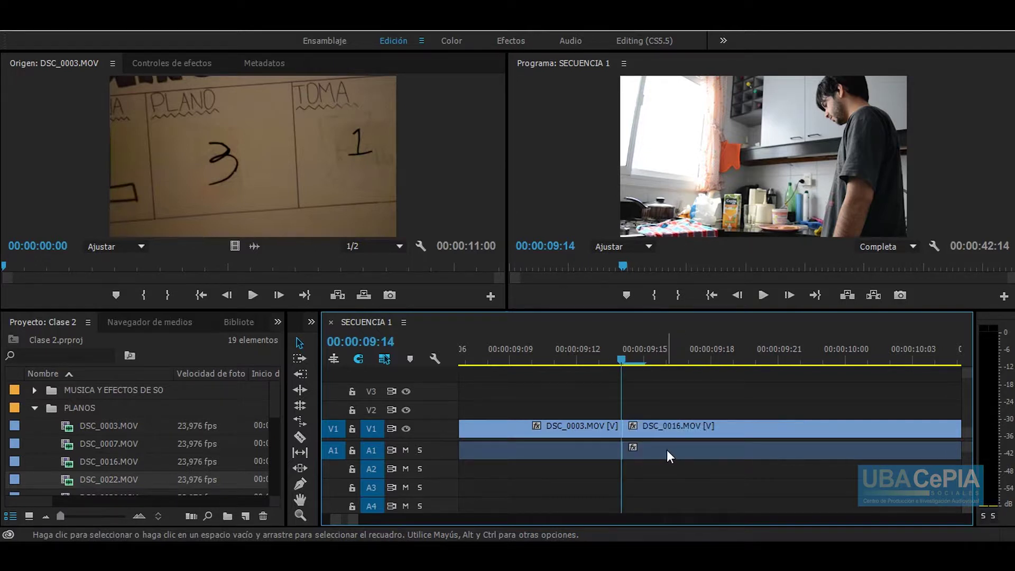
key("ctrl+z")
left_click_drag(738, 437, 660, 427)
left_click(298, 343)
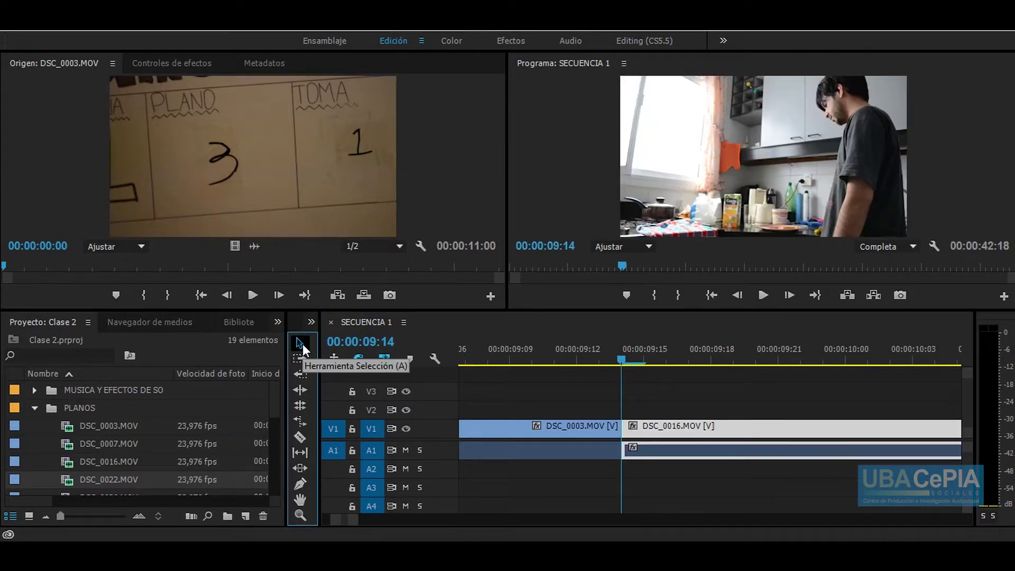
left_click(714, 396)
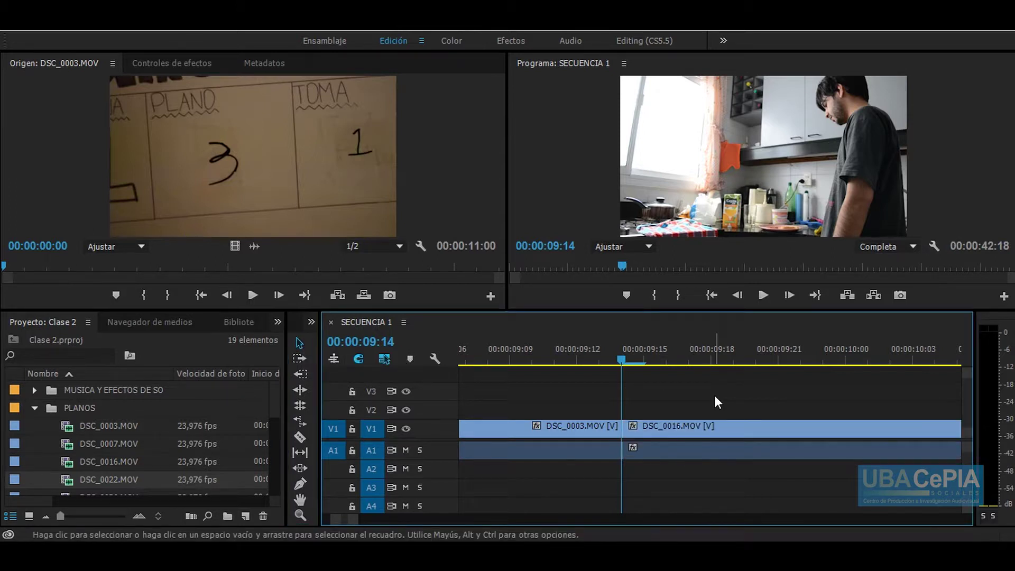
left_click(297, 437)
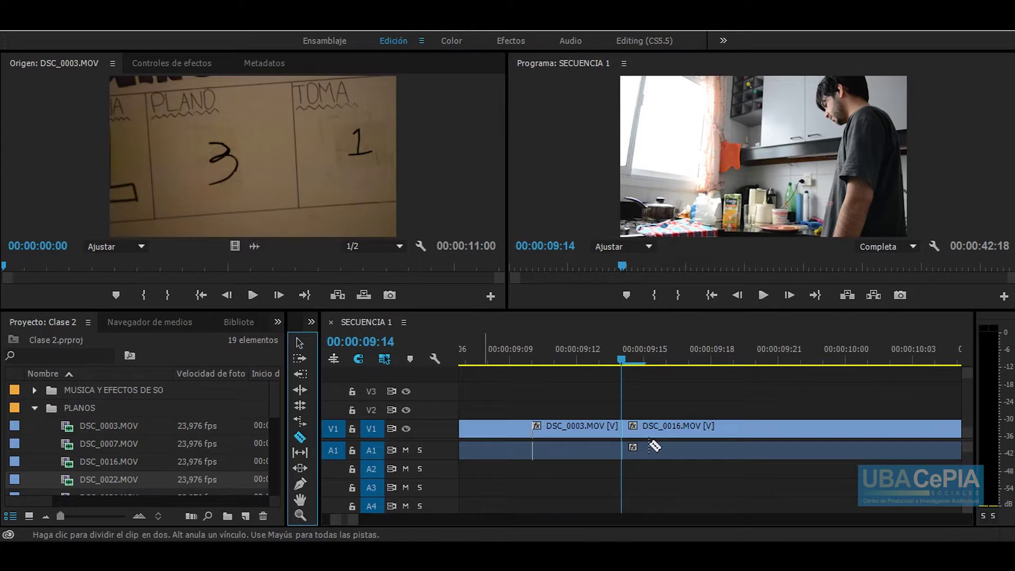
left_click(756, 428)
left_click(891, 426)
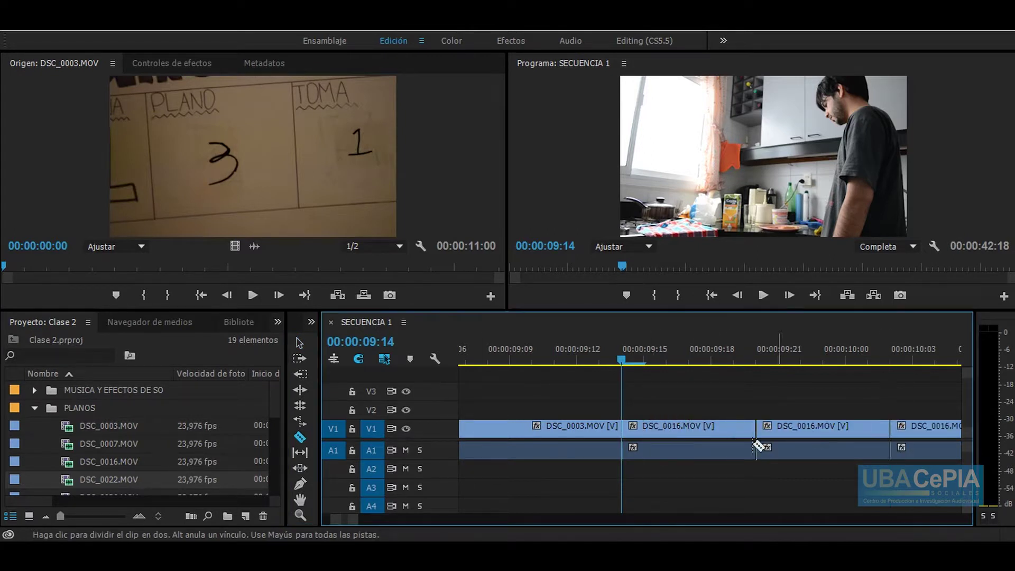
left_click(711, 426)
key("ctrl+z")
key("ctrl+z")
key("ctrl+z")
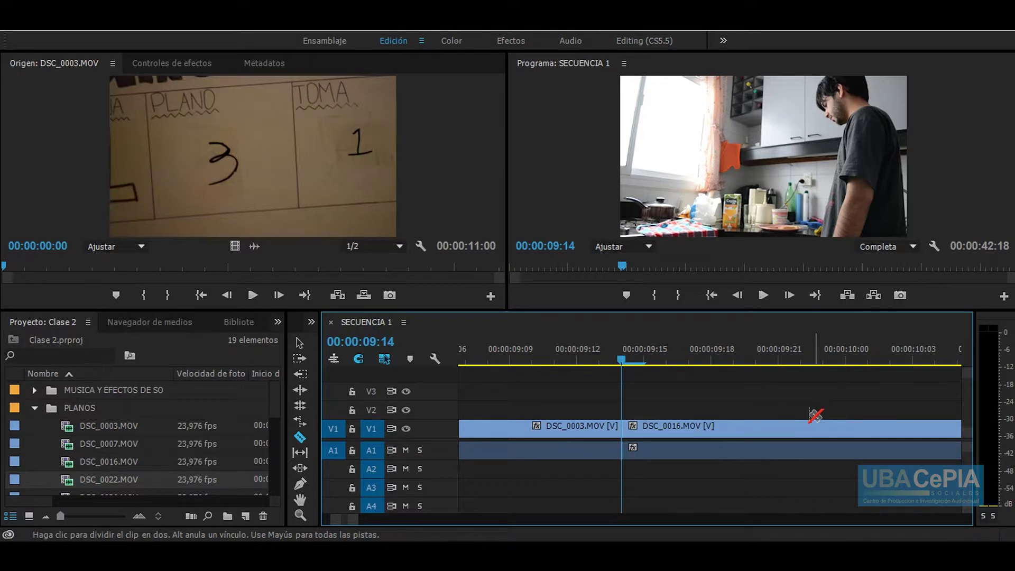
key("v")
left_click(299, 343)
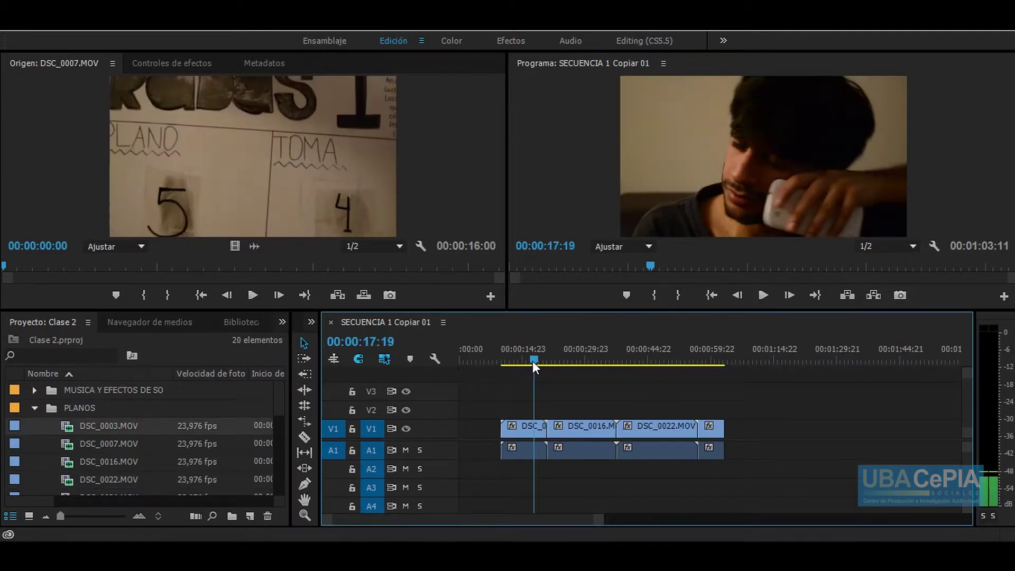
left_click_drag(531, 360, 535, 369)
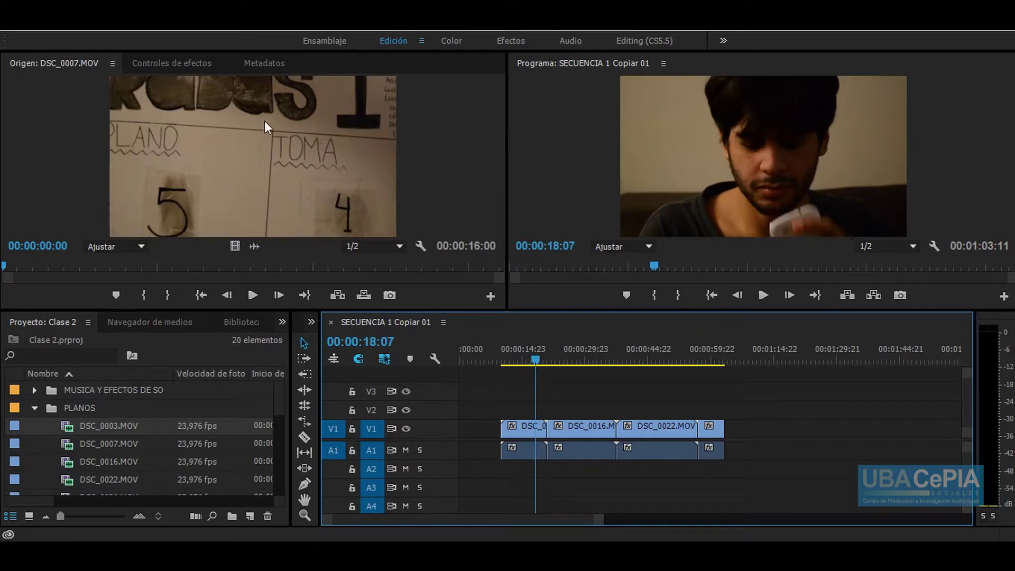
left_click_drag(531, 357, 576, 363)
key("i")
key("o")
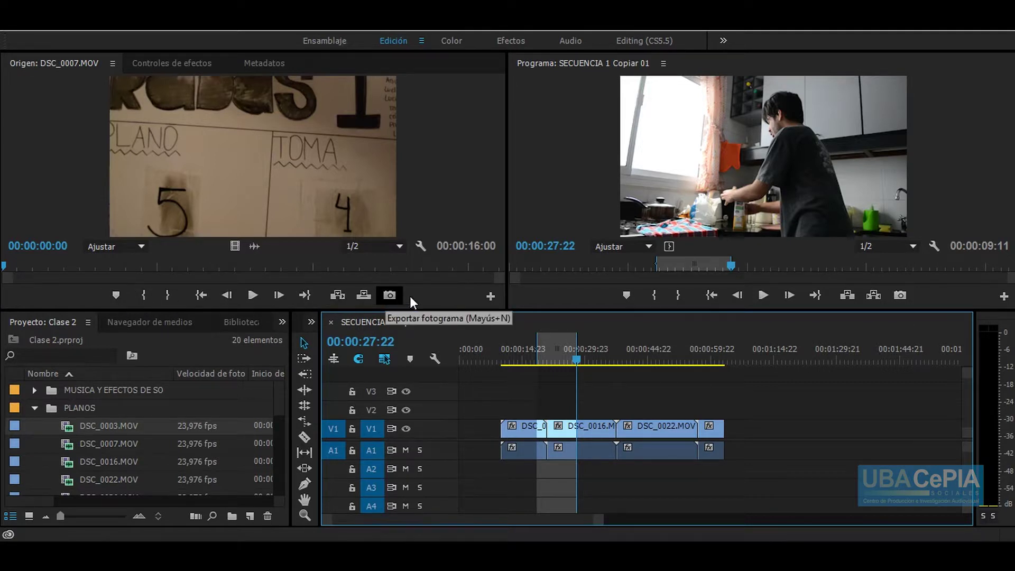
left_click(873, 297)
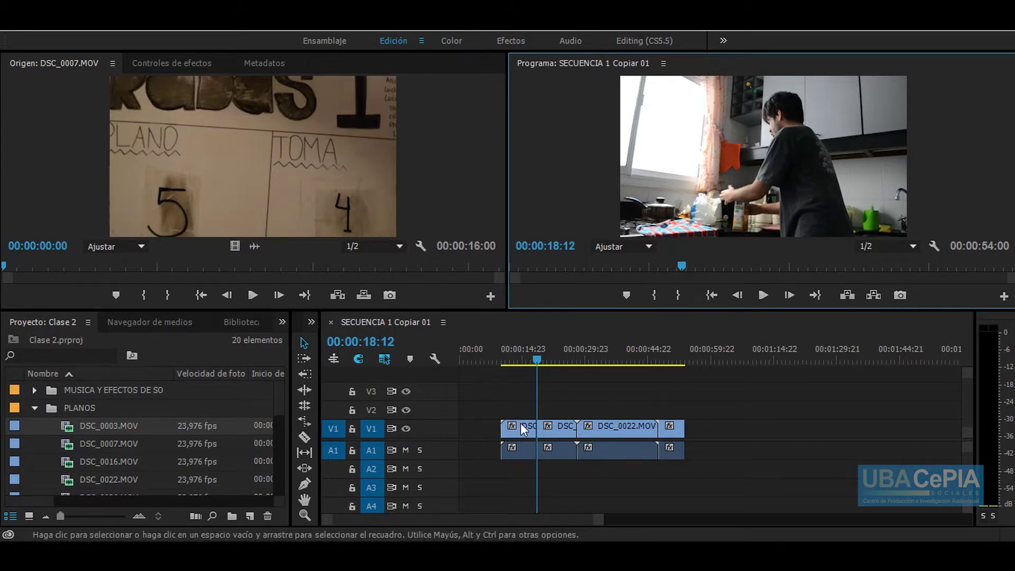
key("ctrl+z")
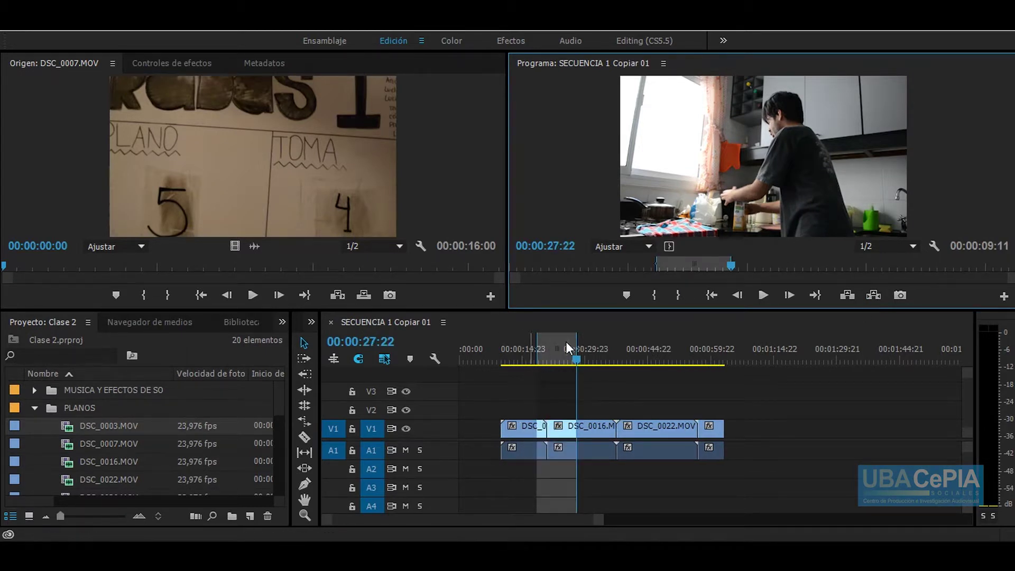
left_click(877, 300)
mouse_move(537, 361)
left_mouse_down()
mouse_move(526, 362)
mouse_move(542, 362)
left_mouse_up()
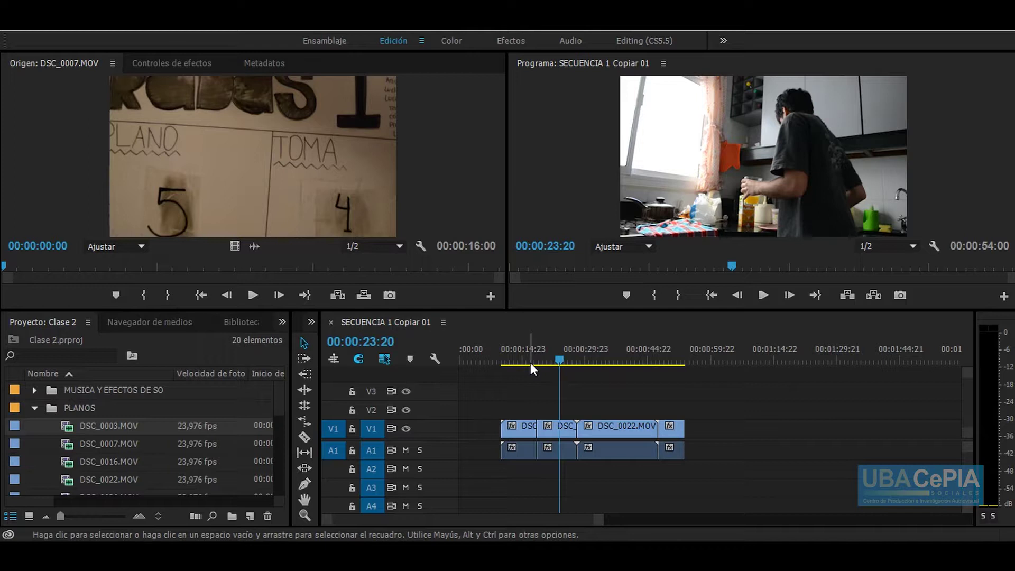
left_click_drag(531, 363, 535, 363)
key("ctrl+shift+v")
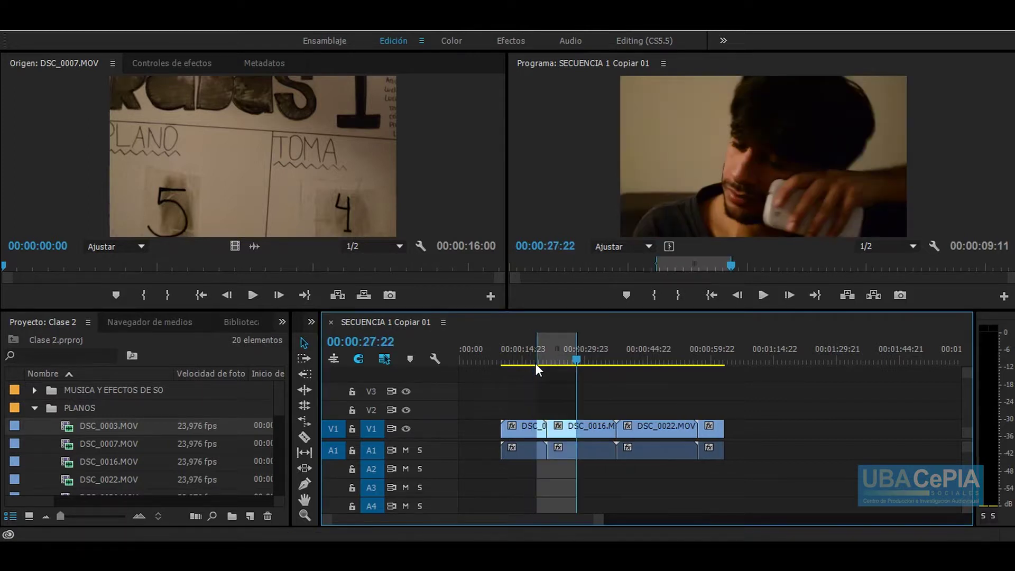
left_click(844, 295)
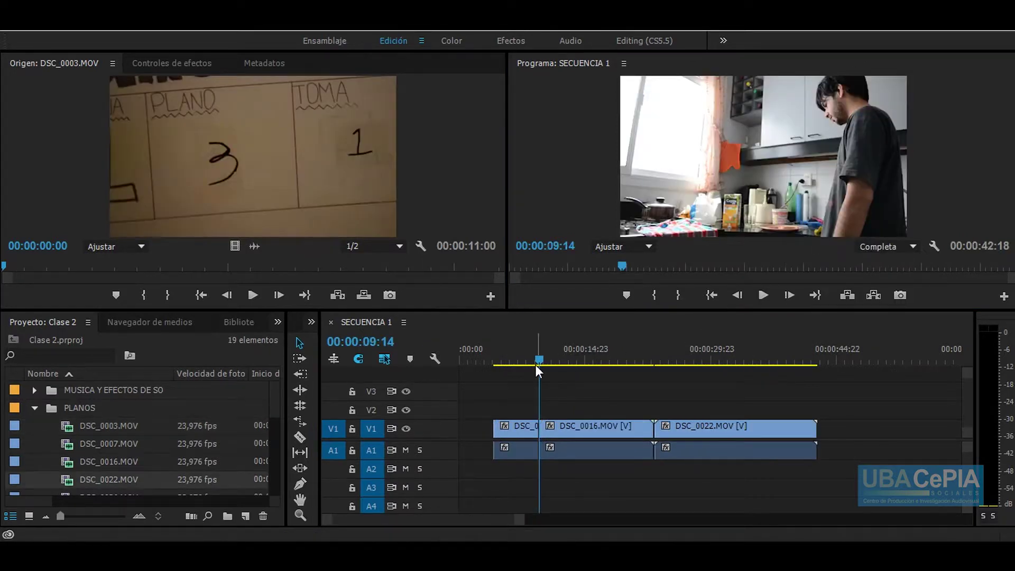
Park the playhead at 00:00:07:03 and shift DSC_0003, DSC_0016 and DSC_0022 left.
left_click(519, 359)
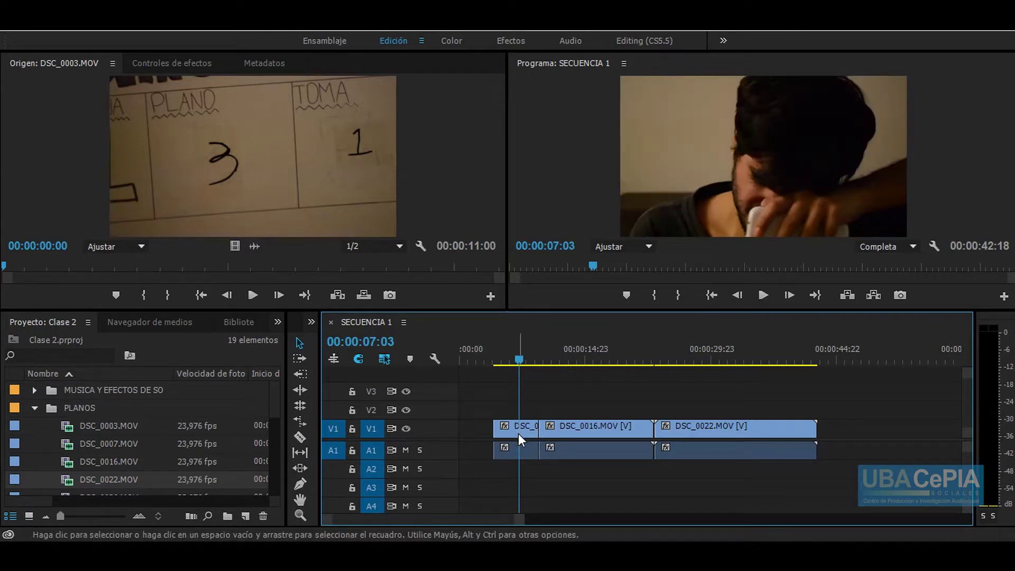
left_click_drag(521, 432, 501, 433)
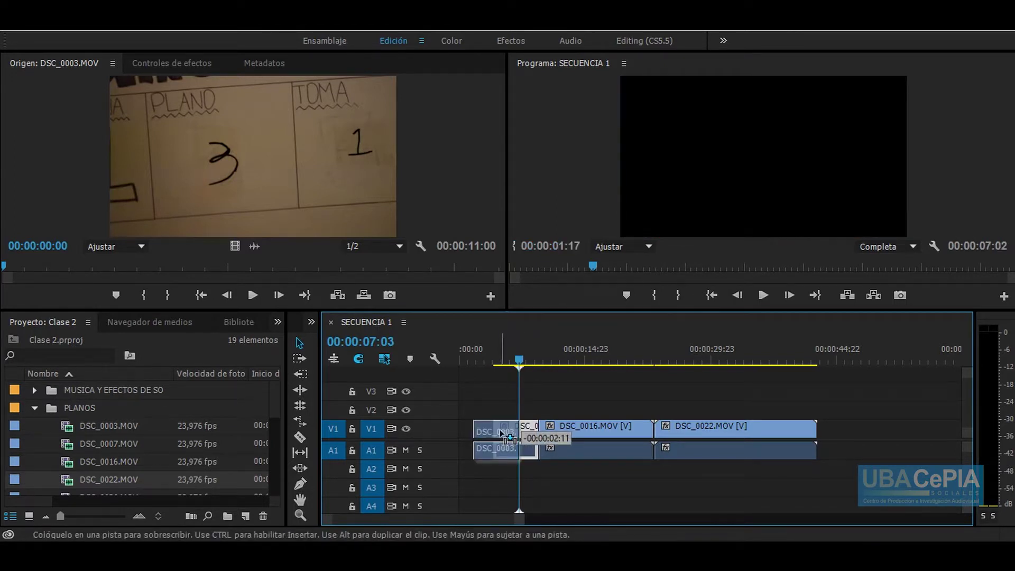
left_click_drag(574, 434, 555, 434)
left_click_drag(687, 426, 661, 430)
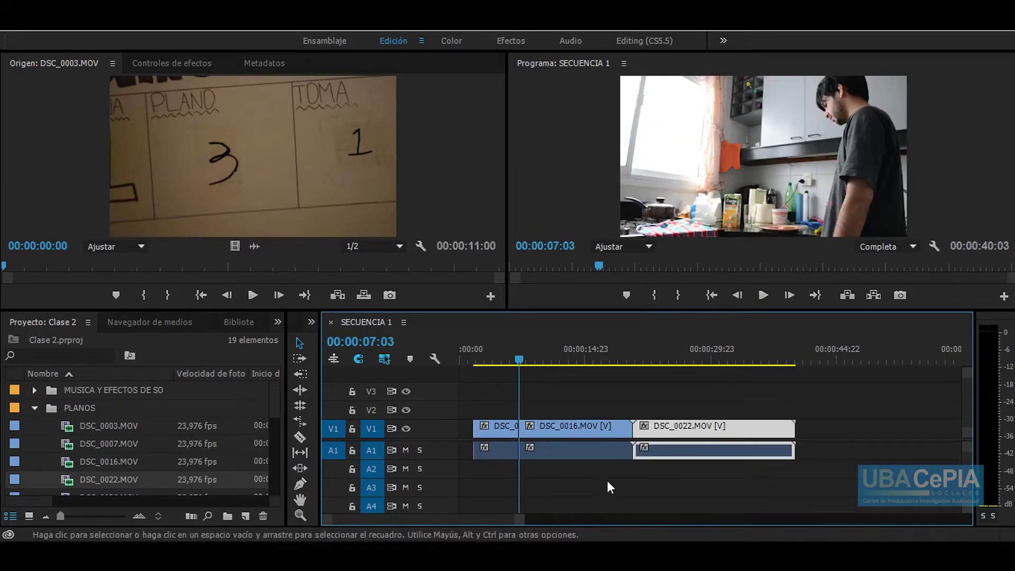
left_click(852, 445)
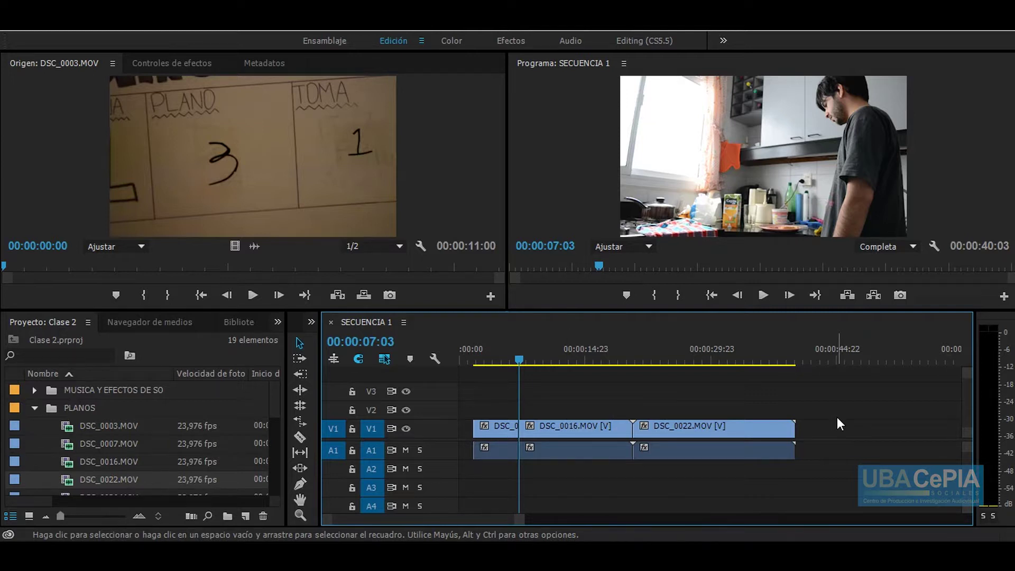
Marquee-select all clips, test dragging them, deselect, and zoom in with =.
key("minus")
key("minus")
key("equal")
key("minus")
mouse_move(836, 410)
left_mouse_down()
mouse_move(819, 465)
mouse_move(487, 486)
left_mouse_up()
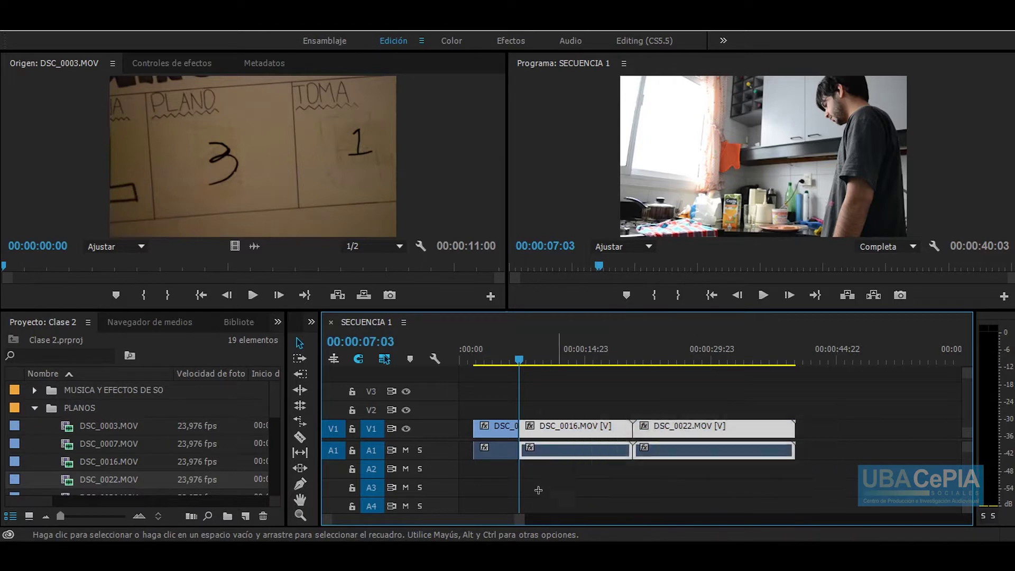
left_click(843, 443)
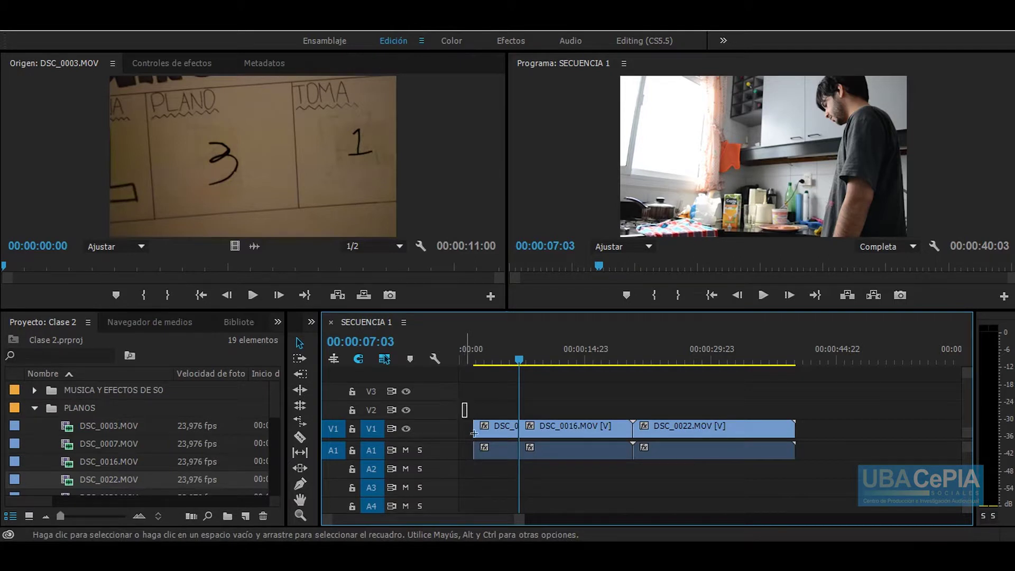
left_click_drag(461, 402, 797, 499)
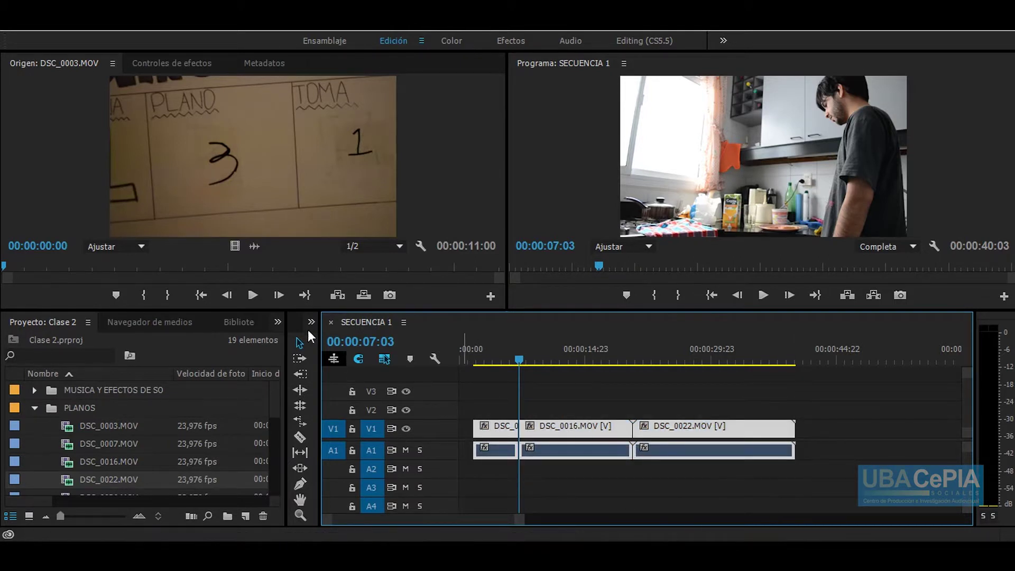
mouse_move(502, 432)
left_mouse_down()
mouse_move(706, 441)
mouse_move(498, 421)
left_mouse_up()
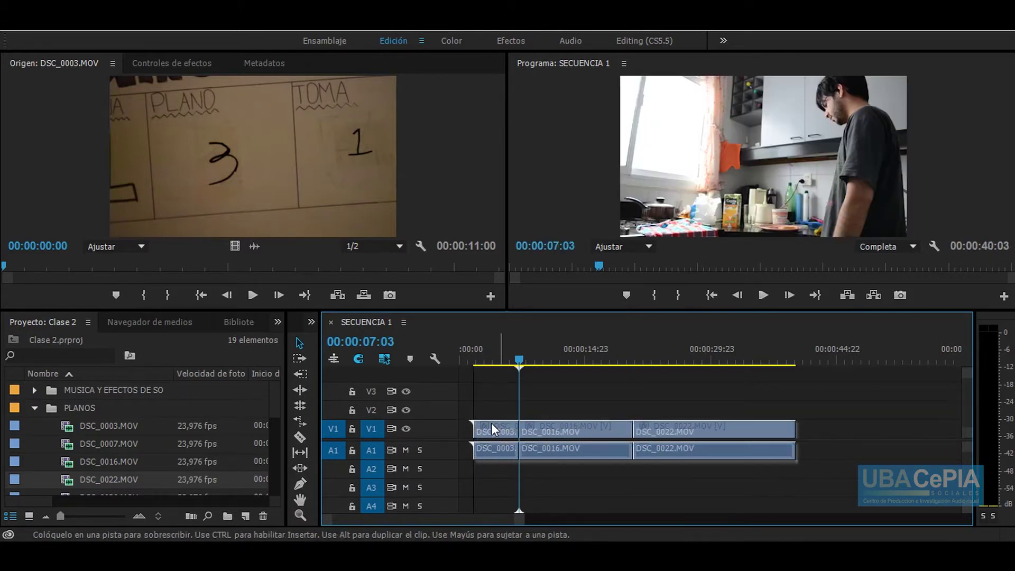
left_click(564, 394)
key("=")
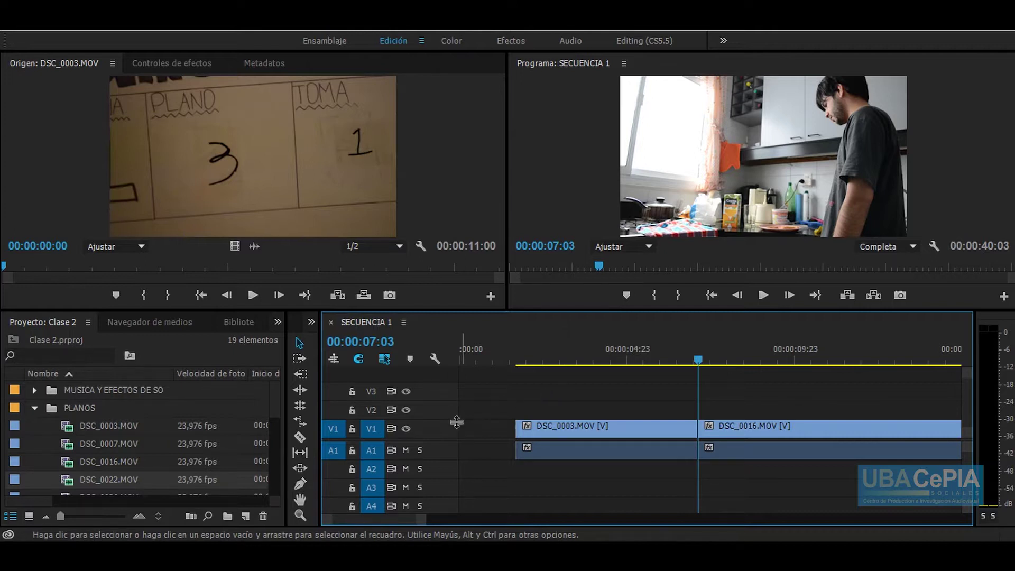
With Track Select Forward, push DSC_0016 and later clips right, opening a gap after DSC_0003.
left_click(302, 360)
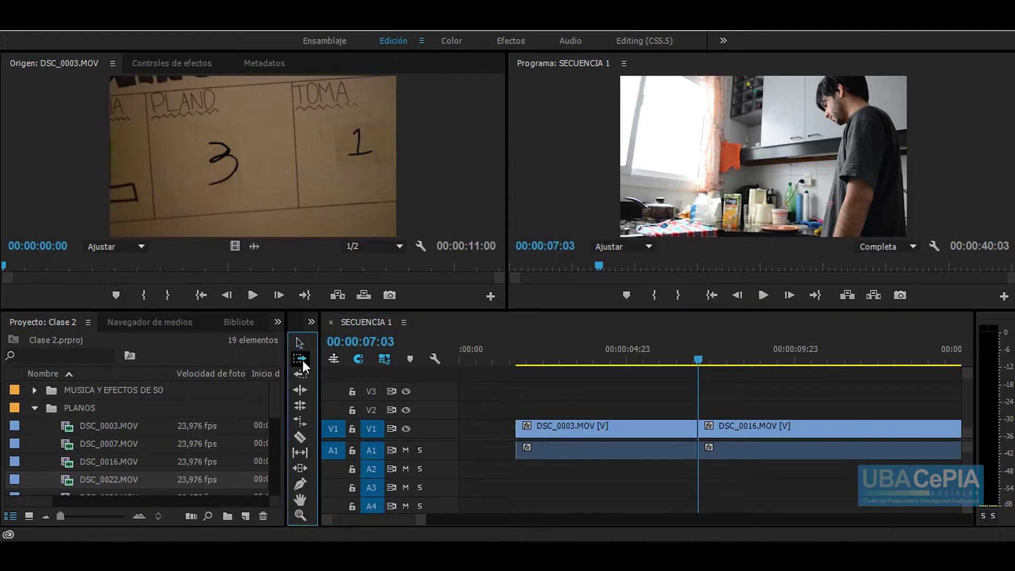
left_click(550, 440)
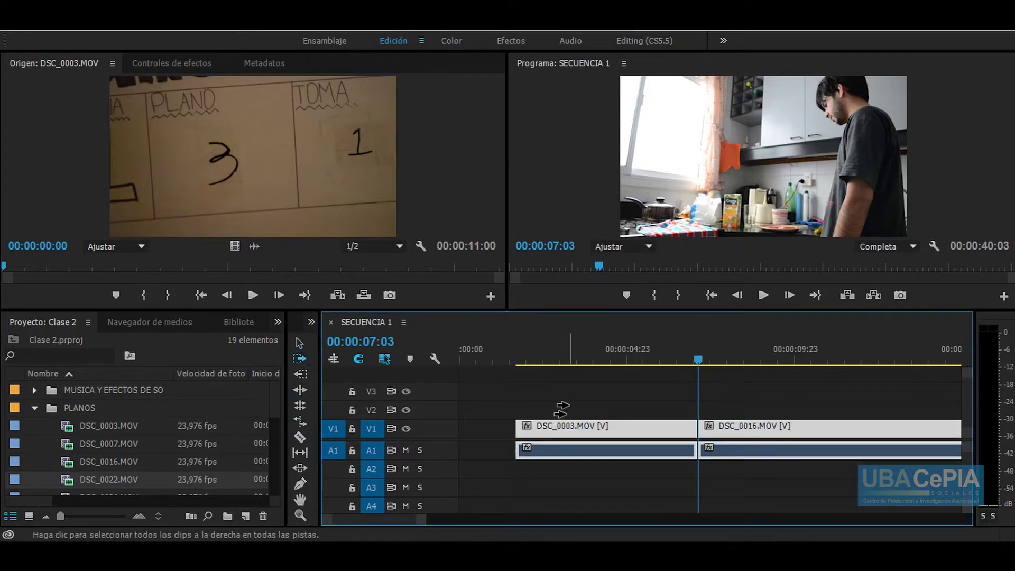
left_click(812, 502)
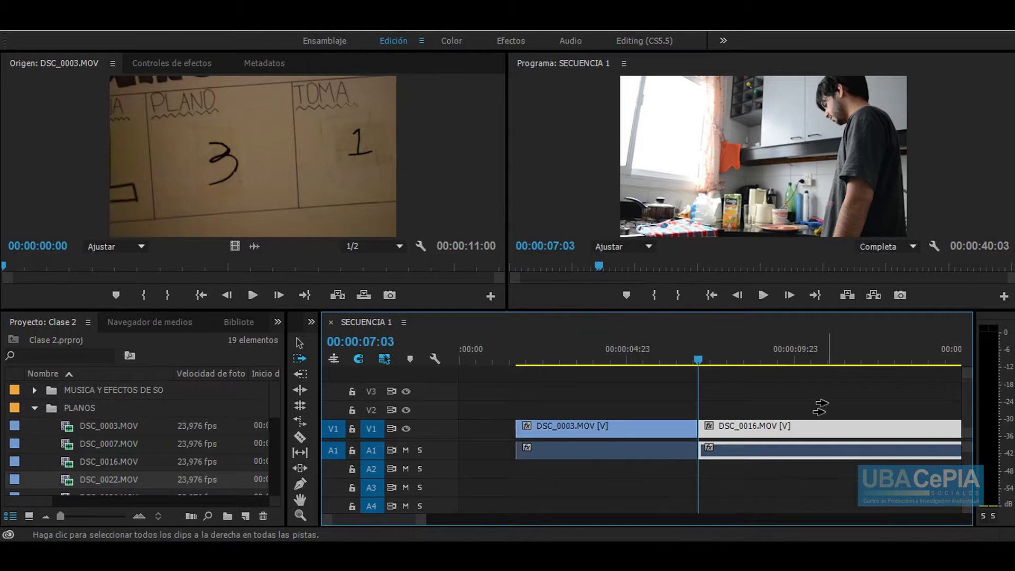
left_click(589, 440)
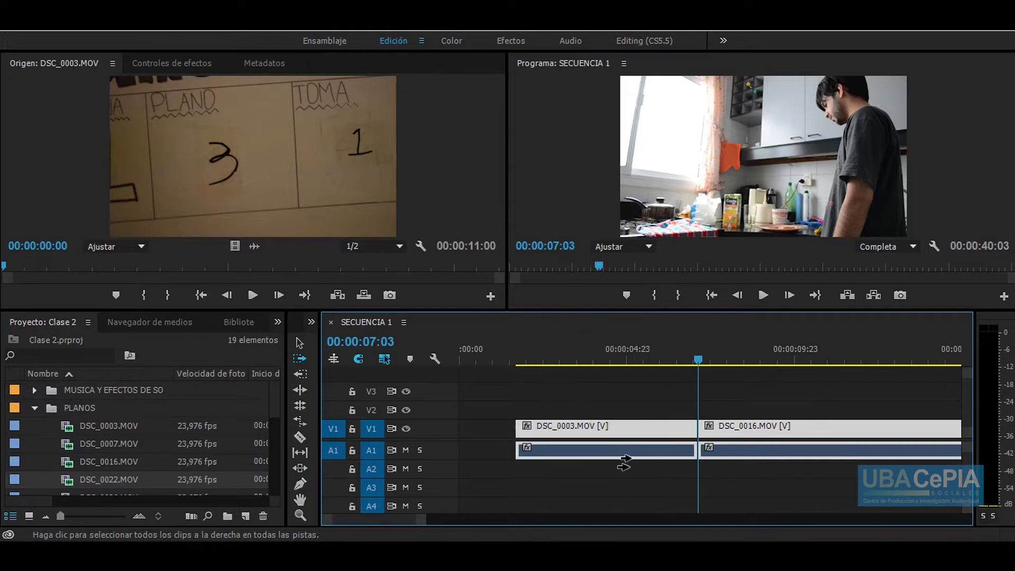
key("ctrl+shift+a")
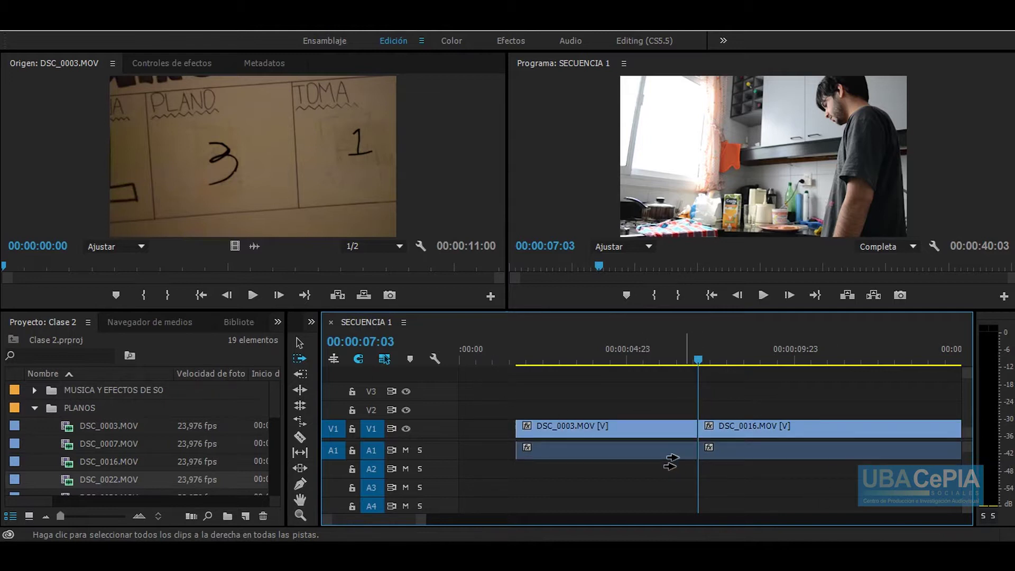
left_click(757, 442)
left_click_drag(740, 433, 875, 450)
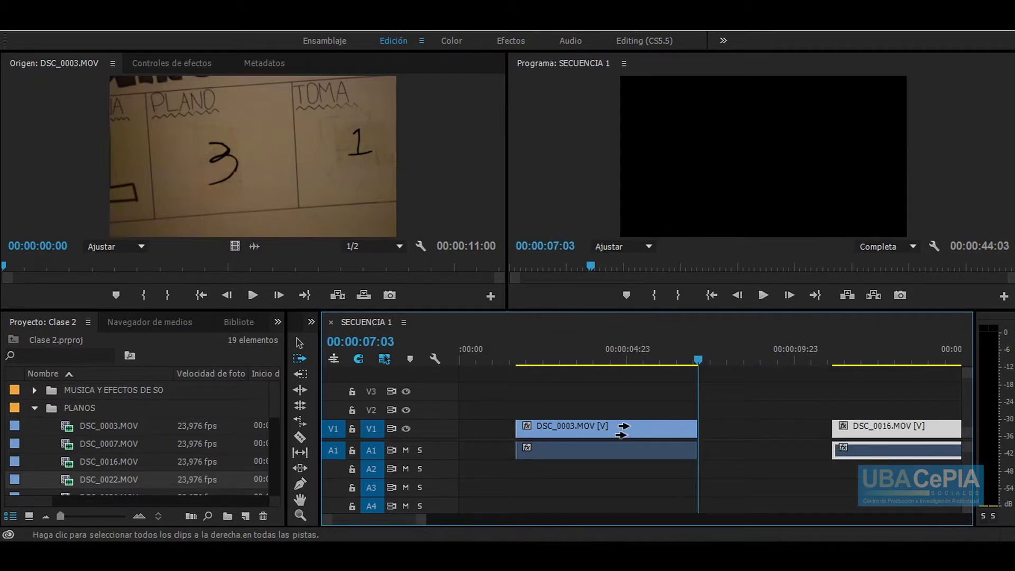
Drag DSC_0003 and DSC_0016 together, then return DSC_0003's audio to track A1.
left_click(584, 430)
mouse_move(584, 430)
left_mouse_down()
mouse_move(552, 435)
mouse_move(576, 439)
mouse_move(587, 404)
left_mouse_up()
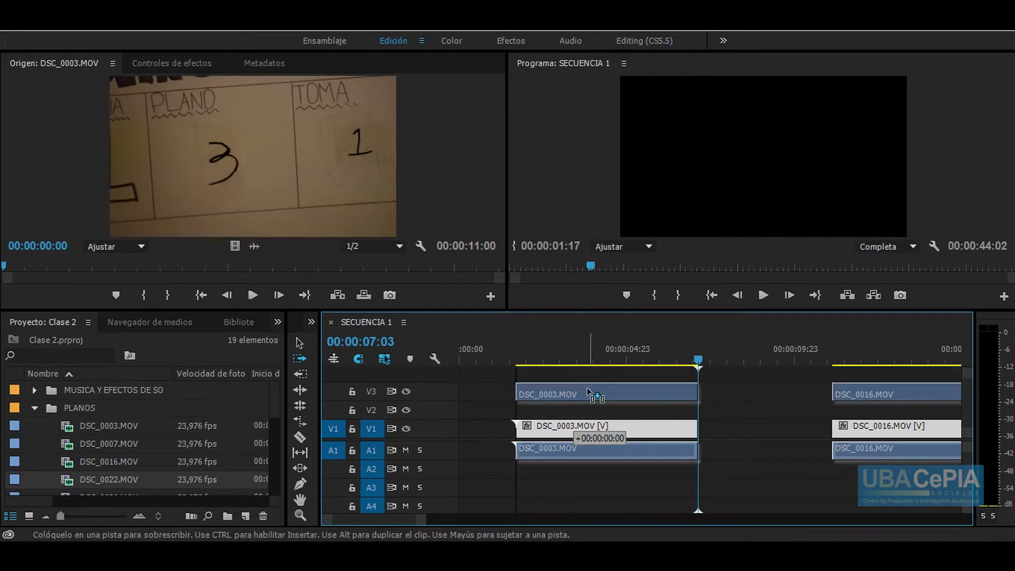
mouse_move(586, 405)
left_mouse_down()
mouse_move(573, 509)
mouse_move(566, 405)
left_mouse_up()
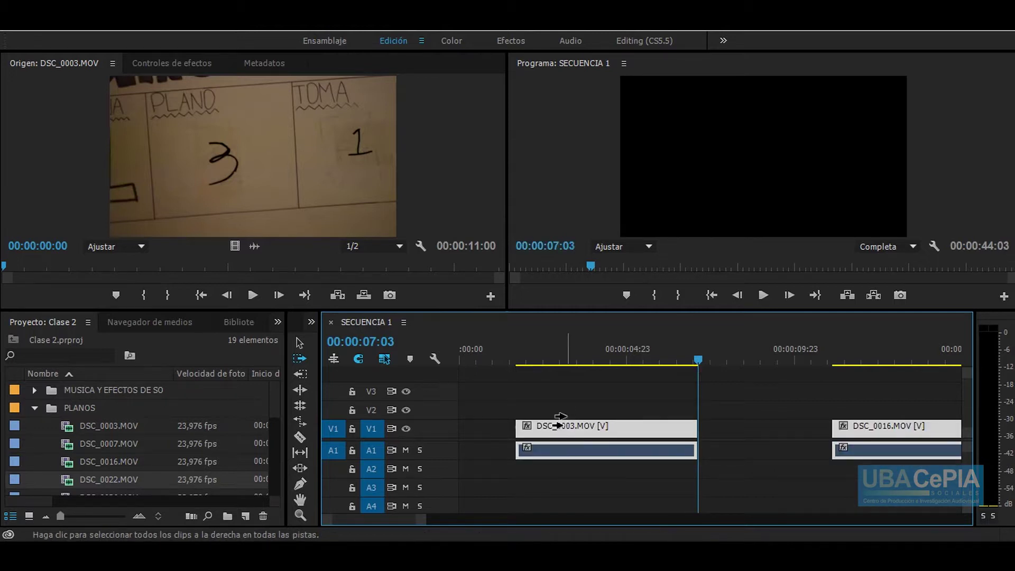
mouse_move(567, 404)
left_mouse_down()
mouse_move(555, 392)
mouse_move(554, 428)
left_mouse_up()
left_click_drag(539, 489, 549, 446)
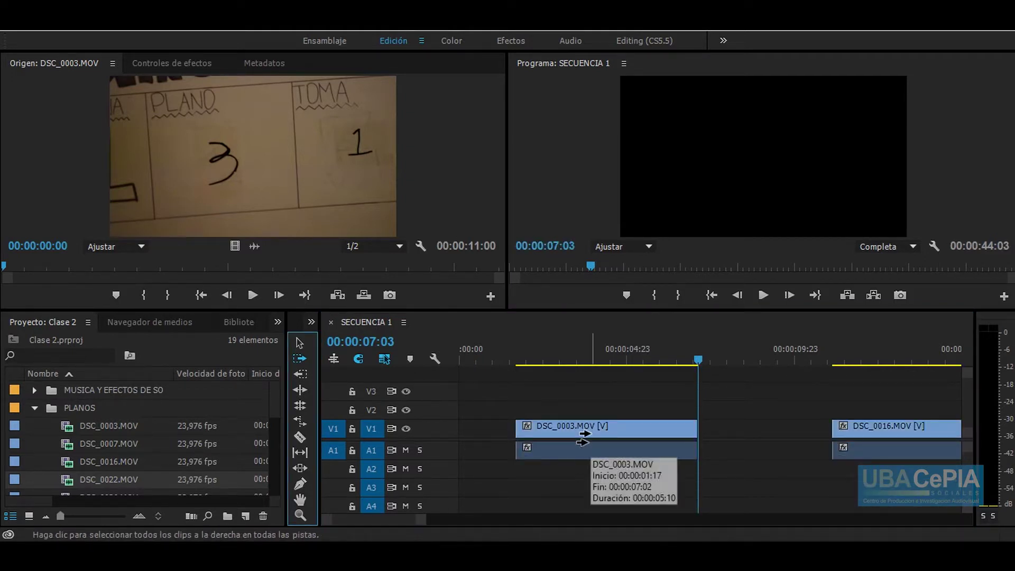
With Track Select Backward, zoom out and add a second DSC_0022 clip at the sequence end.
left_click(300, 376)
left_click(535, 429)
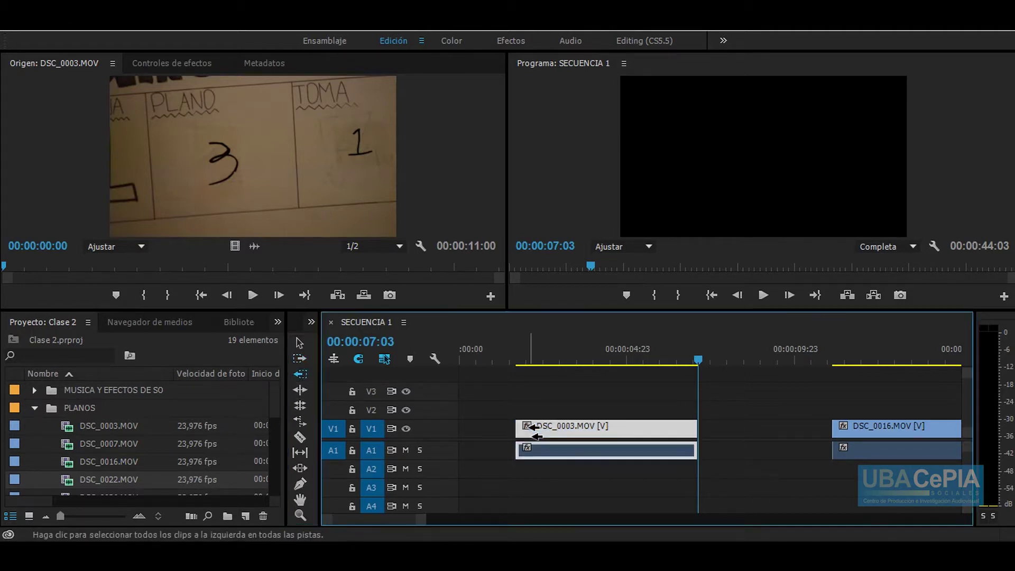
left_click_drag(536, 428, 536, 446)
key("minus")
key("minus")
left_click(718, 431)
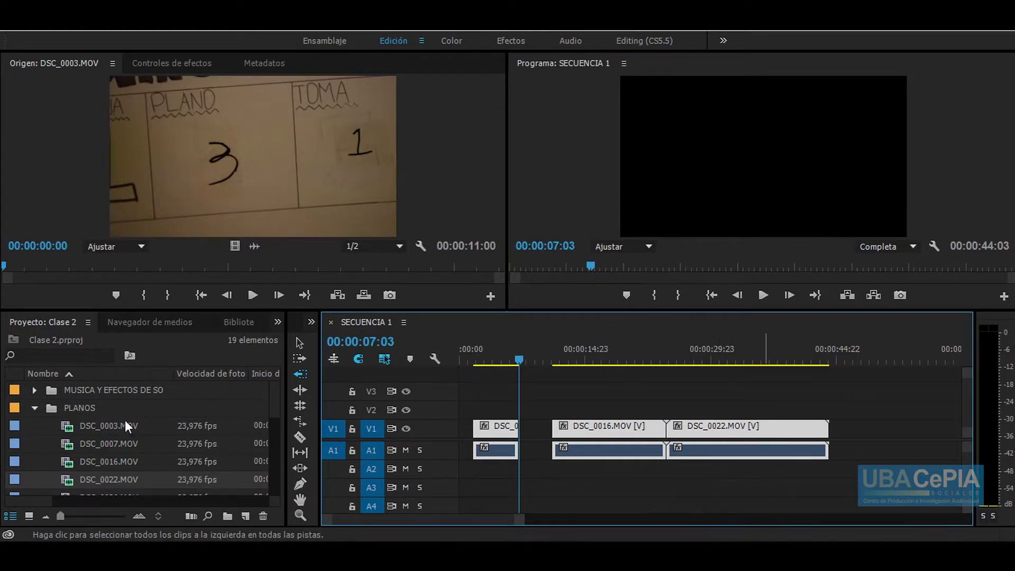
left_click_drag(68, 475, 852, 428)
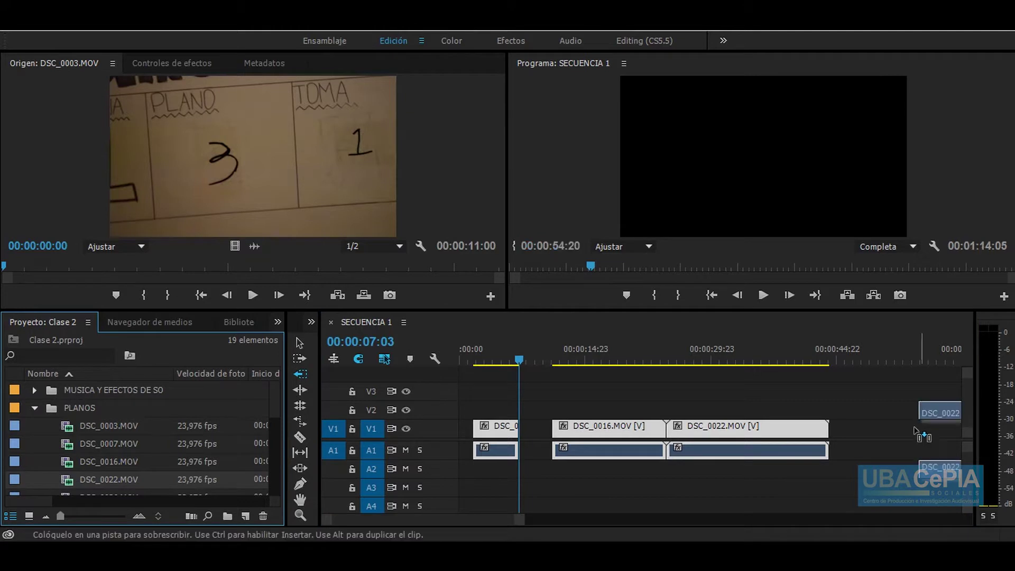
Shift DSC_0003 and DSC_0016 earlier, leaving gaps between the clips.
left_click(556, 400)
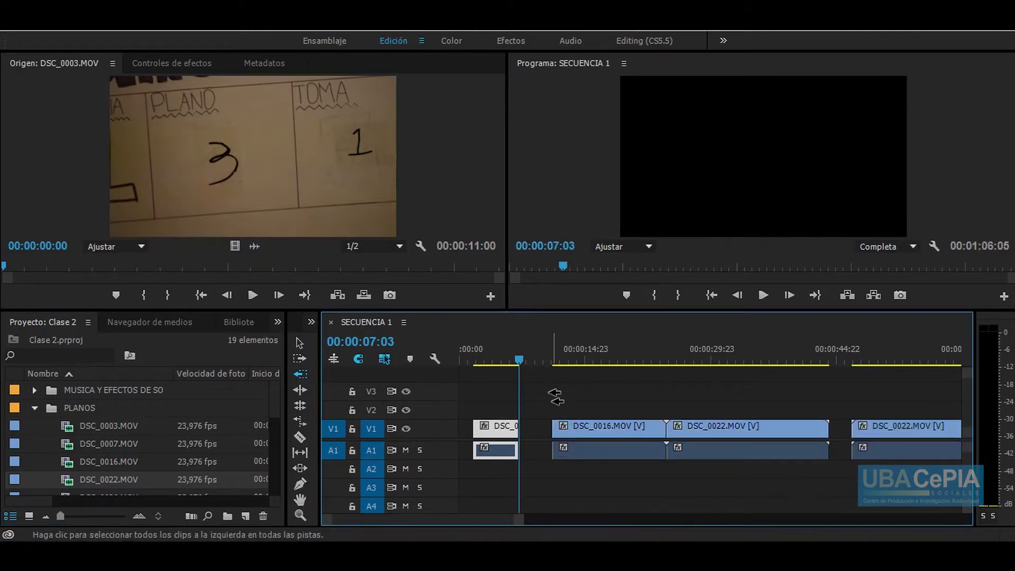
left_click(588, 448, "shift")
left_click_drag(578, 436, 563, 426)
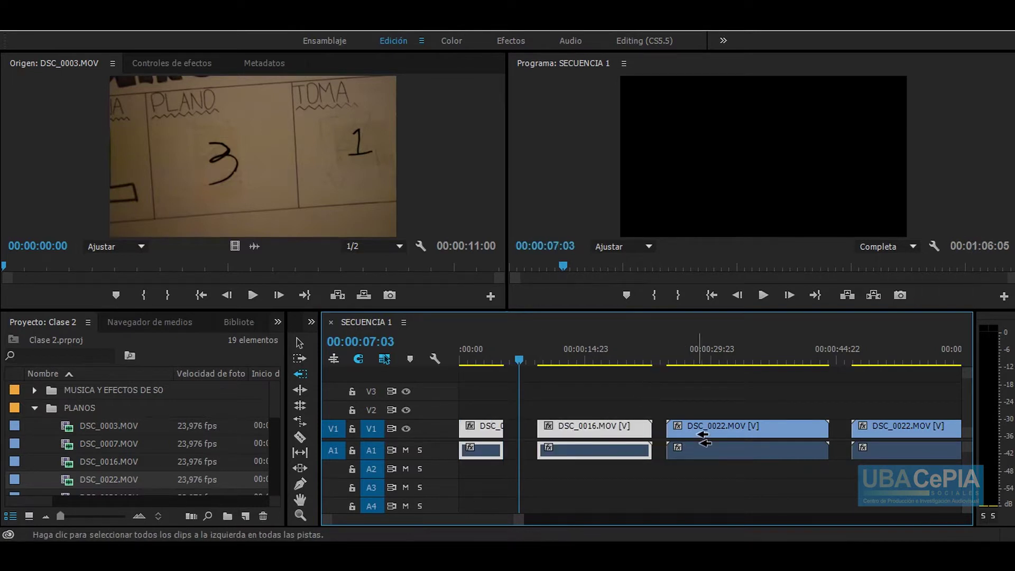
left_click(703, 450, "shift")
left_click(916, 432, "shift")
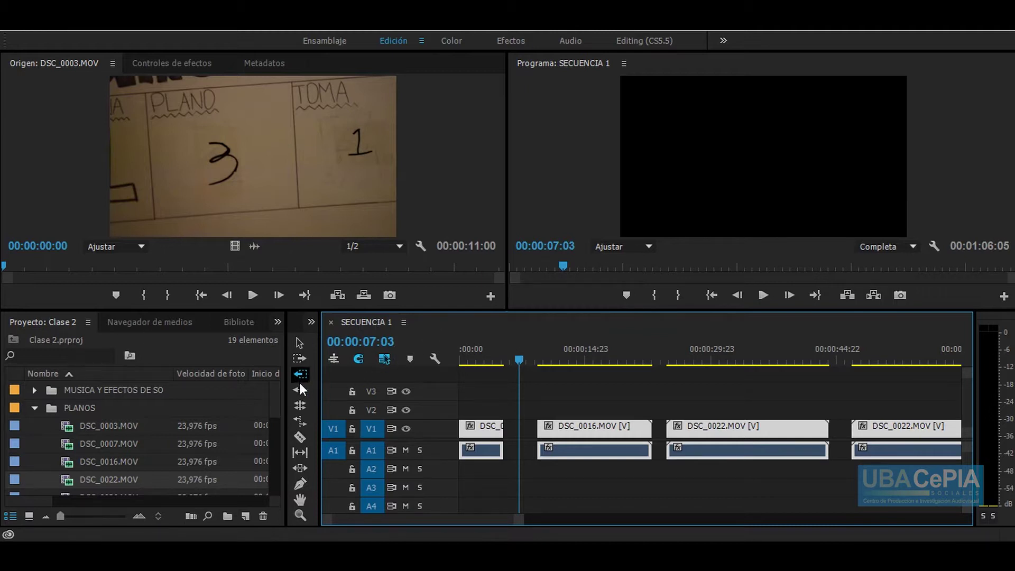
left_click(299, 345)
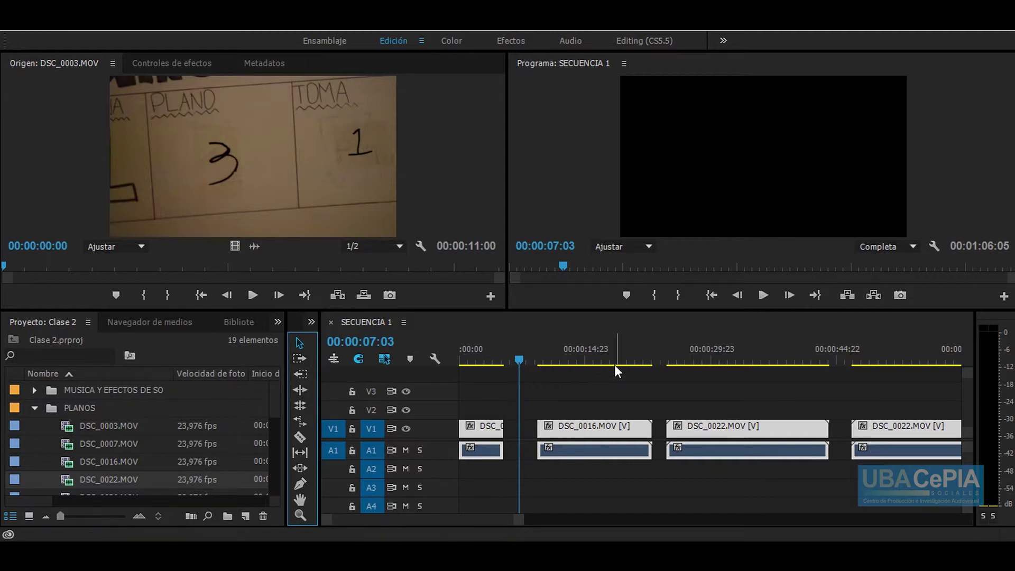
key("=")
key("=")
key("=")
key("=")
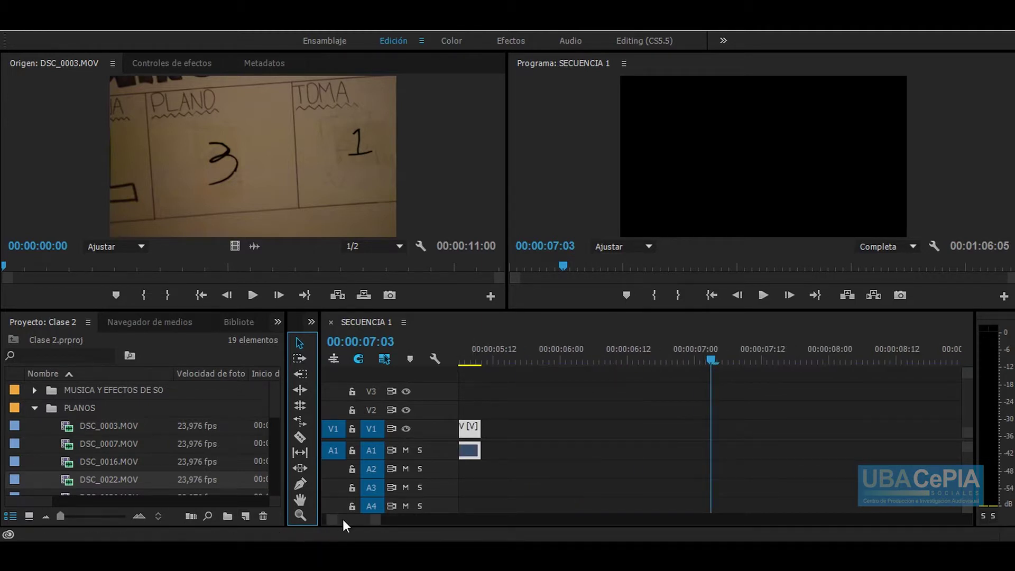
left_click_drag(342, 519, 325, 516)
left_click_drag(543, 359, 731, 363)
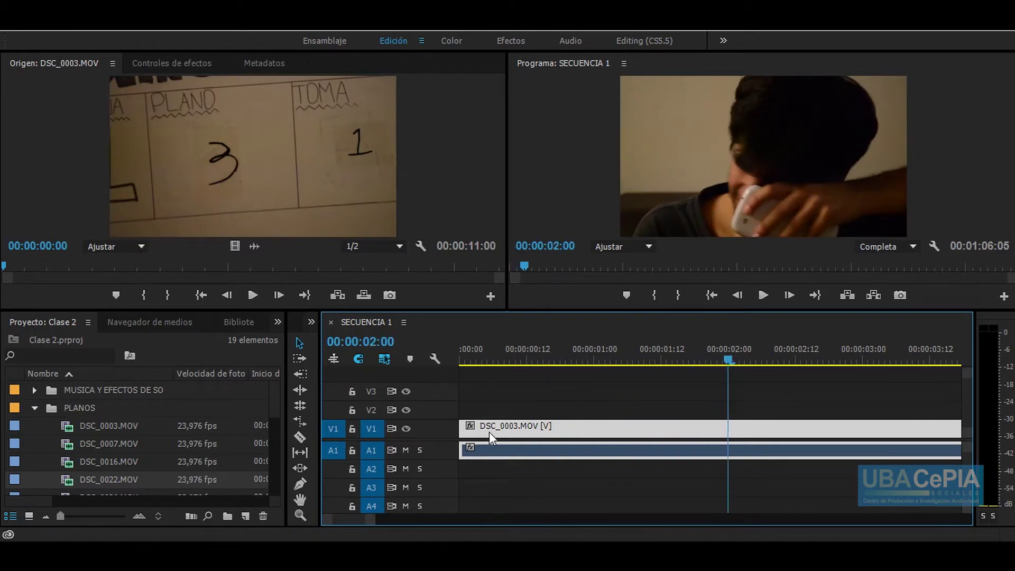
scroll(576, 430, "down", 1)
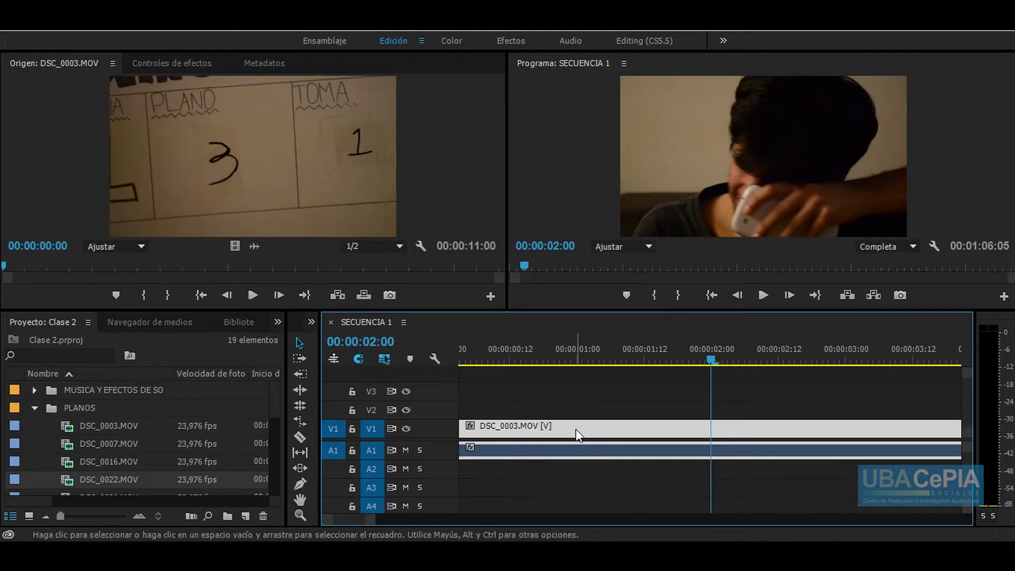
key("Delete")
key("minus")
key("minus")
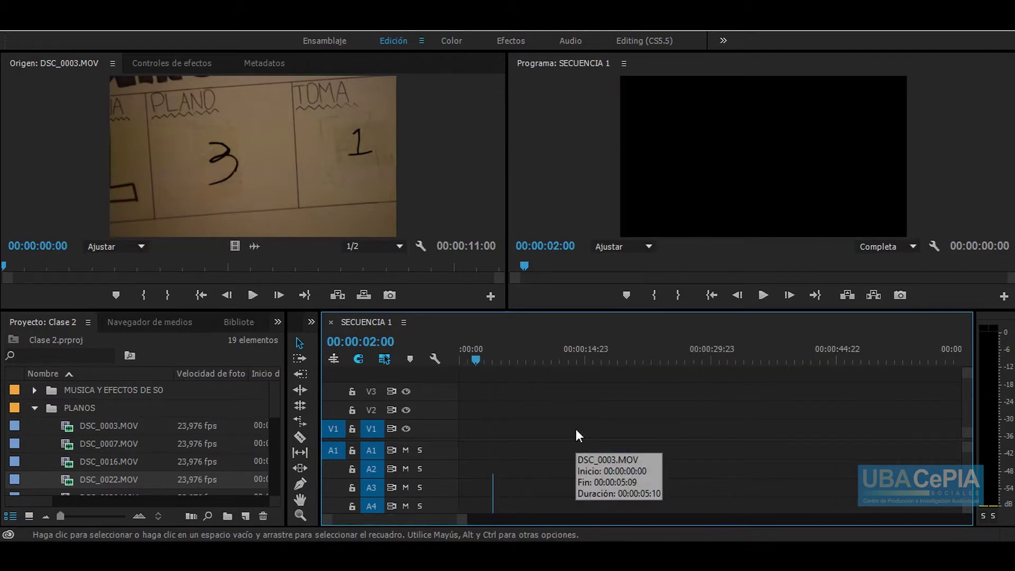
key("minus")
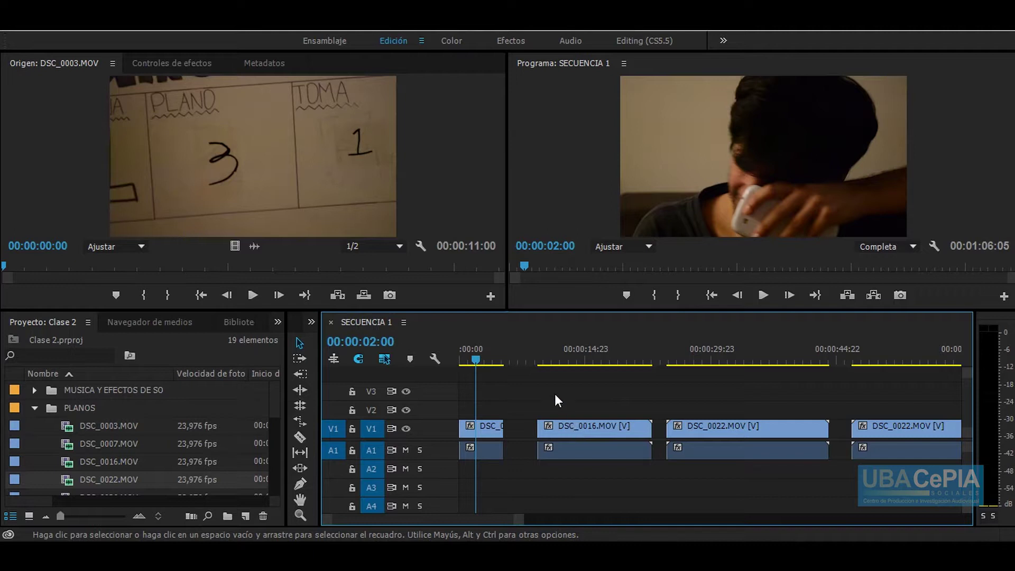
Ripple-delete the gaps after DSC_0003, after DSC_0016, and before the last DSC_0022.
right_click(526, 430)
left_click(563, 446)
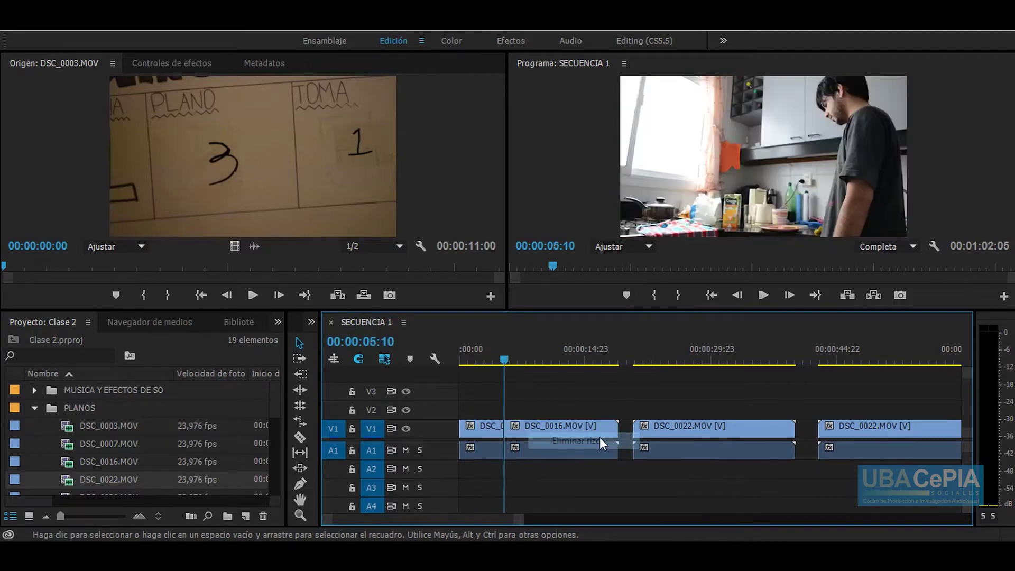
right_click(625, 433)
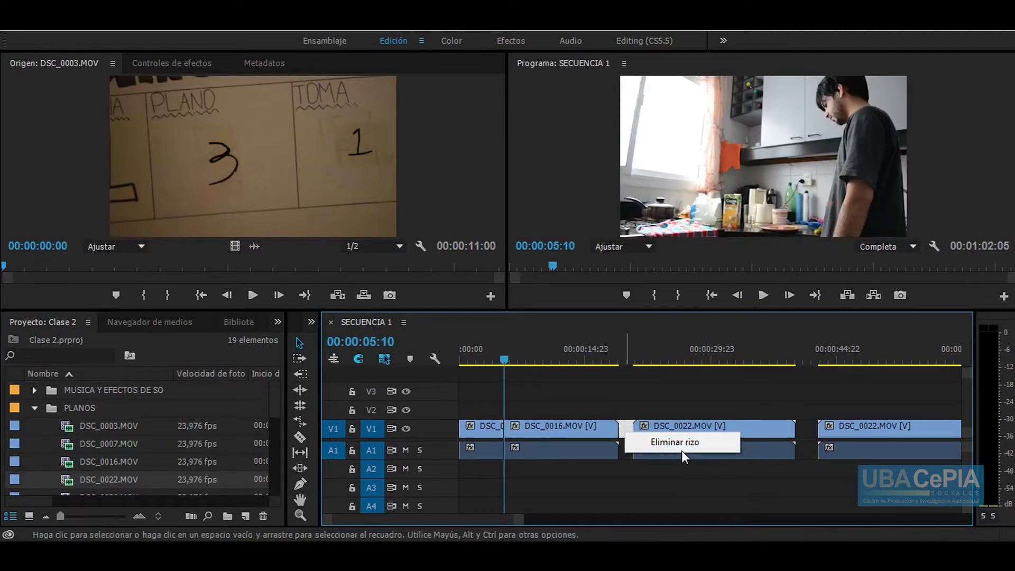
left_click(725, 442)
right_click(795, 426)
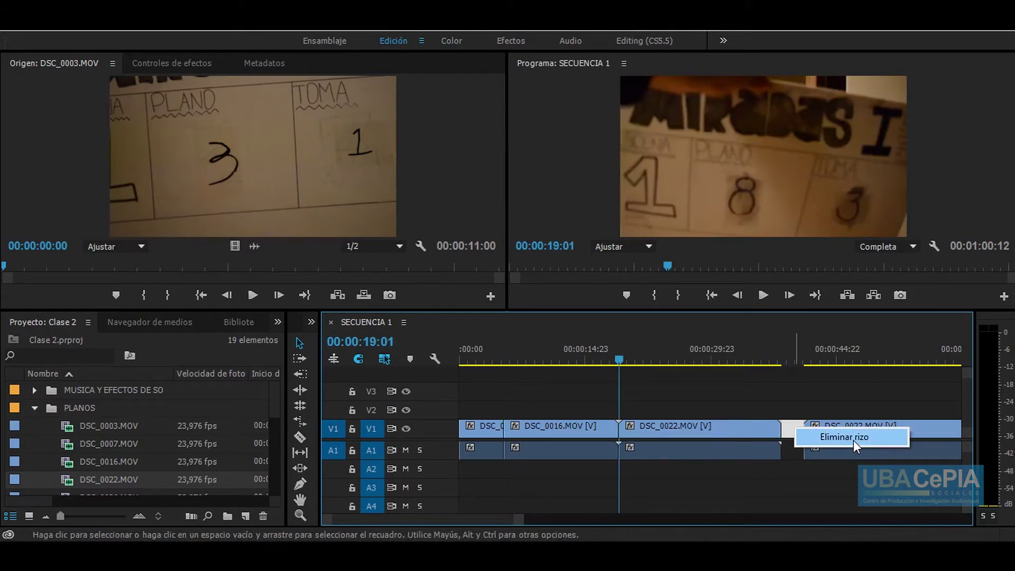
left_click(853, 440)
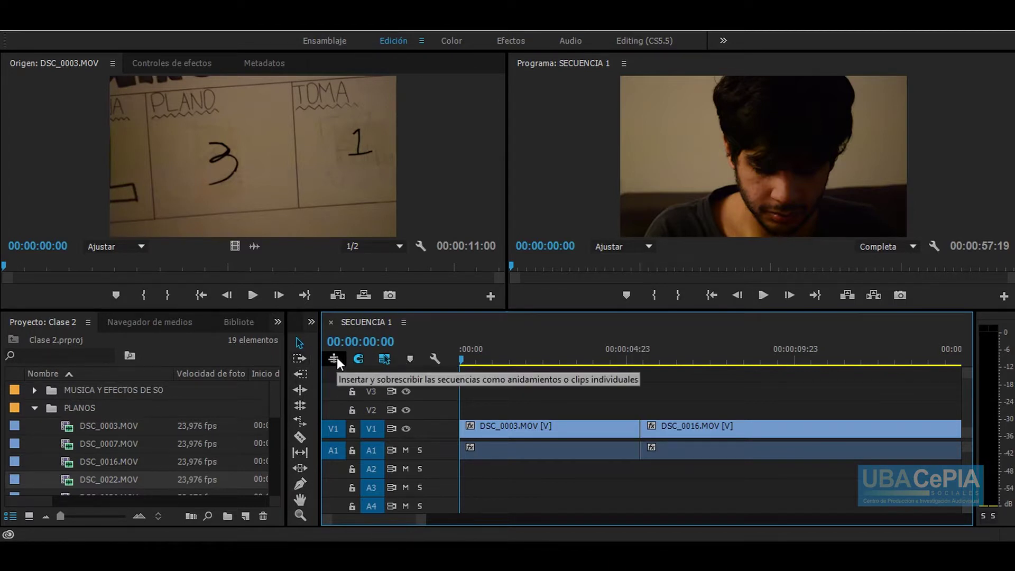
Using Track Select Forward and snapping, drag DSC_0016 flush against DSC_0003's end.
key("d")
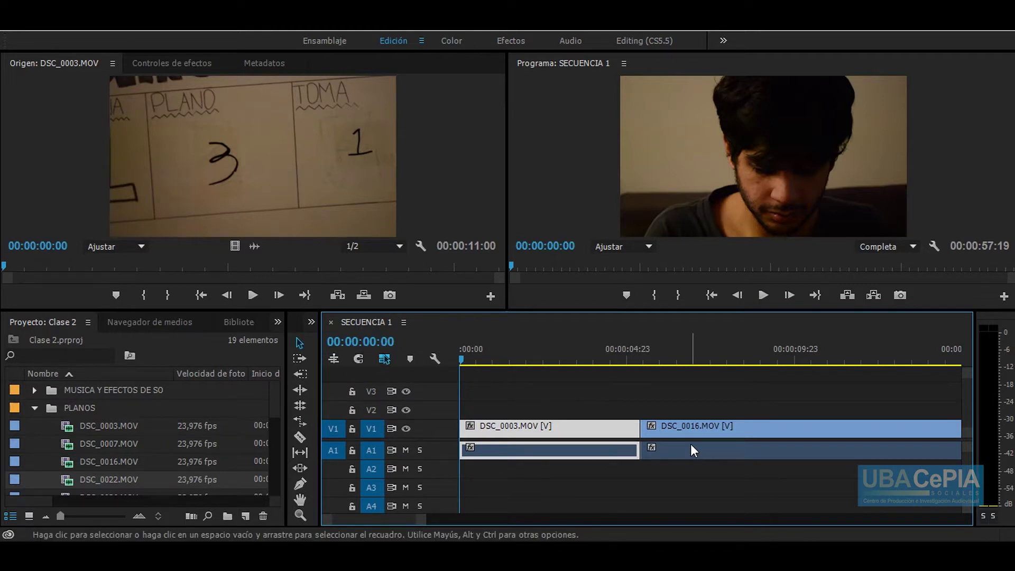
key("a")
left_click(736, 441)
mouse_move(735, 442)
left_mouse_down()
mouse_move(844, 441)
mouse_move(739, 424)
mouse_move(824, 434)
mouse_move(740, 449)
mouse_move(771, 453)
mouse_move(739, 441)
left_mouse_up()
key("v")
left_click(701, 379)
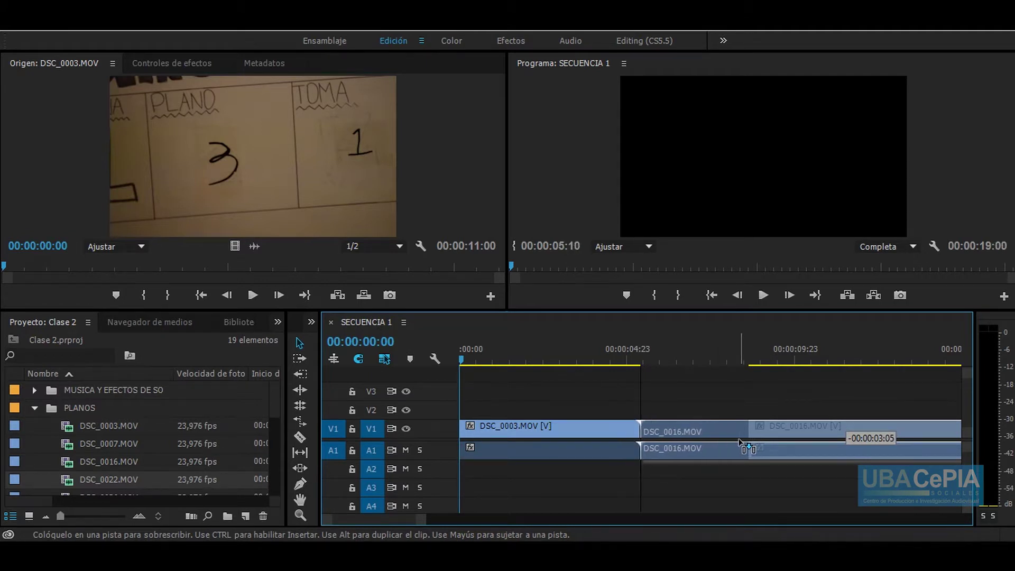
left_click_drag(739, 441, 685, 435)
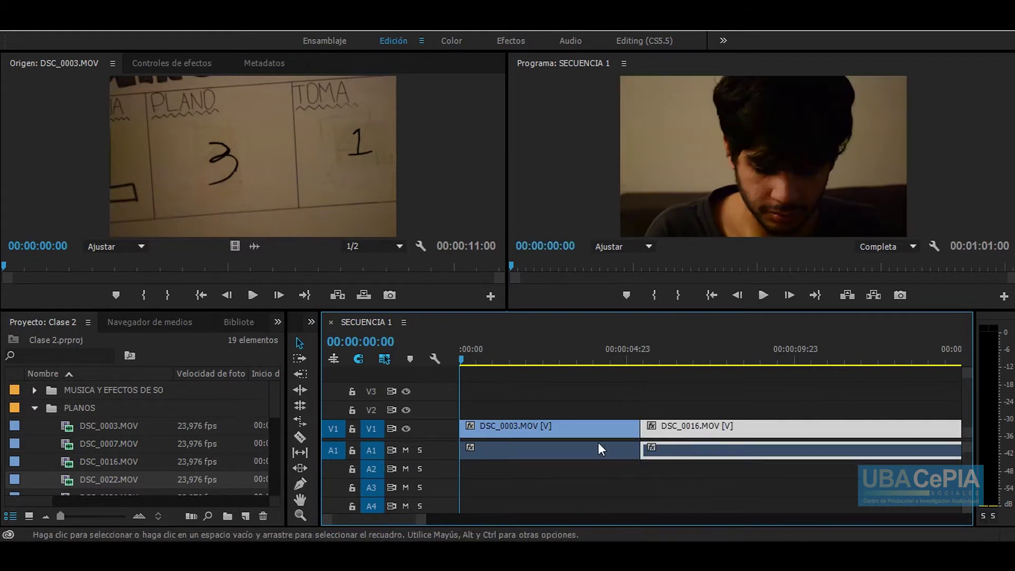
Disable snapping, drop DSC_0016 right after DSC_0003 on V1/A1, and enable linked selection.
left_click(357, 358)
left_click_drag(677, 432, 723, 438)
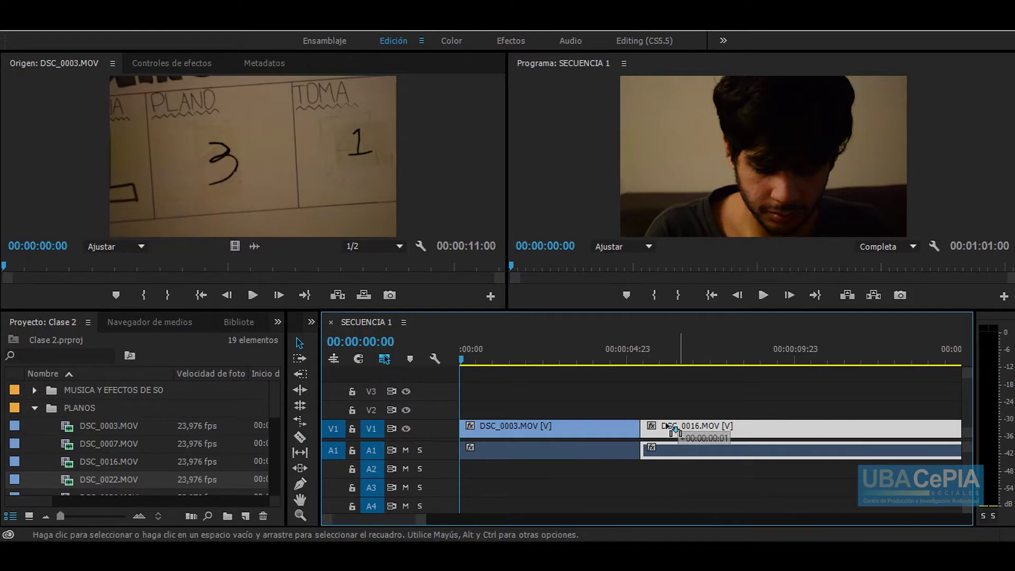
mouse_move(669, 440)
left_mouse_down()
mouse_move(671, 457)
mouse_move(682, 458)
left_mouse_up()
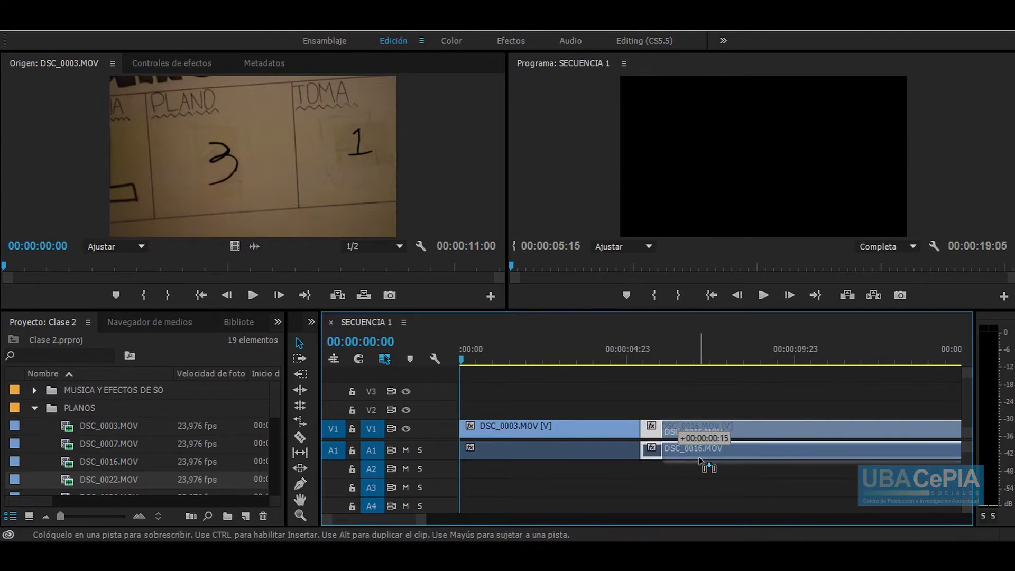
left_click_drag(682, 459, 674, 429)
left_click(381, 358)
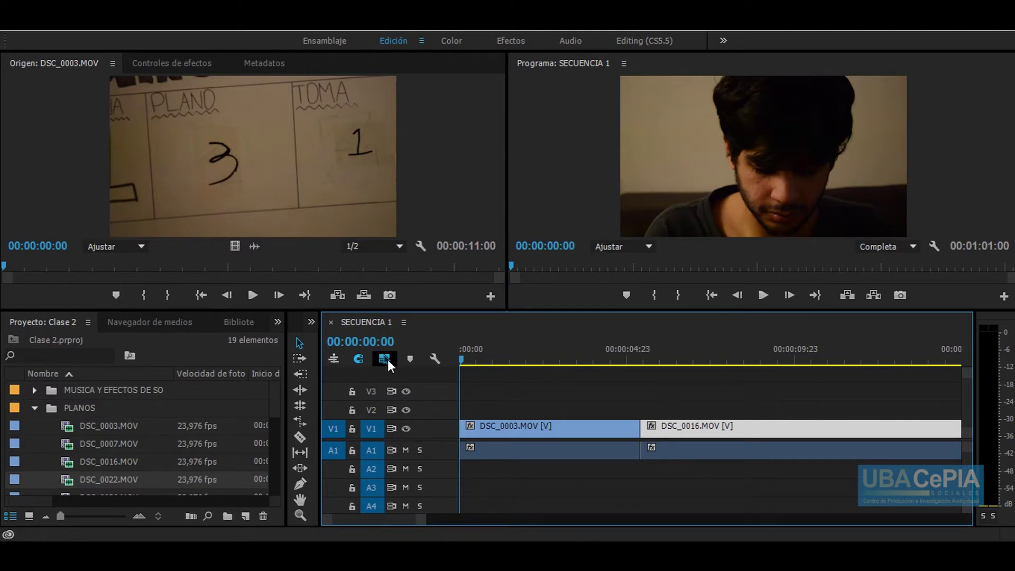
Select the DSC_0016 and DSC_0003 clips on the timeline.
left_click(668, 453)
left_click(652, 497)
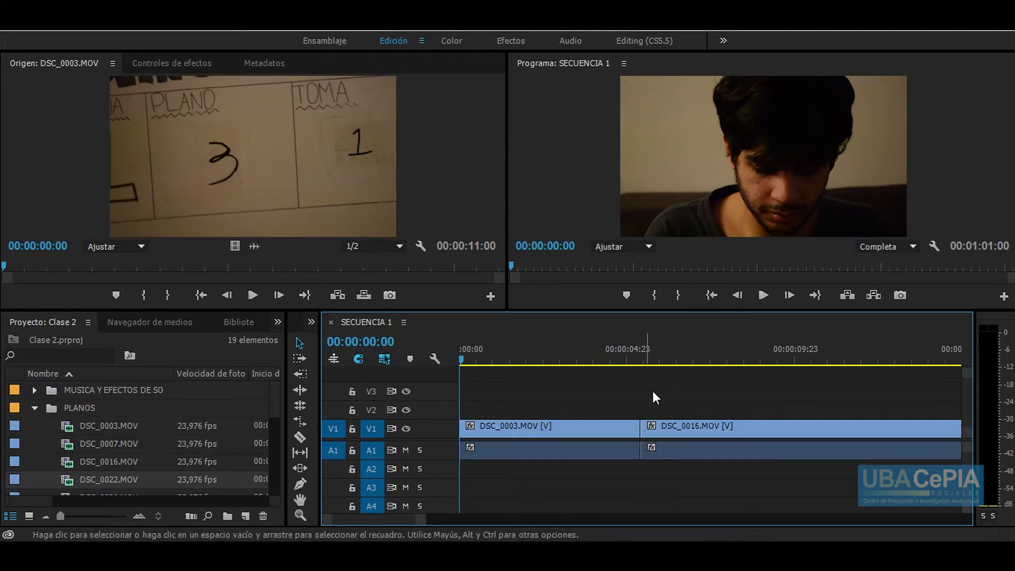
left_click(673, 423)
left_click(608, 436)
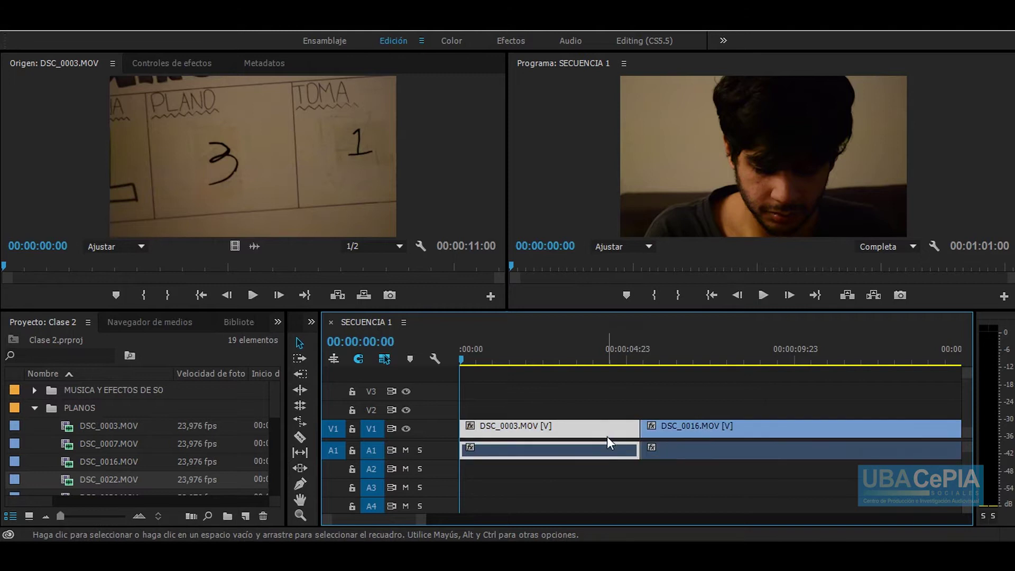
left_click(703, 429)
left_click(592, 433)
left_click(667, 426)
left_click(581, 431)
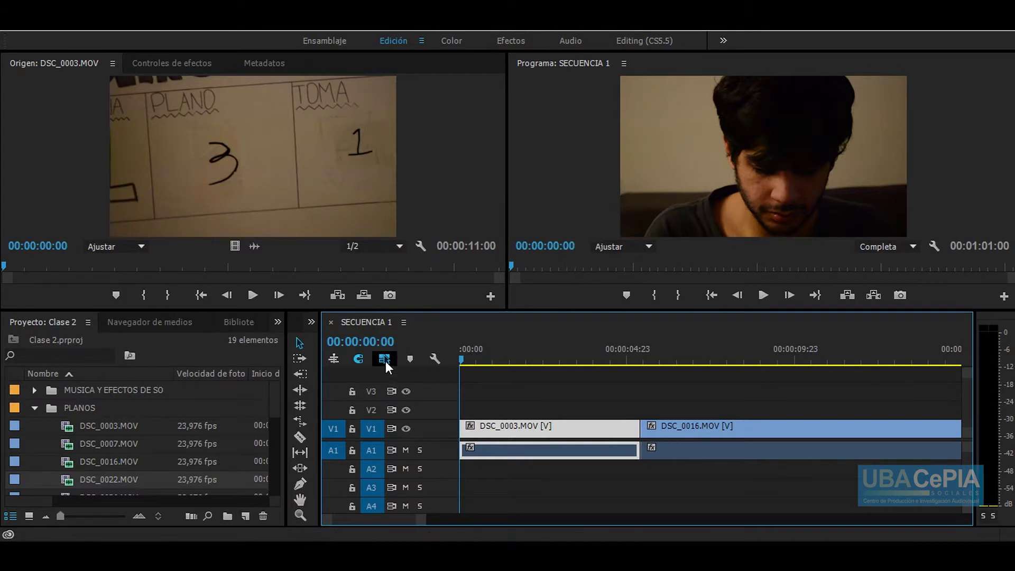
Unlink selection, shift DSC_0016's video later on V1 leaving a 1:14 offset, and expand Audio 1.
left_click(384, 358)
left_click(746, 426)
left_click(734, 398)
left_click(719, 429)
left_click_drag(719, 429, 773, 428)
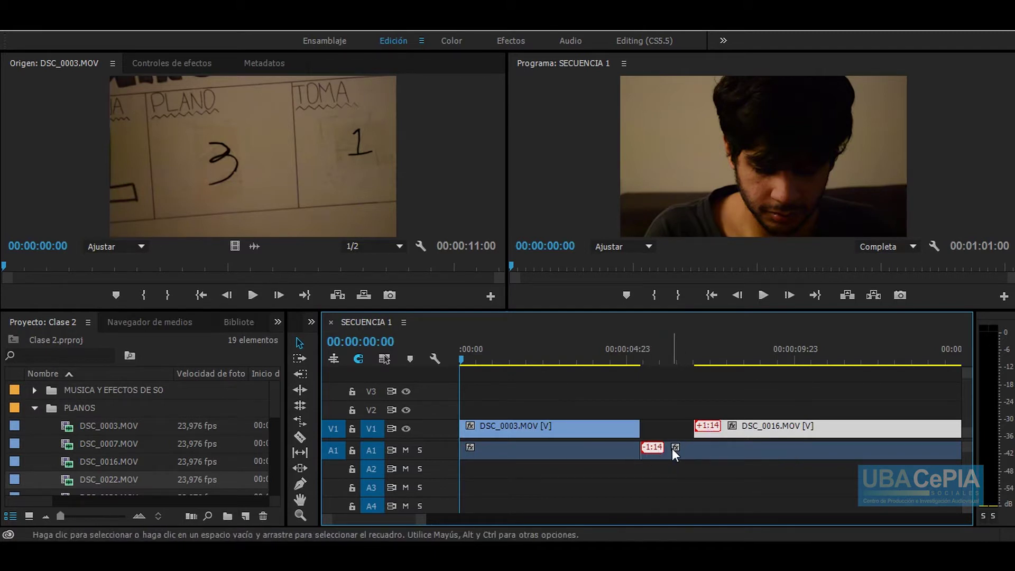
scroll(675, 461, "down", 3)
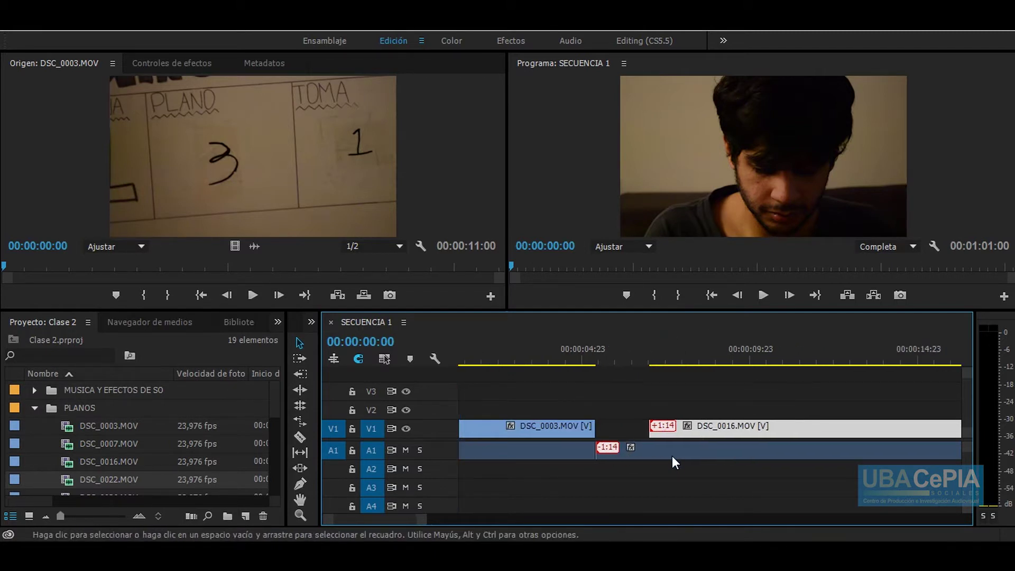
double_click(405, 450)
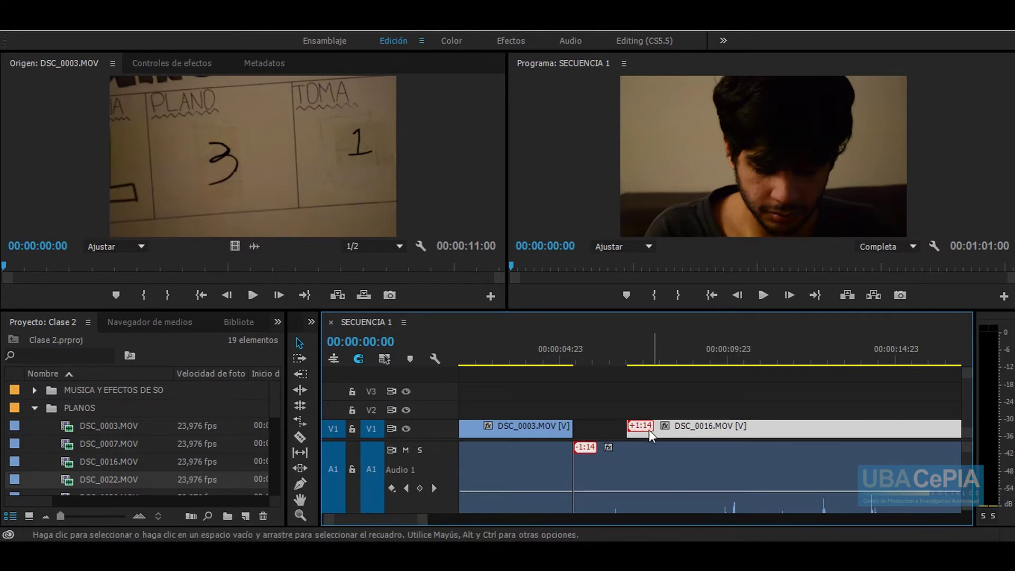
Try trimming DSC_0016's audio and syncing its video, then undo both changes.
mouse_move(581, 469)
left_mouse_down()
mouse_move(640, 469)
mouse_move(629, 469)
left_mouse_up()
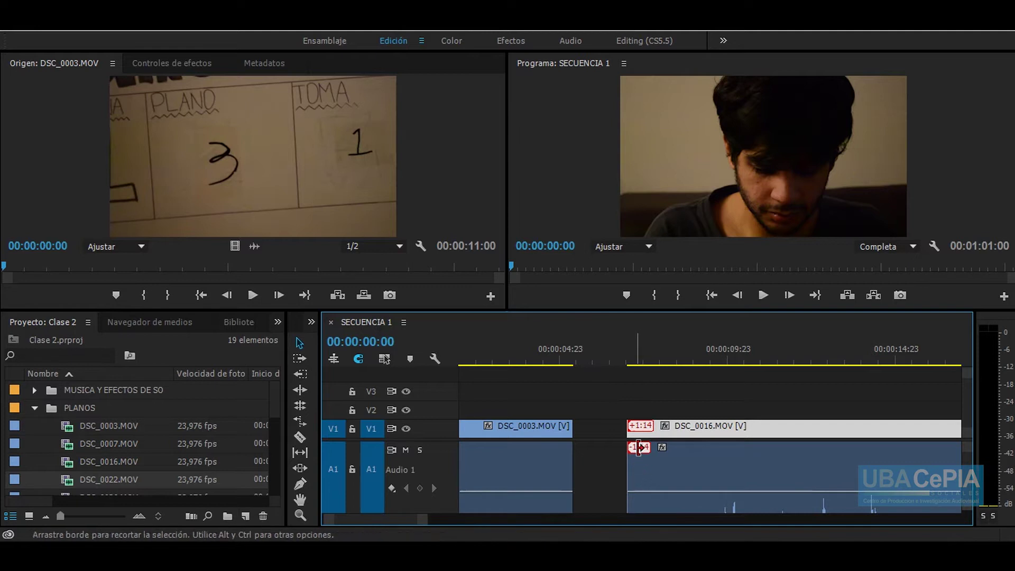
right_click(646, 430)
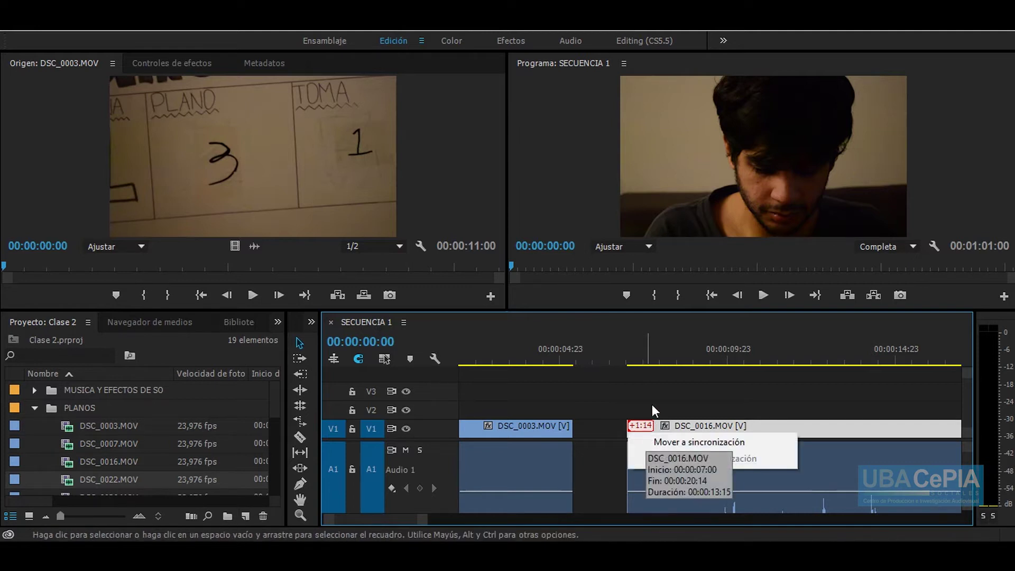
left_click(651, 405)
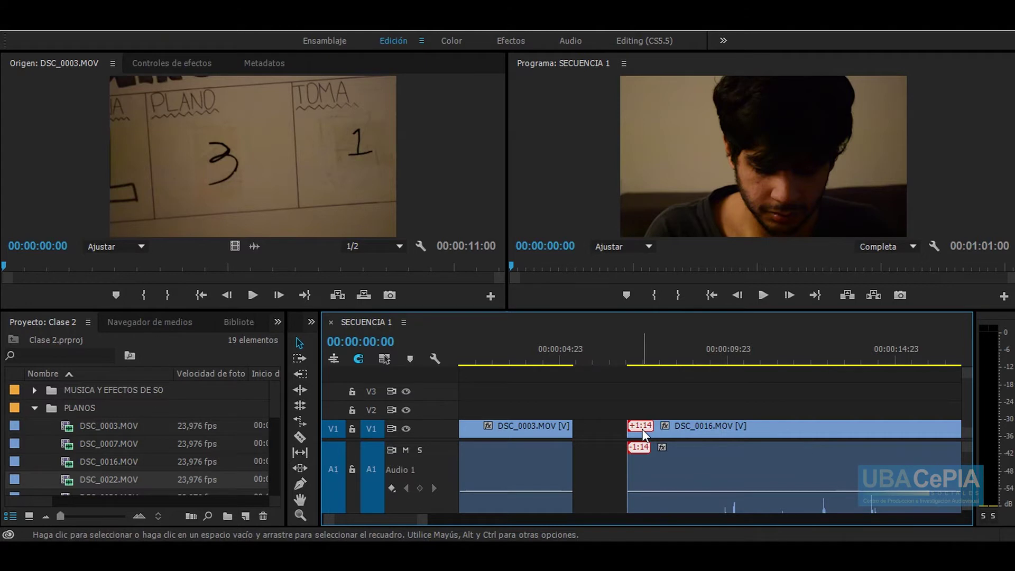
right_click(642, 429)
left_click(655, 442)
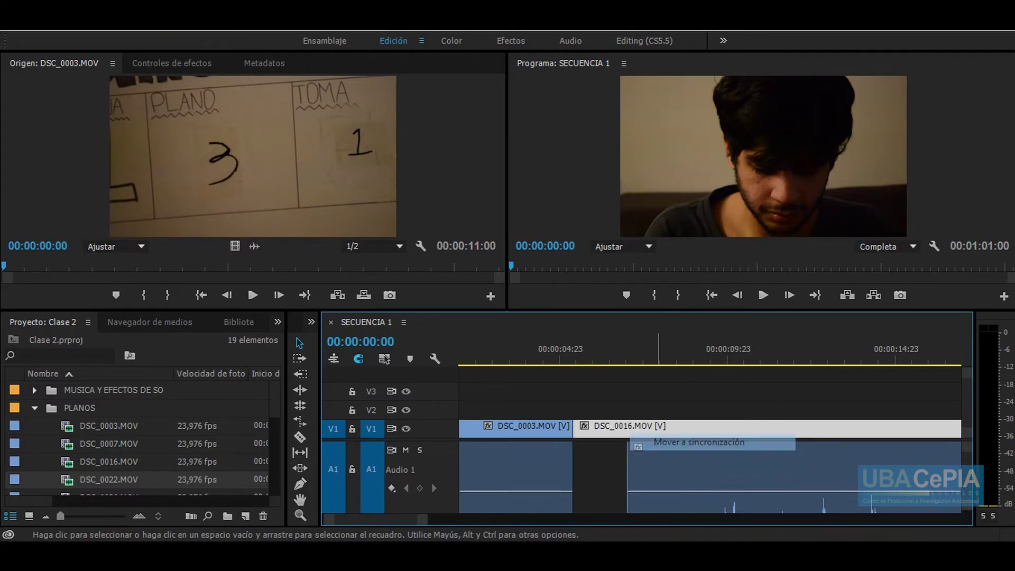
left_click_drag(631, 462, 592, 375)
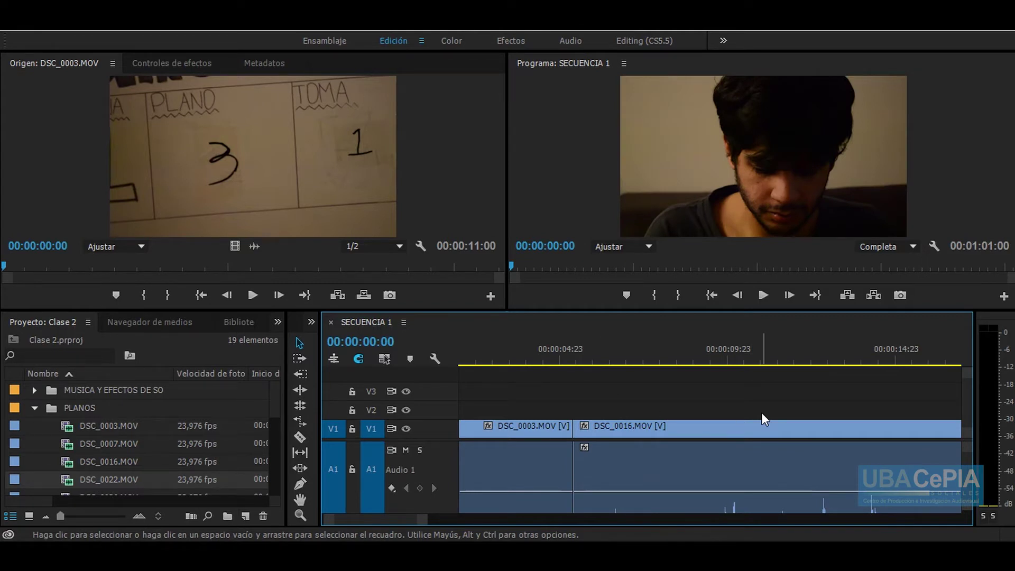
key("ctrl+z")
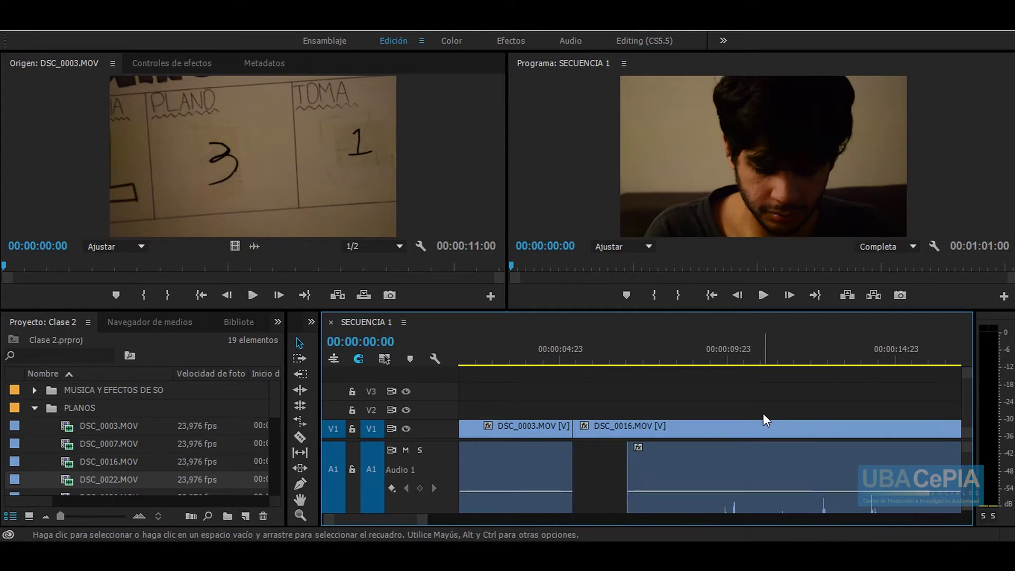
key("ctrl+z")
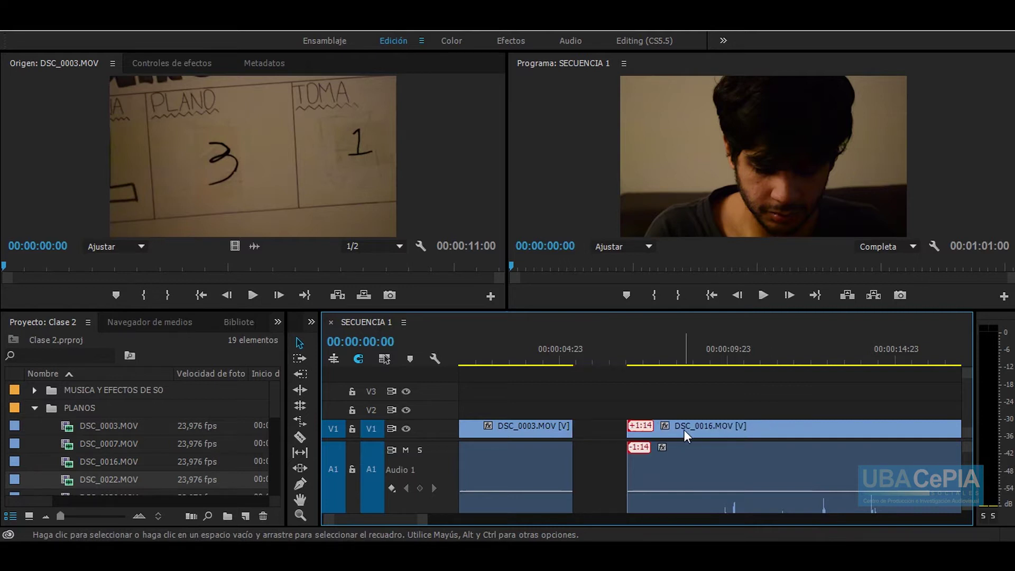
Try sliding the DSC_0016 audio earlier on A1, then undo it.
left_click(684, 430)
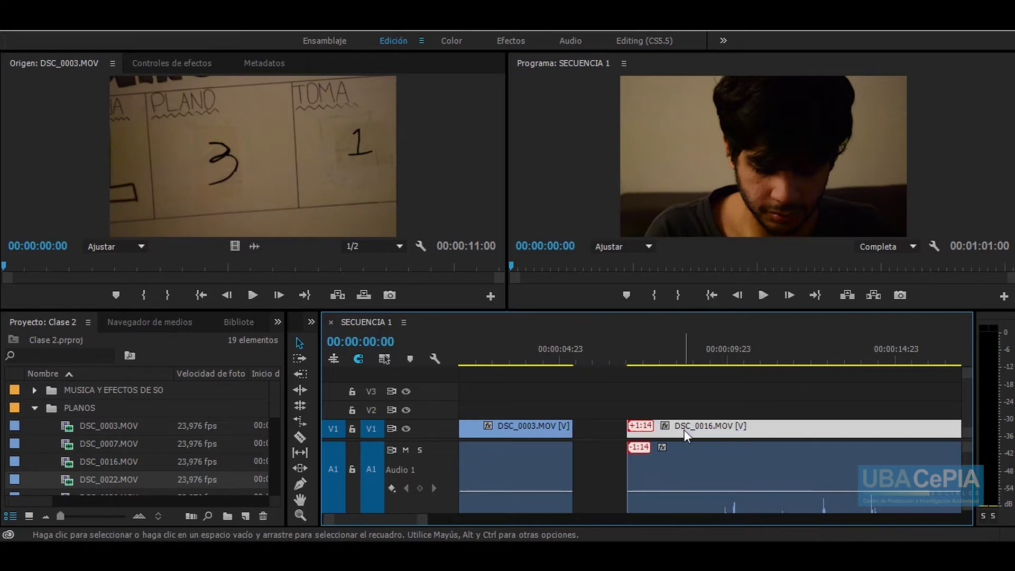
mouse_move(680, 465)
left_mouse_down()
mouse_move(672, 479)
mouse_move(648, 475)
mouse_move(732, 477)
left_mouse_up()
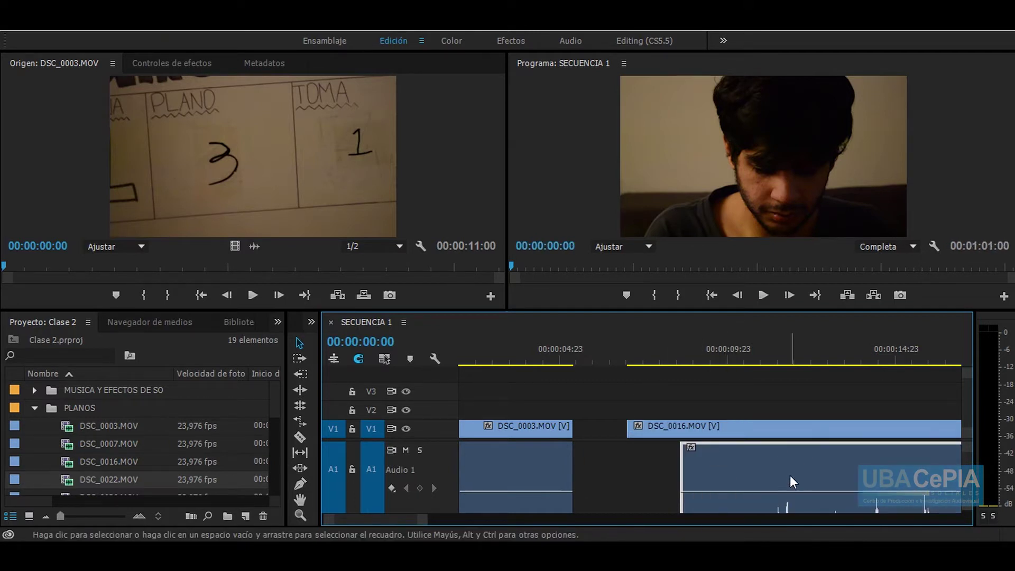
key("ctrl+z")
key("ctrl+z")
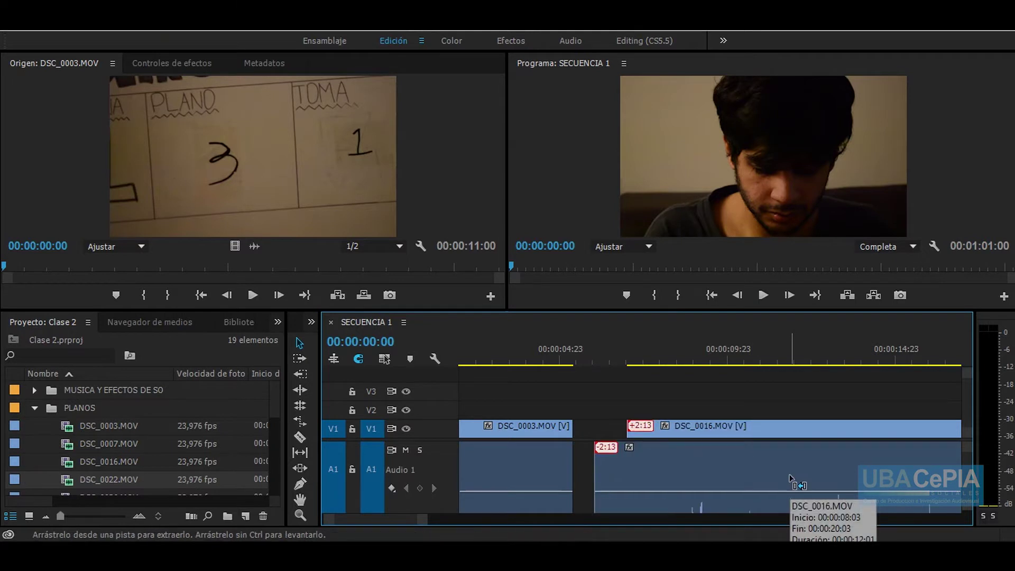
key("ctrl+z")
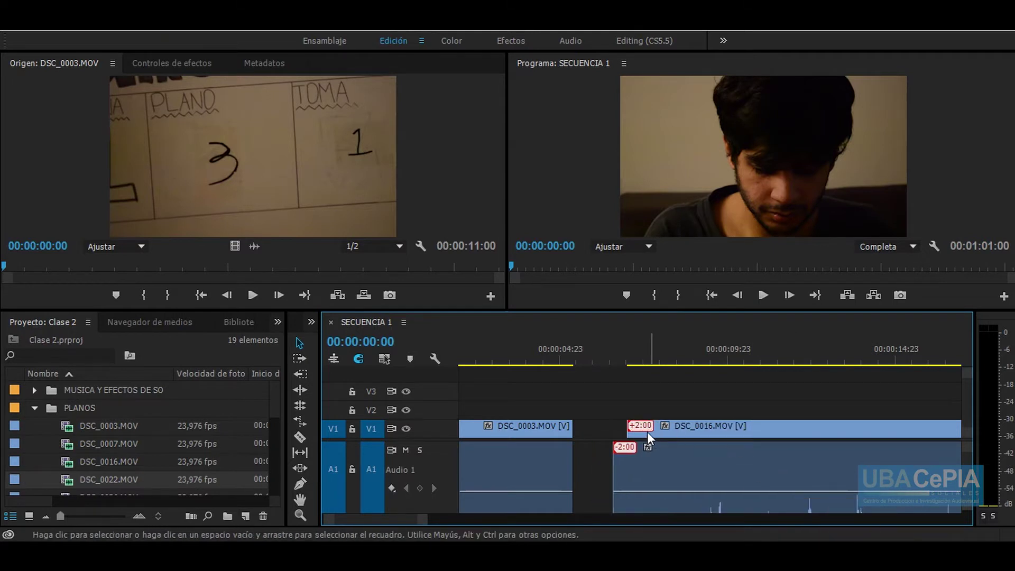
Move DSC_0016's video into sync and extend its audio start to the DSC_0003 cut.
right_click(642, 428)
left_click(697, 442)
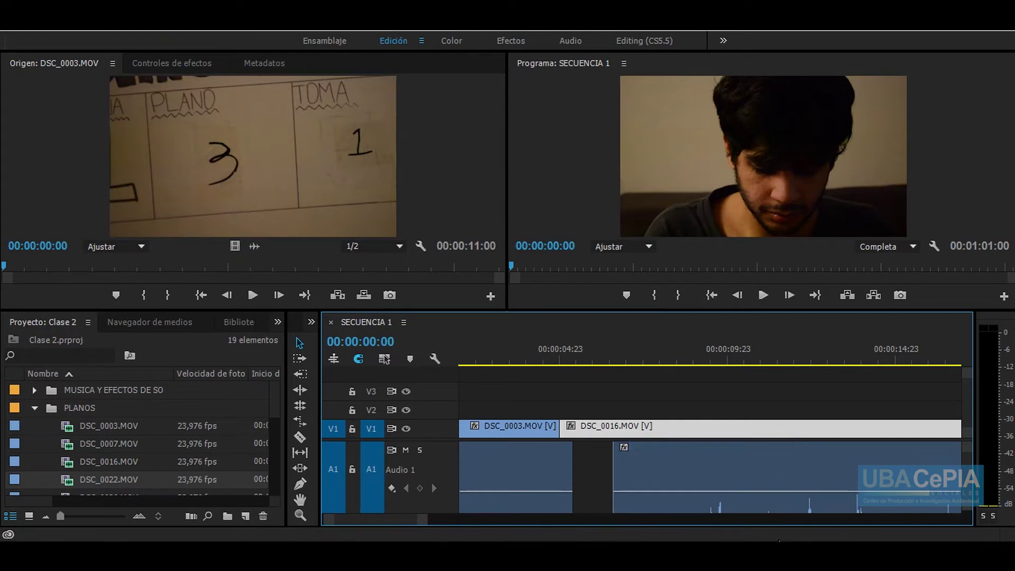
left_click_drag(616, 458, 564, 464)
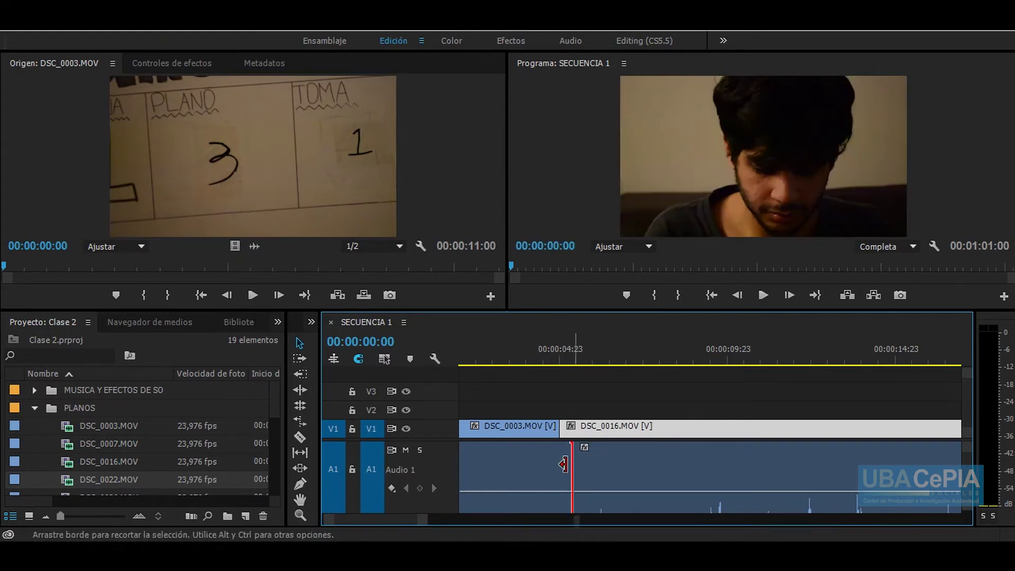
left_click_drag(563, 464, 552, 464)
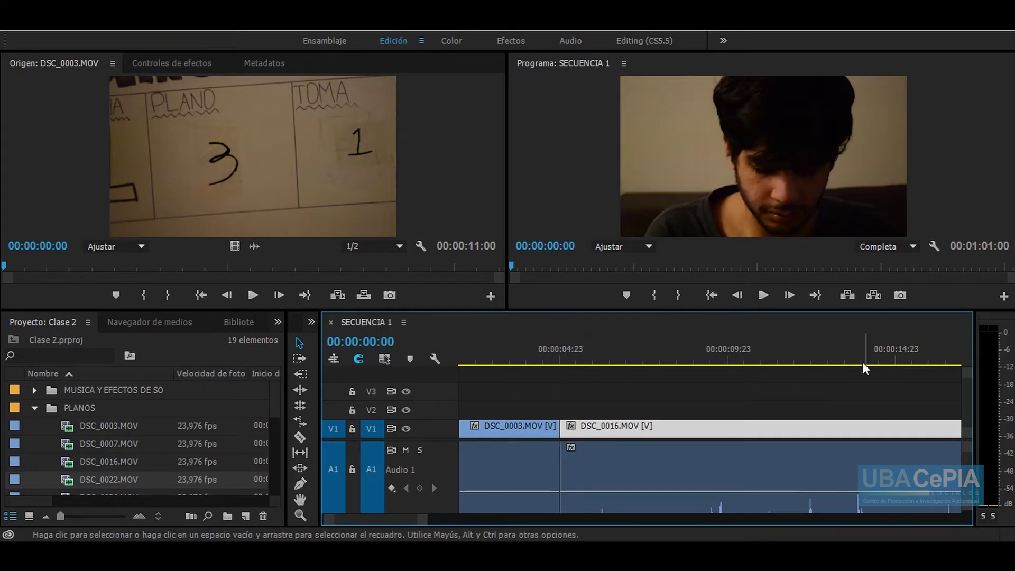
Re-enable linked selection and cue the playhead to 00:00:05:13 in the kitchen shot.
scroll(861, 362, "down", 2)
scroll(860, 363, "down", 2)
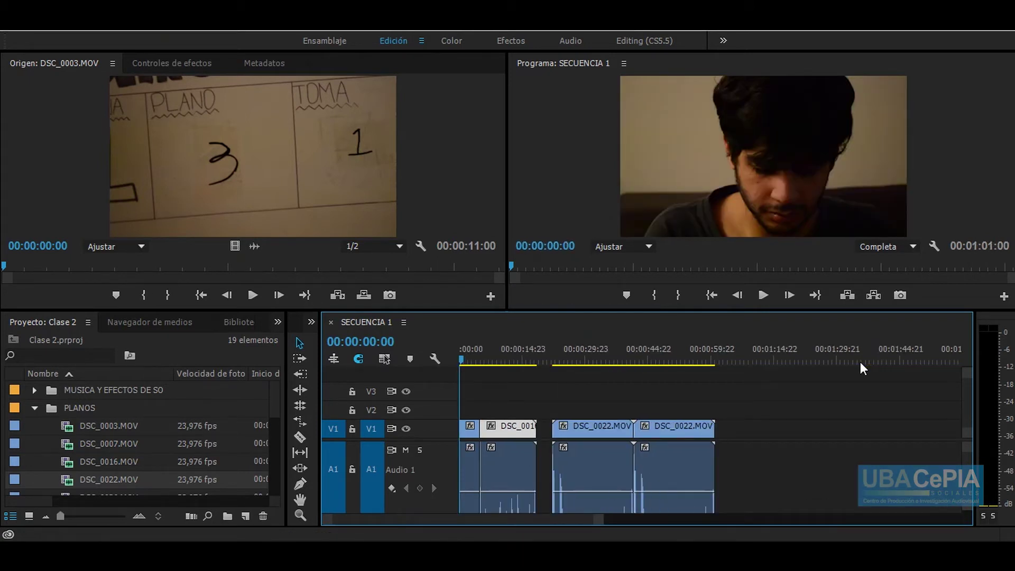
right_click(543, 427)
scroll(620, 399, "up", 3)
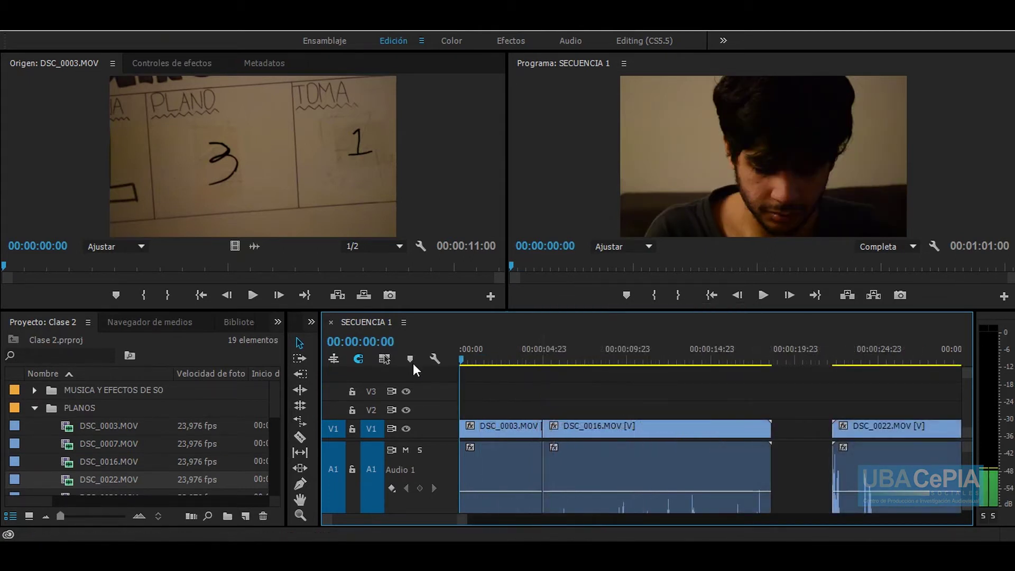
left_click(384, 358)
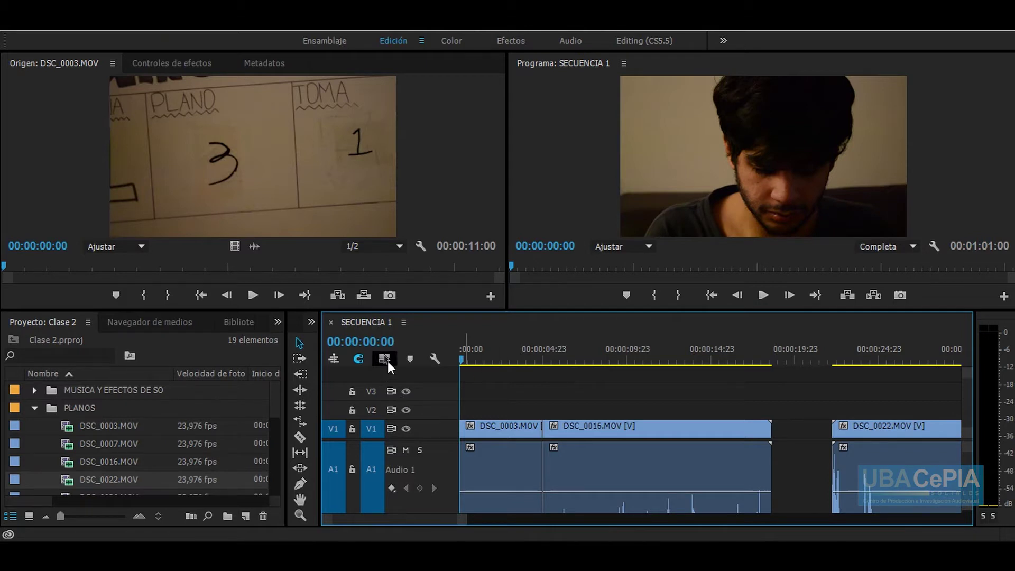
left_click_drag(526, 356, 552, 361)
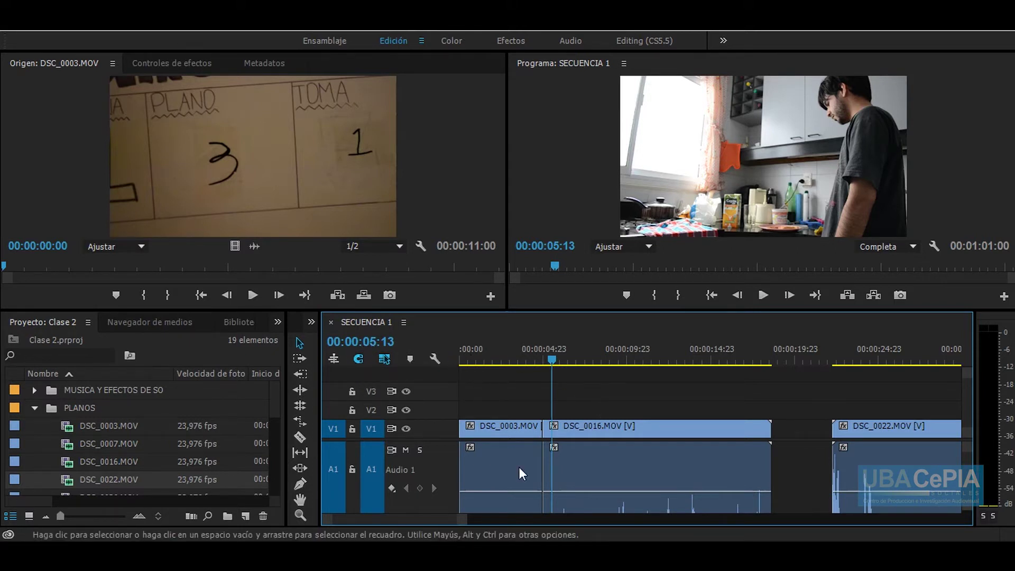
double_click(403, 468)
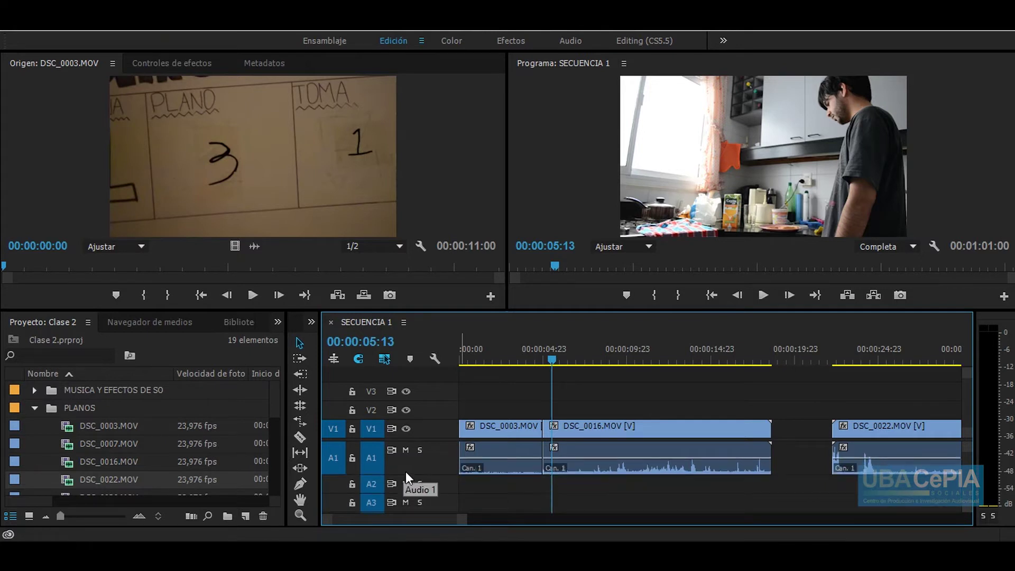
double_click(409, 471)
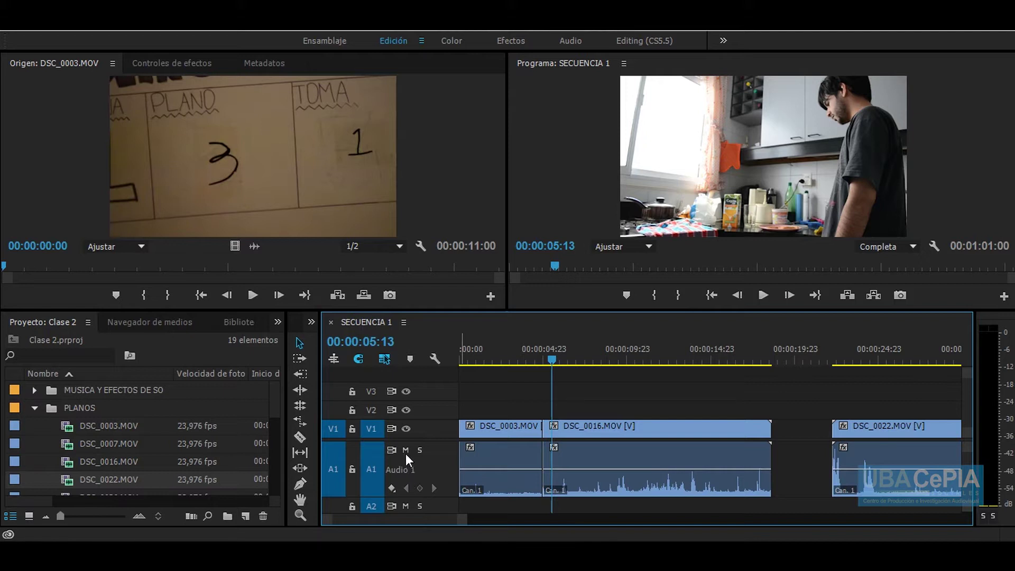
Toggle the Audio 1 track button and play the sequence from the start to about 00:00:07:09.
left_click(405, 450)
left_click_drag(497, 349, 444, 344)
key("space")
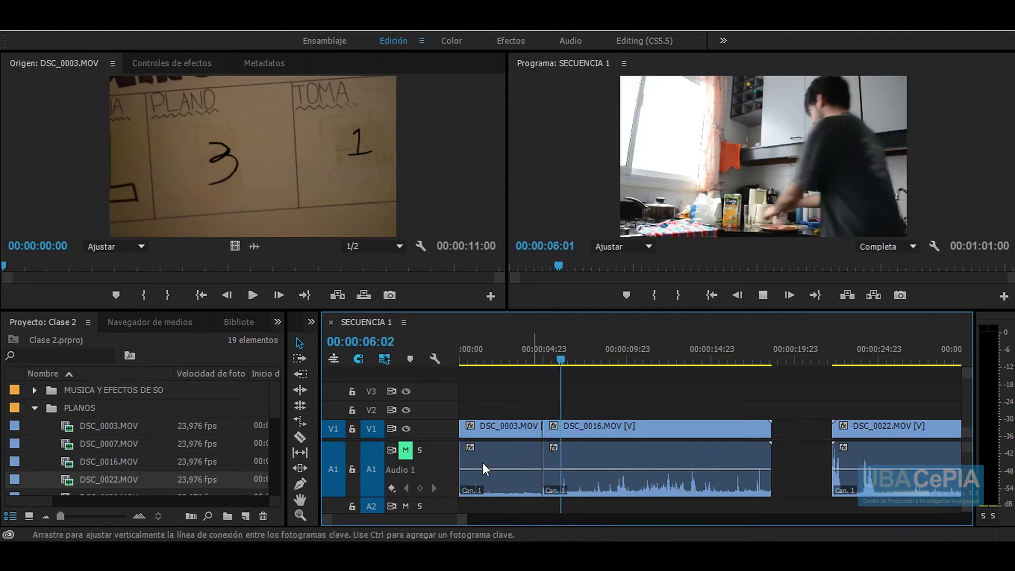
left_click(584, 353)
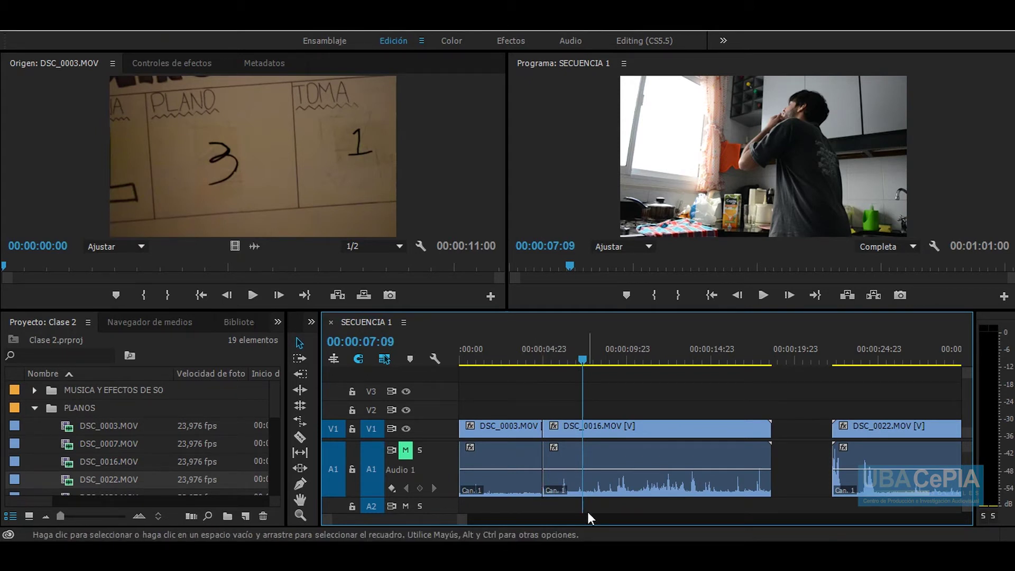
Leave A1 soloed with A2 unmuted and park the playhead at 00:00:07:20.
left_click(405, 506)
left_click(407, 450)
left_click(405, 506)
left_click_drag(537, 359, 592, 361)
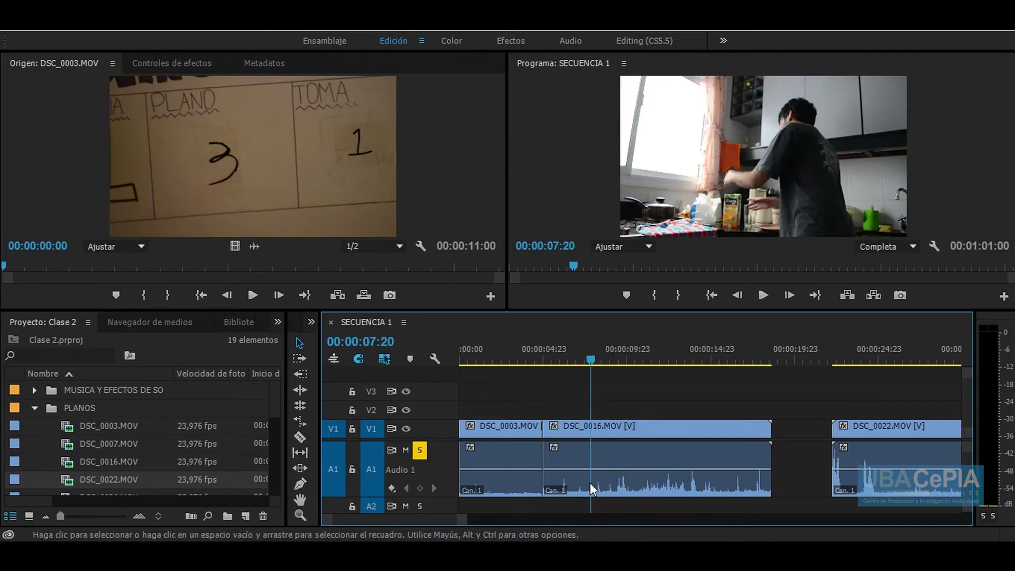
Ripple delete the gap so DSC_0022 follows DSC_0016, and un-solo track A1.
left_click_drag(846, 429, 784, 429)
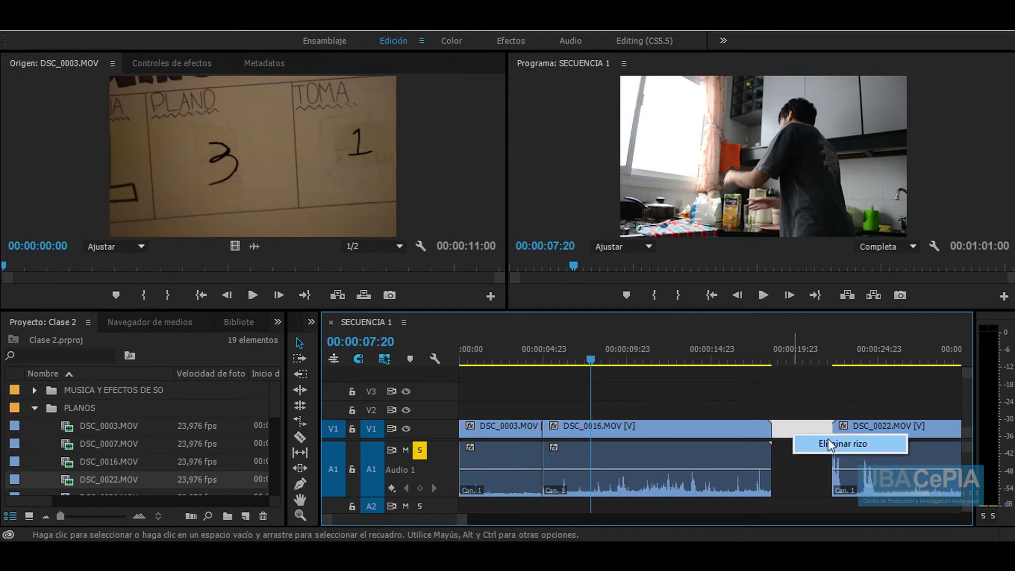
key("Down")
left_click(420, 451)
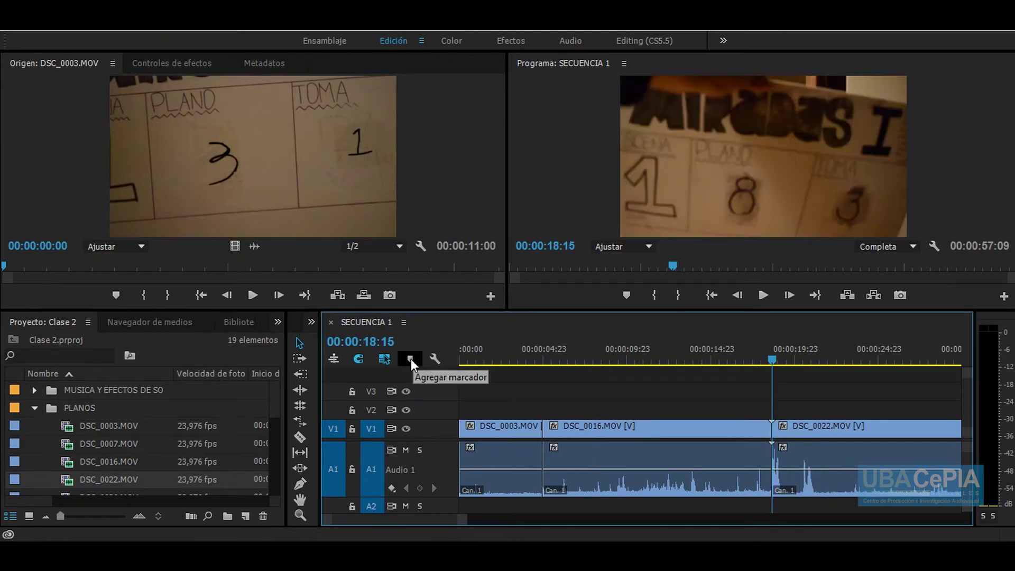
Add then delete a marker, set Program resolution to 1/2, and cue 00:00:19:19.
left_click(411, 359)
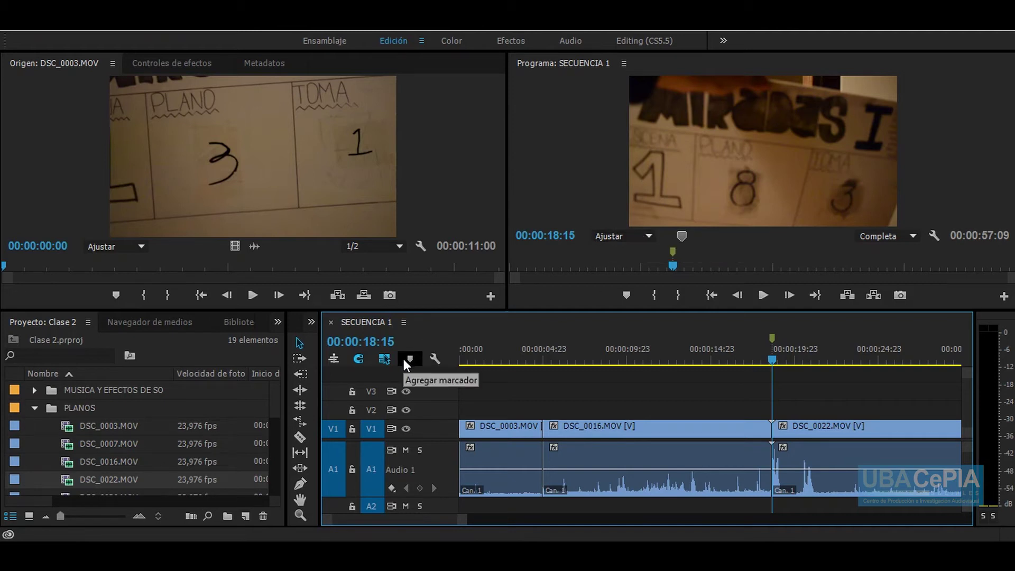
right_click(671, 249)
left_click(704, 403)
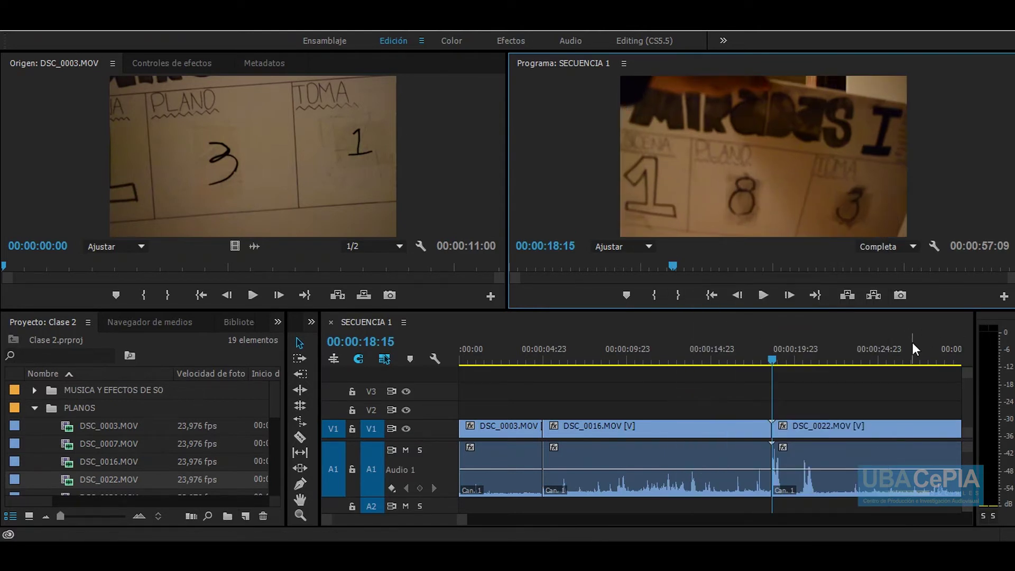
left_click(874, 247)
left_click(873, 281)
left_click(791, 363)
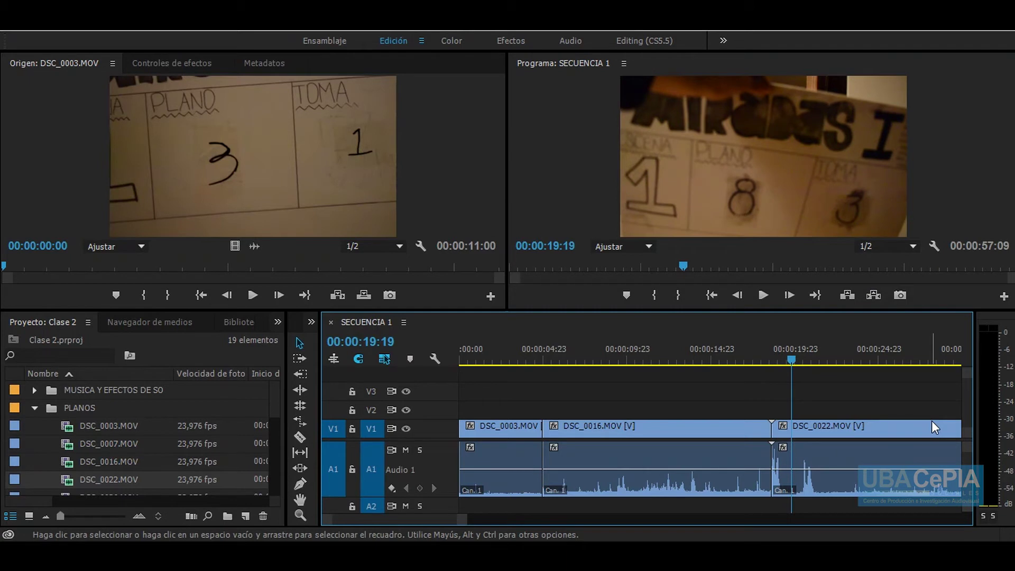
Delete all clips from SECUENCIA 1 and return the playhead to the start.
left_click_drag(601, 448, 444, 490)
key("Delete")
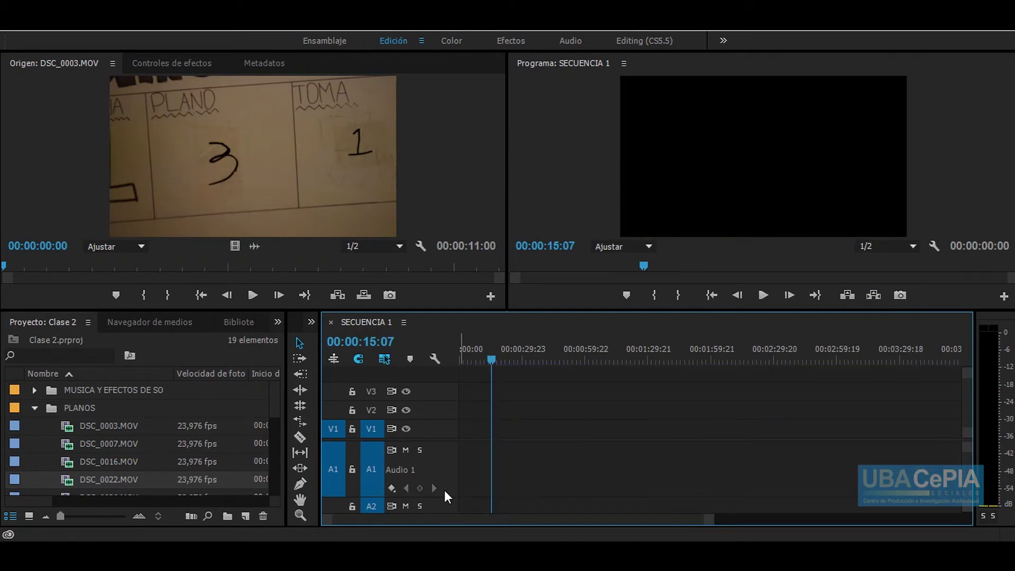
left_click_drag(488, 362, 454, 352)
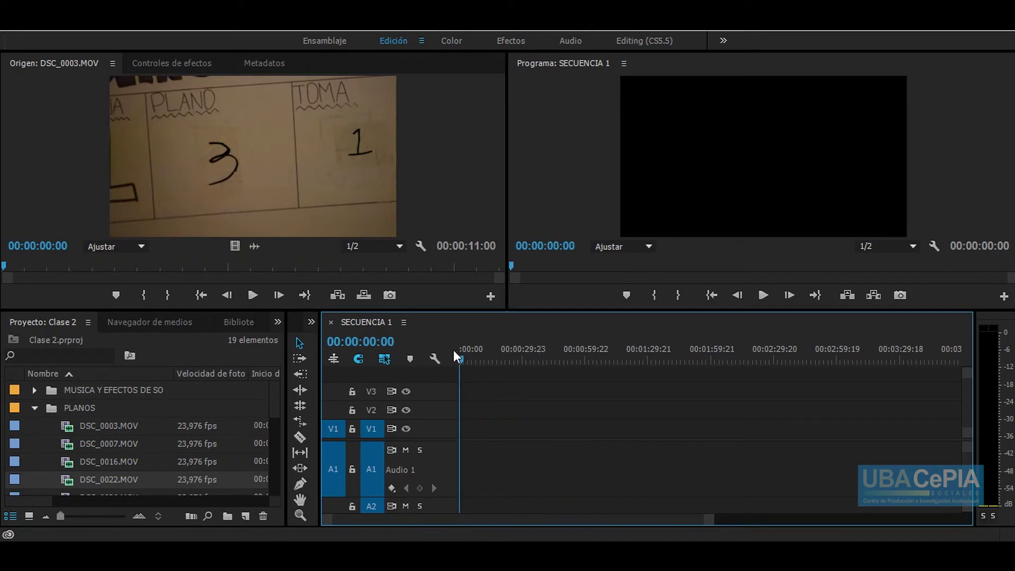
Load DSC_0003.MOV in Source with In at 00:00:03:03 and Out at 00:00:09:13.
scroll(433, 470, "down", 4)
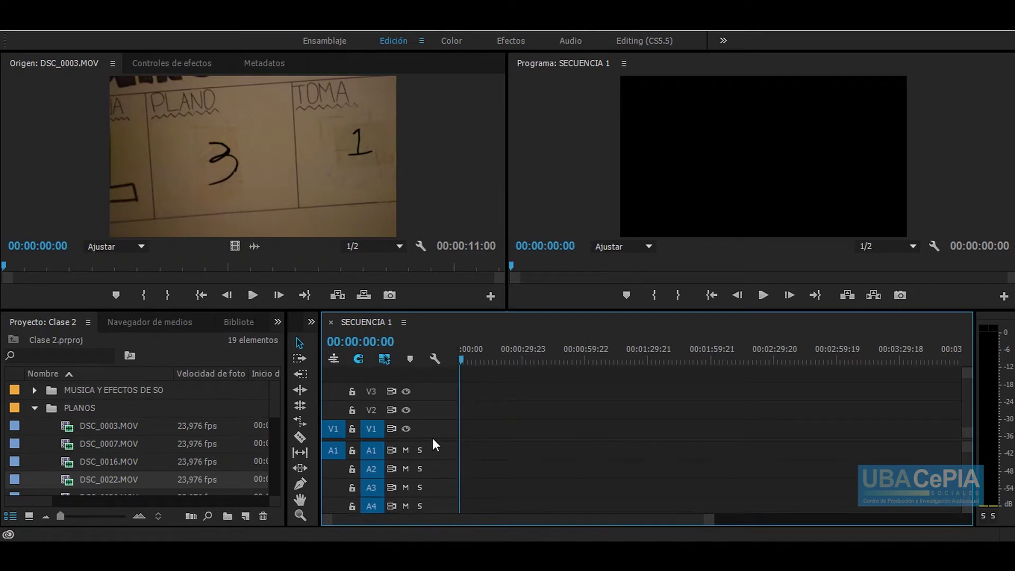
left_click(32, 408)
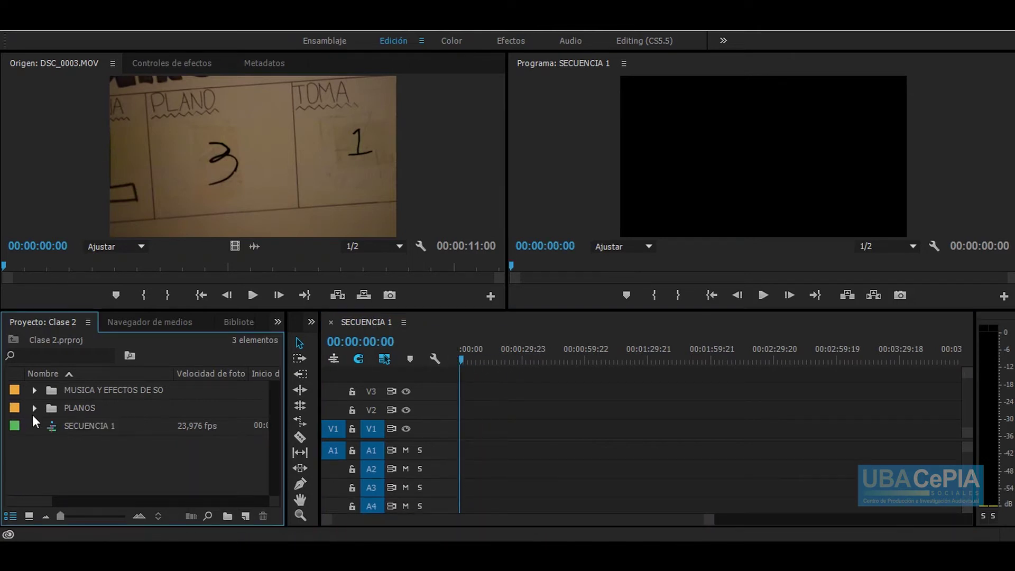
left_click(34, 408)
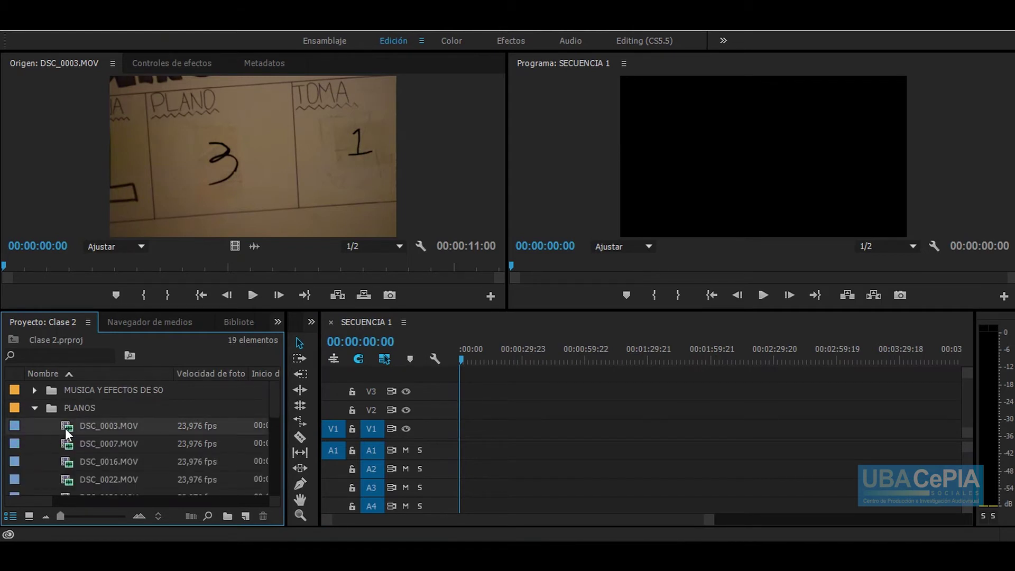
left_click_drag(72, 423, 57, 301)
left_click_drag(15, 268, 145, 271)
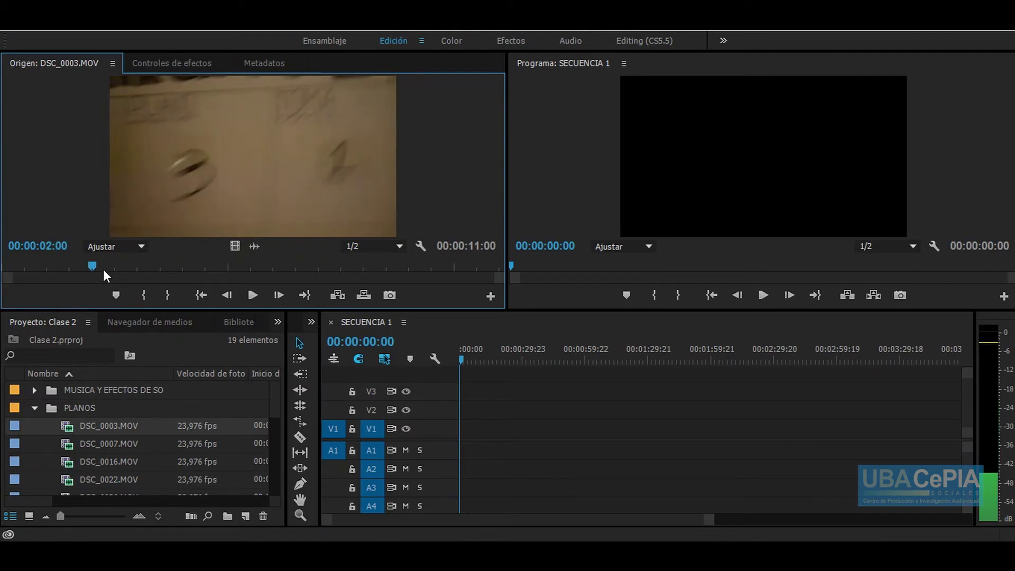
key("i")
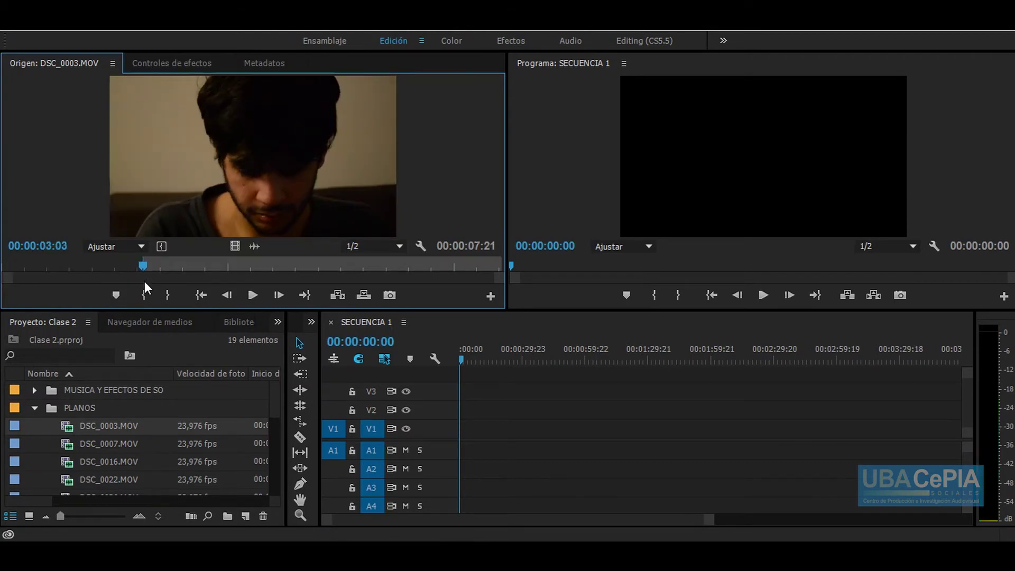
left_click_drag(145, 268, 437, 267)
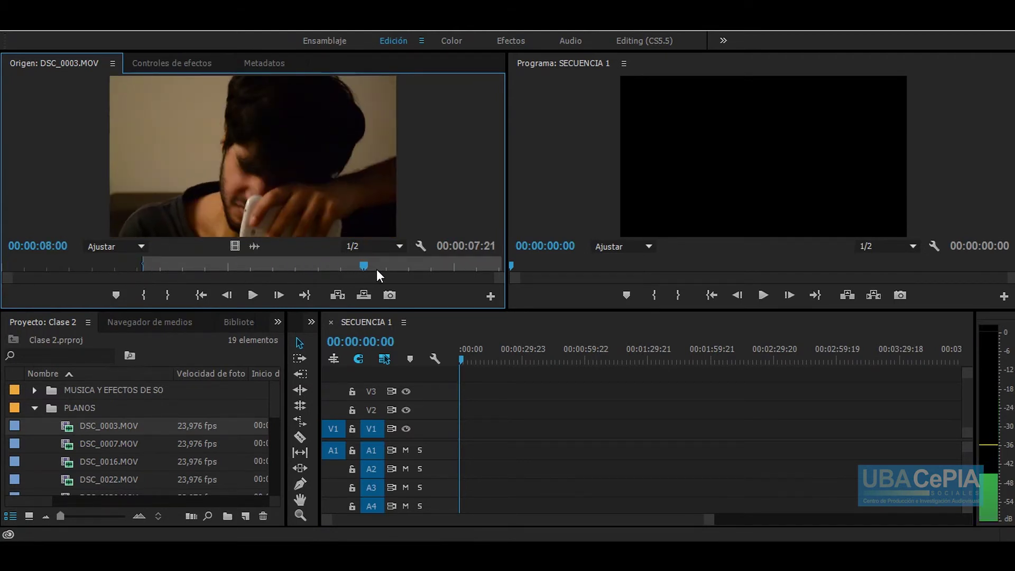
key("o")
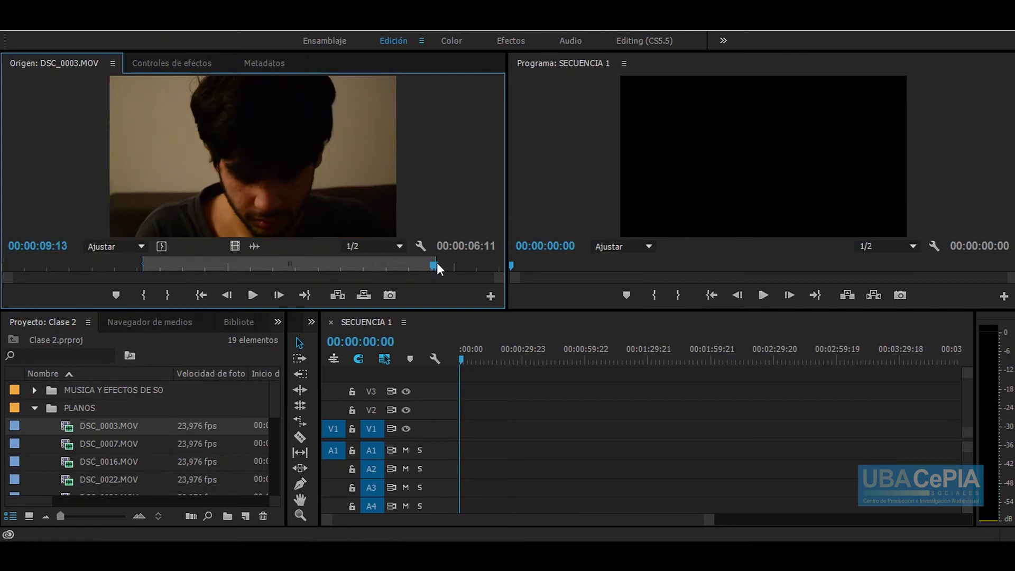
Test-insert the marked range, delete it, then drag only DSC_0003's video onto V1.
left_click_drag(254, 171, 465, 445)
key("equal")
left_click(510, 360)
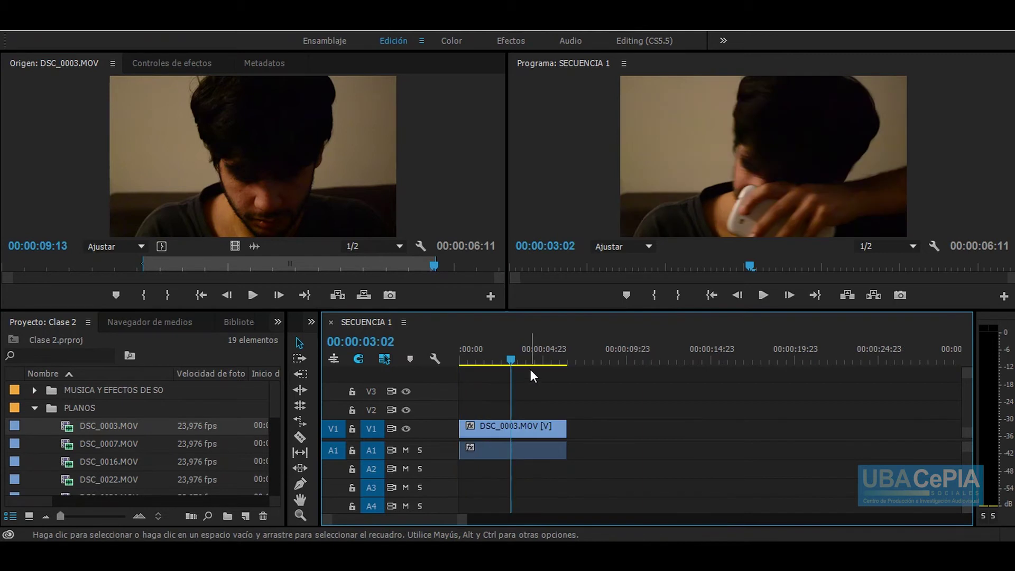
key("Home")
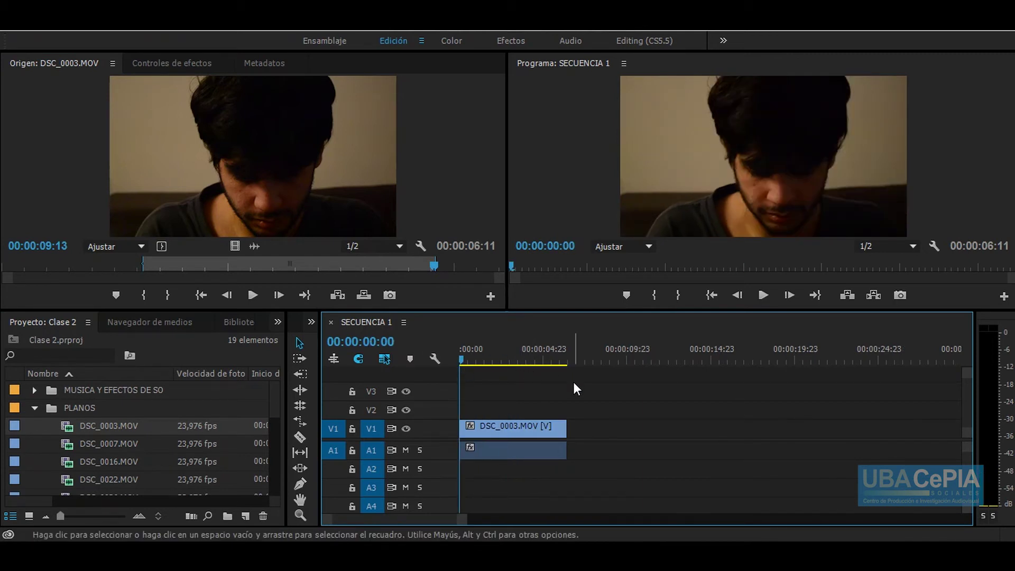
left_click_drag(605, 419, 552, 461)
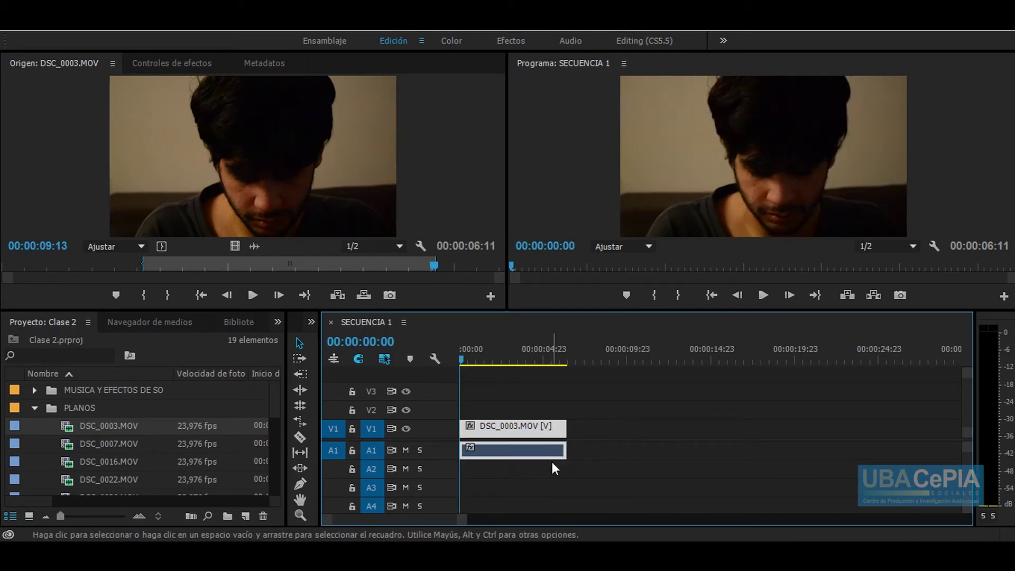
key("Delete")
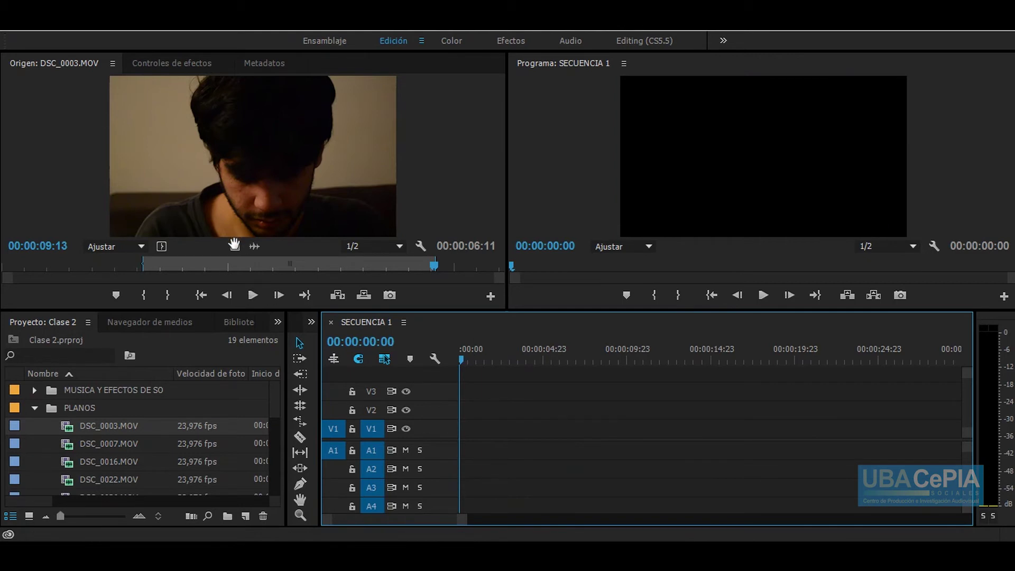
left_click_drag(234, 244, 467, 429)
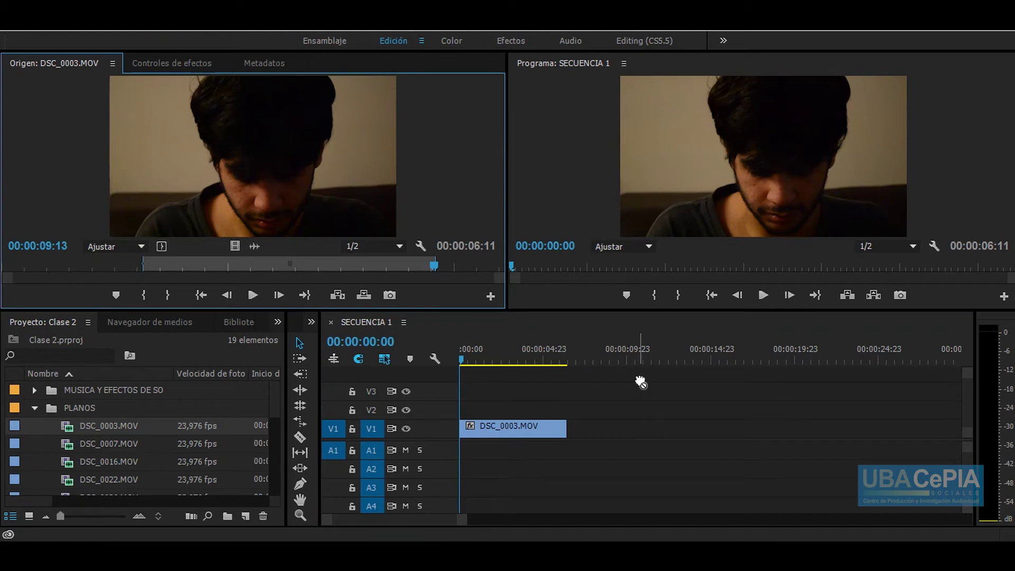
Add DSC_0003's audio to A2, then delete both the A2 audio and V1 video clips.
mouse_move(286, 249)
left_mouse_down()
mouse_move(650, 390)
mouse_move(668, 360)
left_mouse_up()
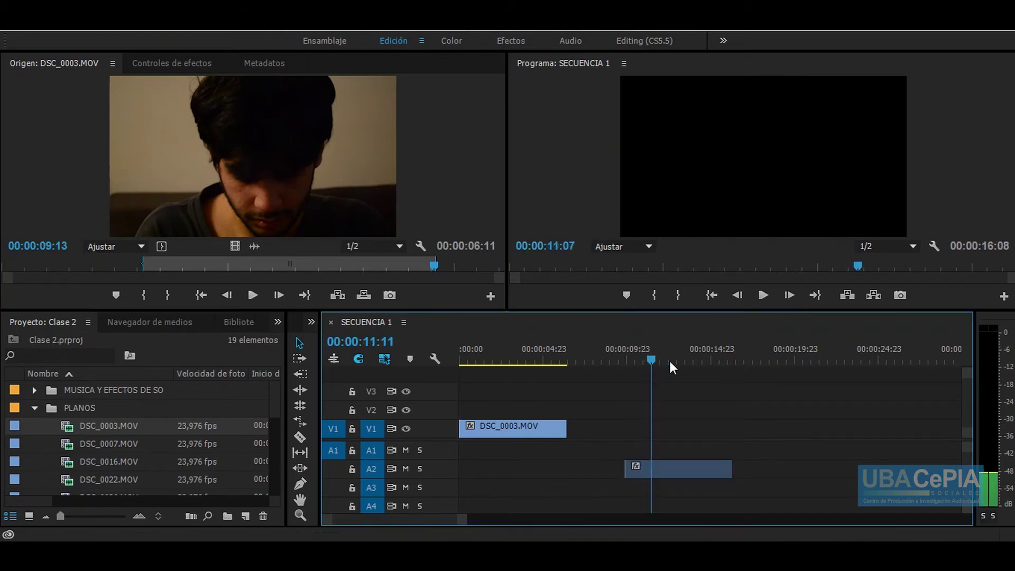
left_click(689, 467)
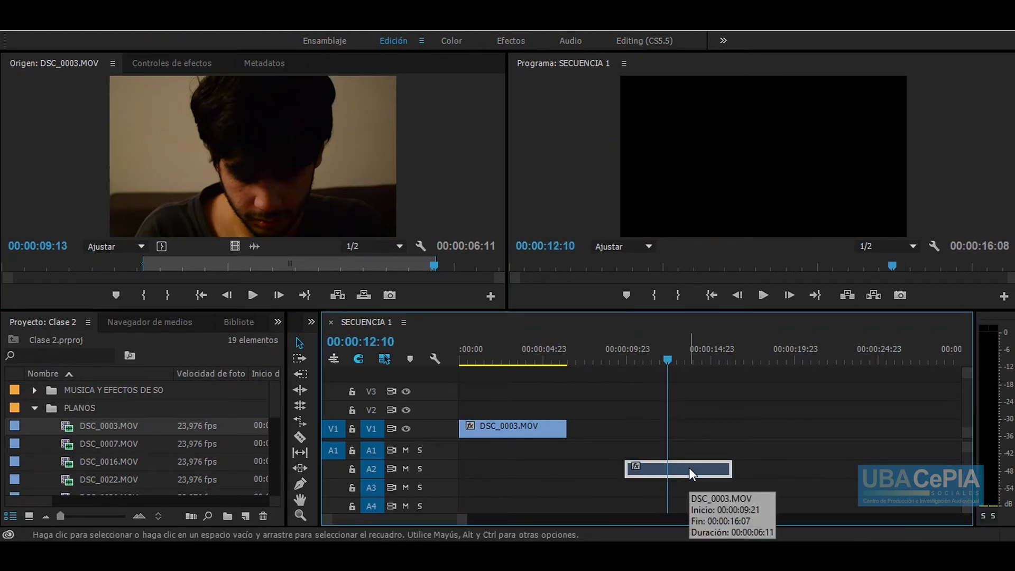
key("Delete")
left_click_drag(608, 422, 495, 453)
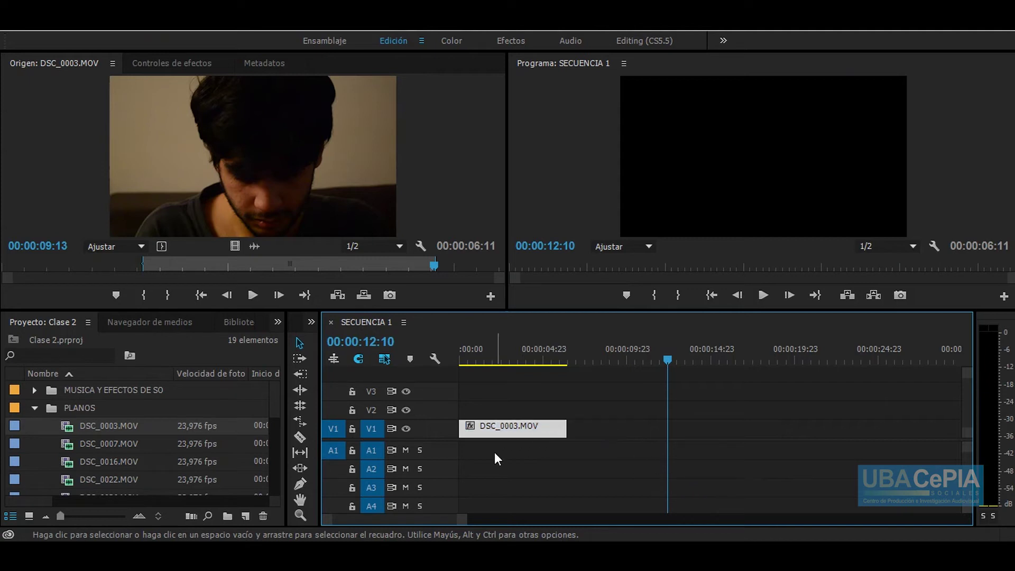
key("Delete")
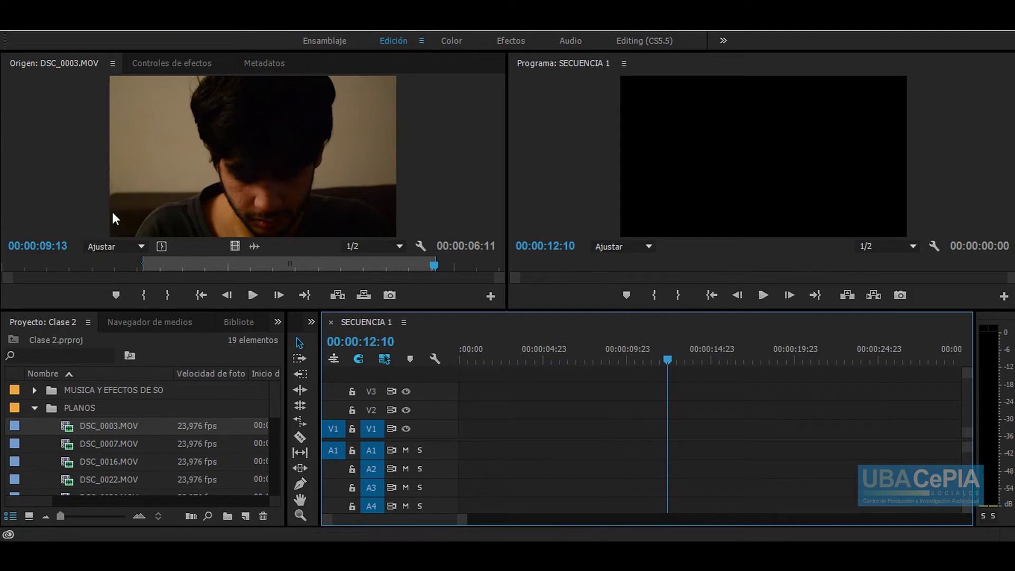
Clear DSC_0003's source In and Out points.
left_click(62, 444)
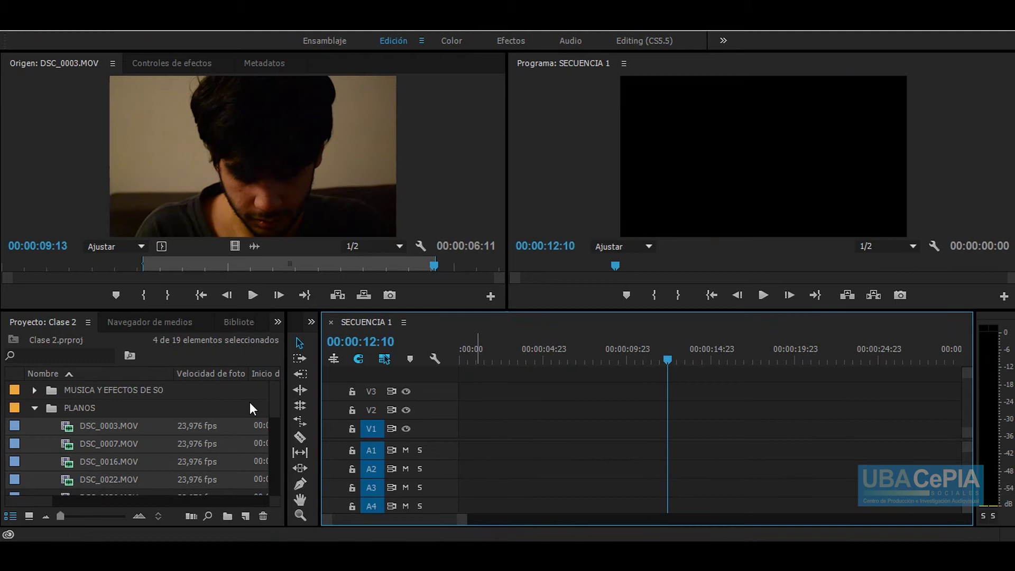
right_click(208, 262)
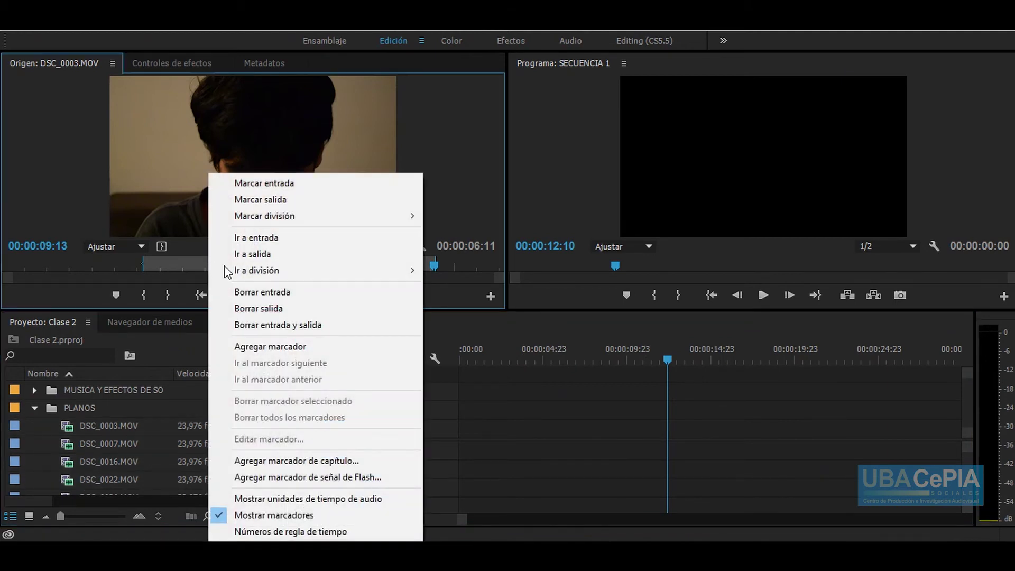
left_click(244, 325)
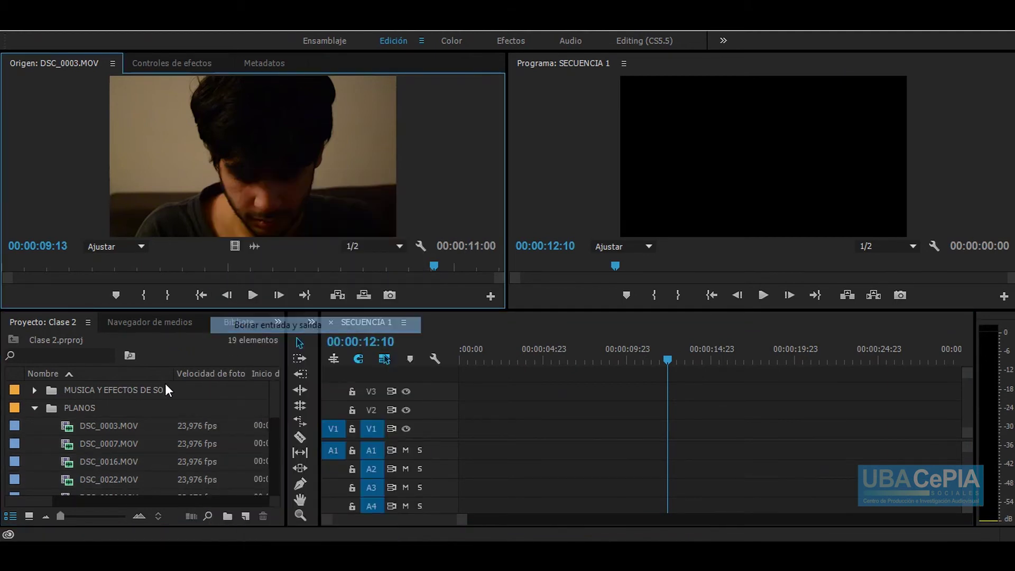
Select DSC_0007, DSC_0016 and DSC_0022 in the project, excluding DSC_0003.
left_click(76, 425)
left_click(62, 444, "ctrl")
left_click(62, 464, "ctrl")
left_click(63, 482, "ctrl")
left_click(65, 424, "ctrl")
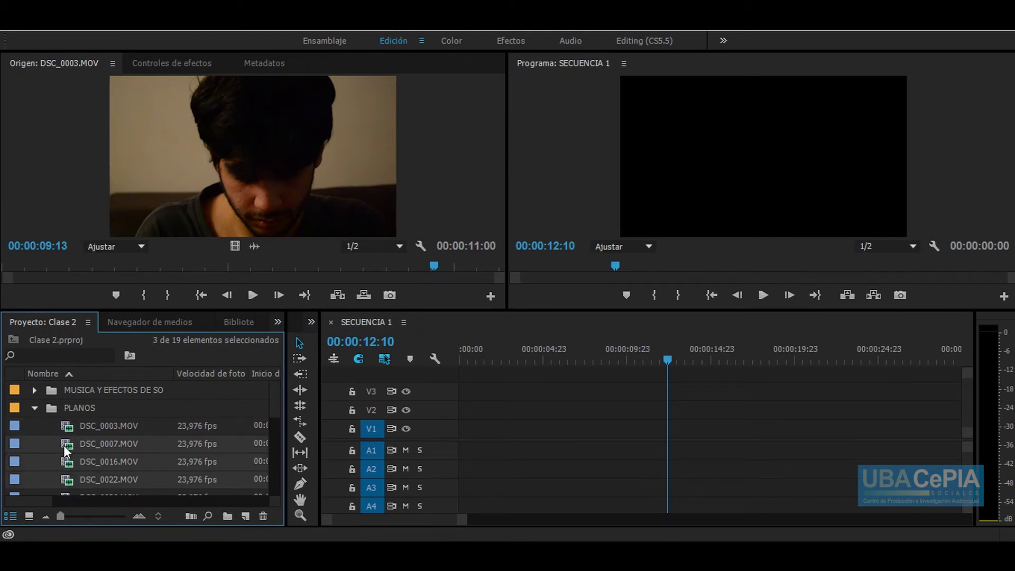
Place DSC_0007, DSC_0016 and DSC_0022 at the sequence start on V1/A1 and save.
left_click_drag(323, 403, 461, 449)
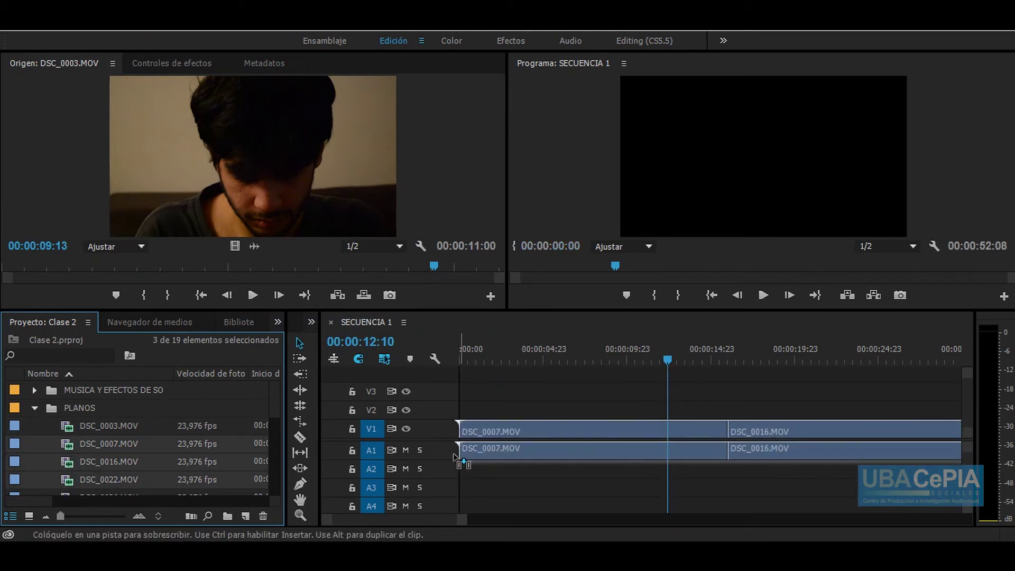
left_click(479, 357)
left_click_drag(480, 353, 510, 354)
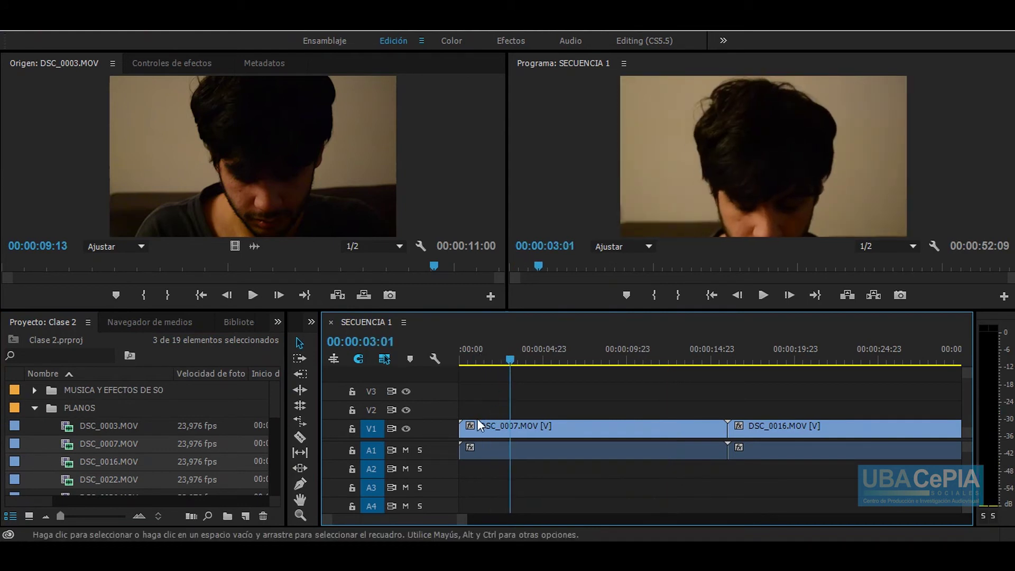
mouse_move(472, 427)
left_mouse_down()
mouse_move(513, 428)
mouse_move(460, 428)
left_mouse_up()
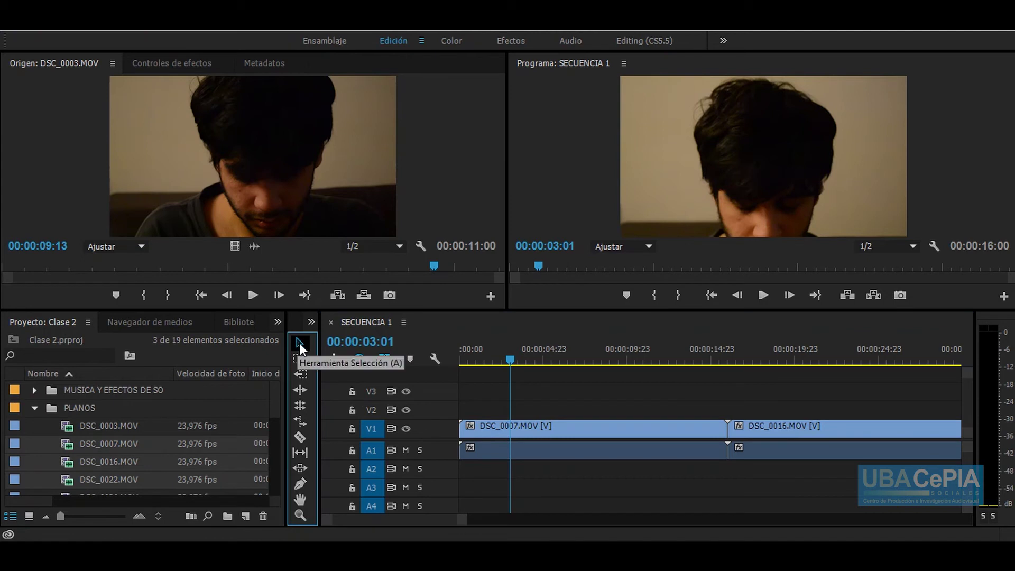
key("ctrl+s")
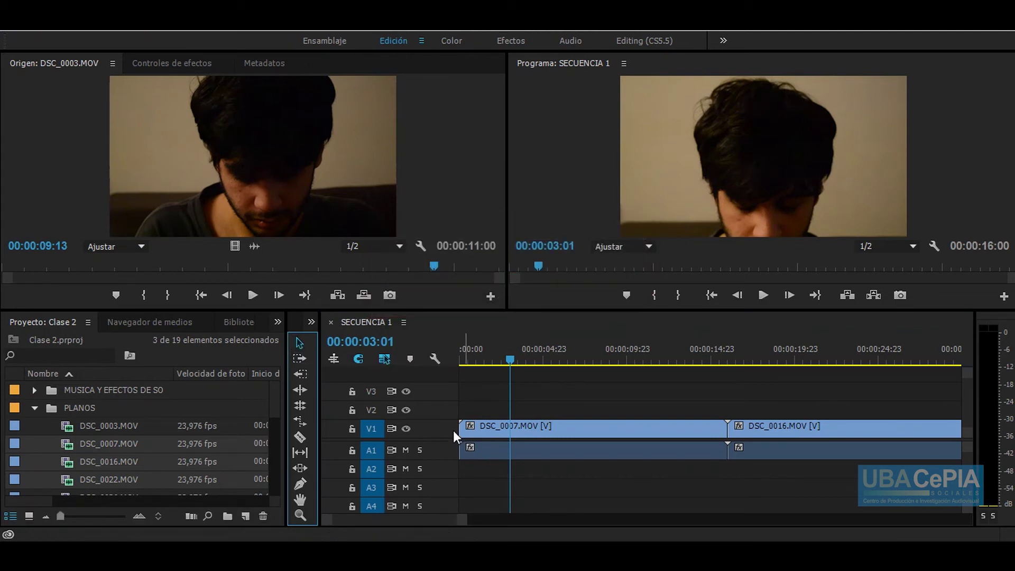
Trim DSC_0007's start by 3:01 and end by 7:17, and DSC_0016's start by 4:06.
left_click_drag(461, 427, 511, 426)
mouse_move(511, 363)
left_mouse_down()
mouse_move(606, 363)
mouse_move(590, 366)
left_mouse_up()
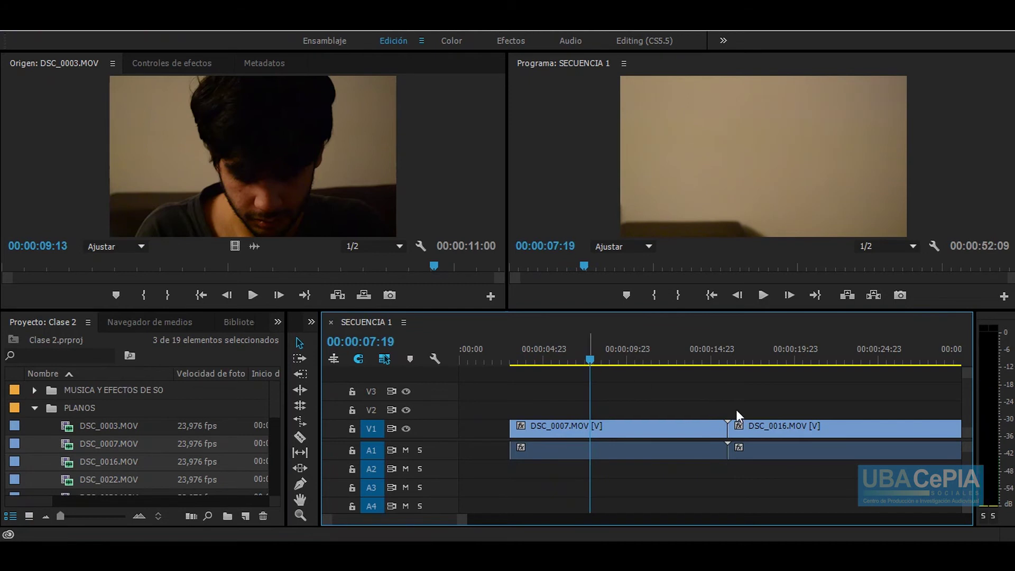
left_click_drag(727, 427, 588, 412)
left_click(728, 359)
mouse_move(730, 355)
left_mouse_down()
mouse_move(828, 367)
mouse_move(810, 366)
left_mouse_up()
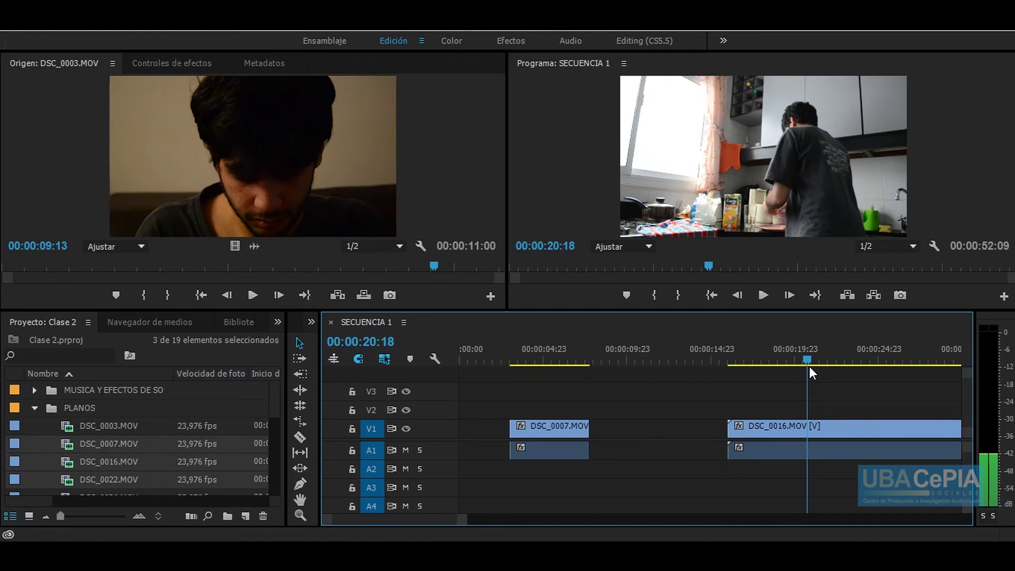
left_click_drag(730, 426, 807, 426)
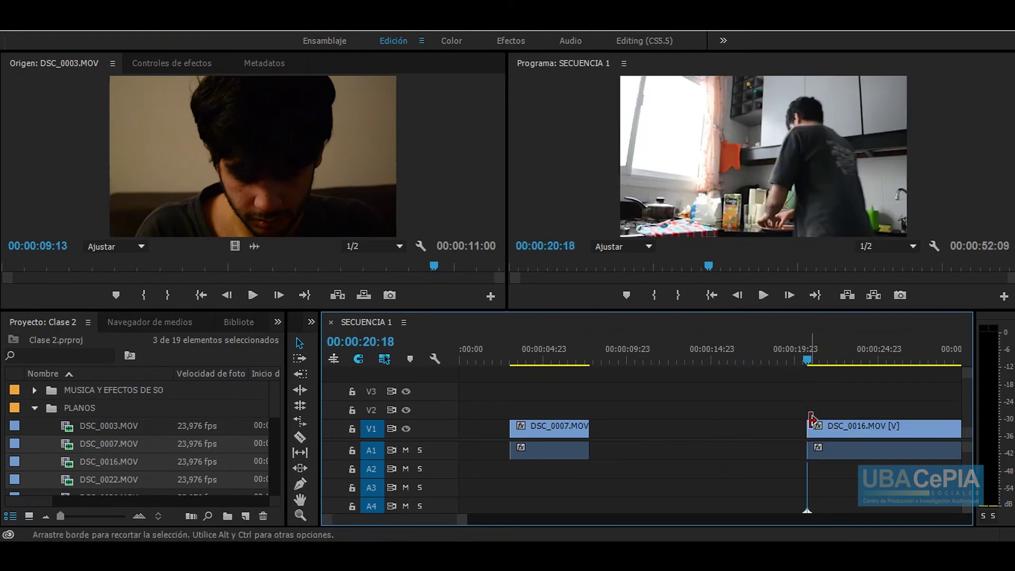
Ripple delete the gap between DSC_0007 and DSC_0016, then undo it.
right_click(762, 428)
left_click(772, 436)
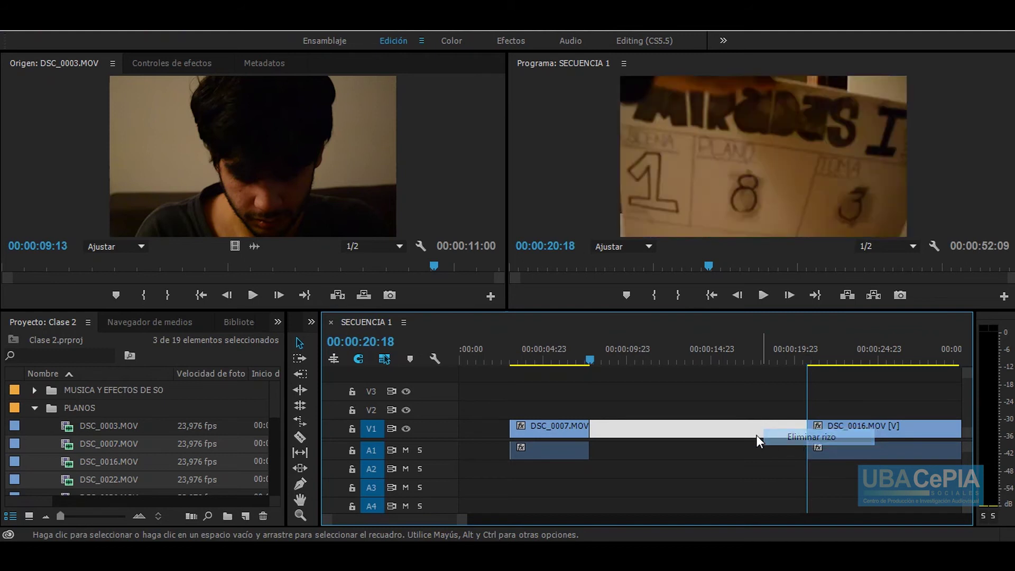
left_click(591, 365)
key("ctrl+z")
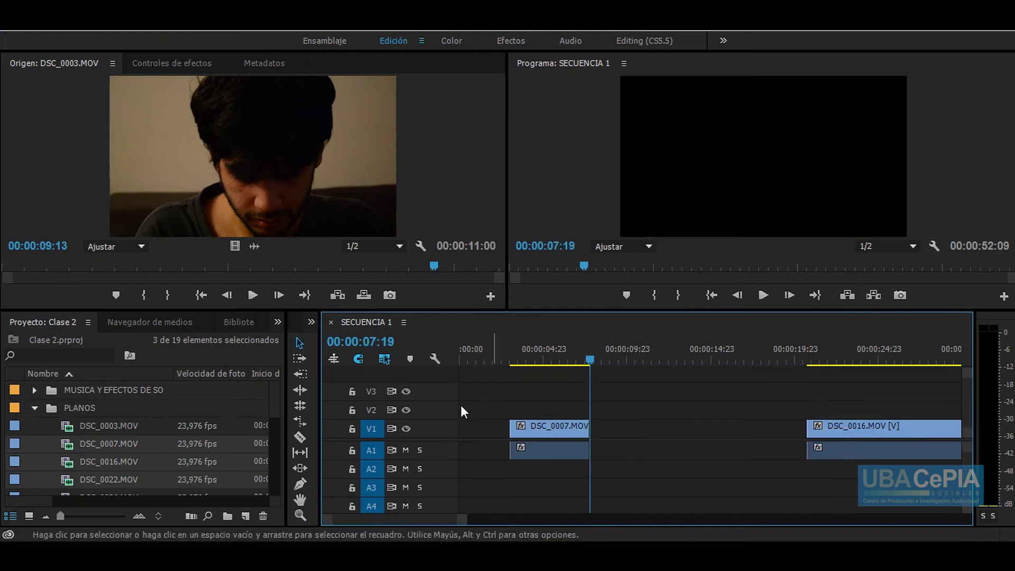
Slide DSC_0016 and DSC_0022 left against DSC_0007 with Track Select Forward, then cue 00:00:17:15.
left_click(299, 359)
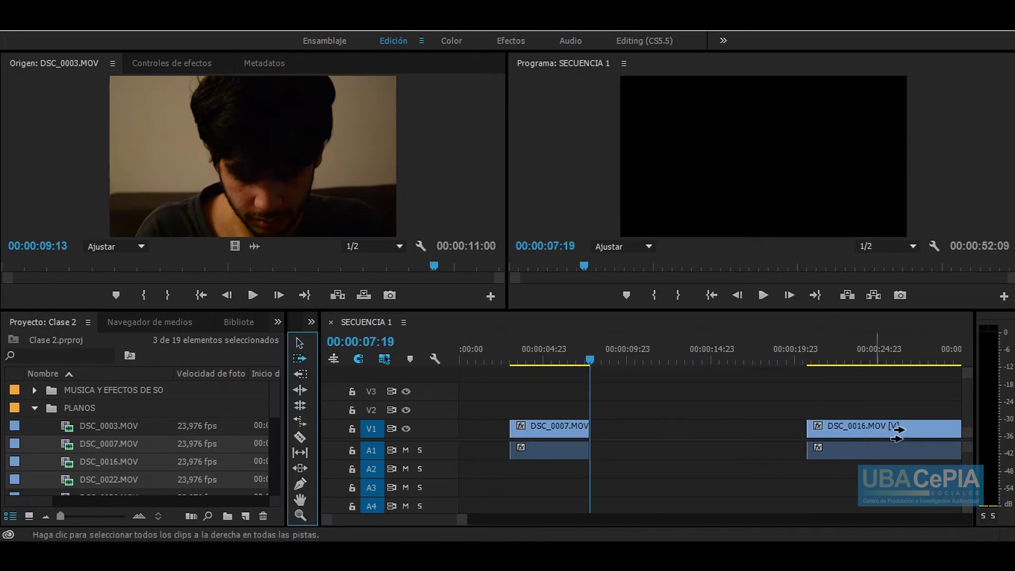
left_click_drag(830, 429, 645, 423)
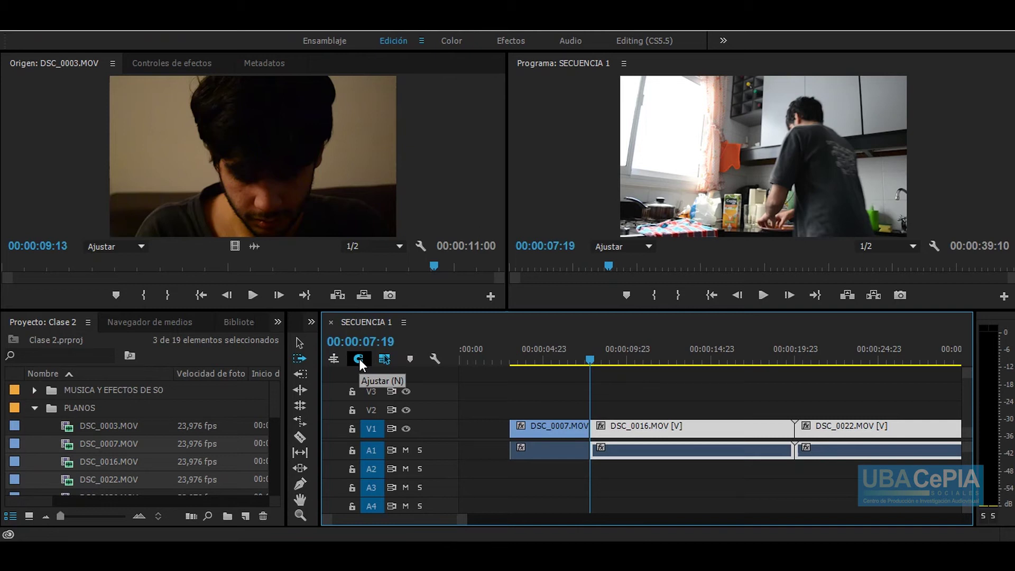
left_click(300, 342)
left_click(614, 398)
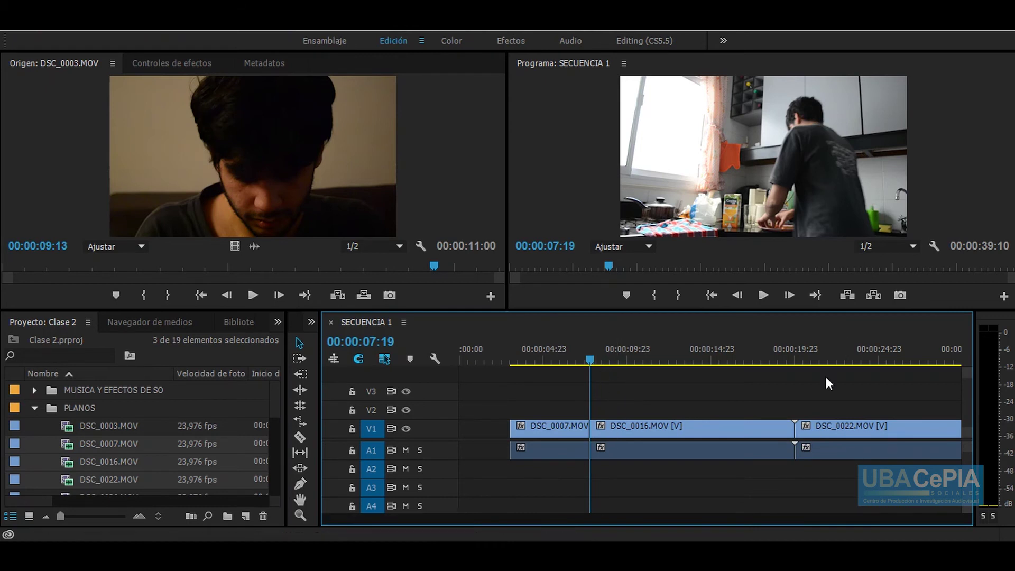
mouse_move(594, 361)
left_mouse_down()
mouse_move(769, 380)
mouse_move(702, 376)
mouse_move(755, 376)
left_mouse_up()
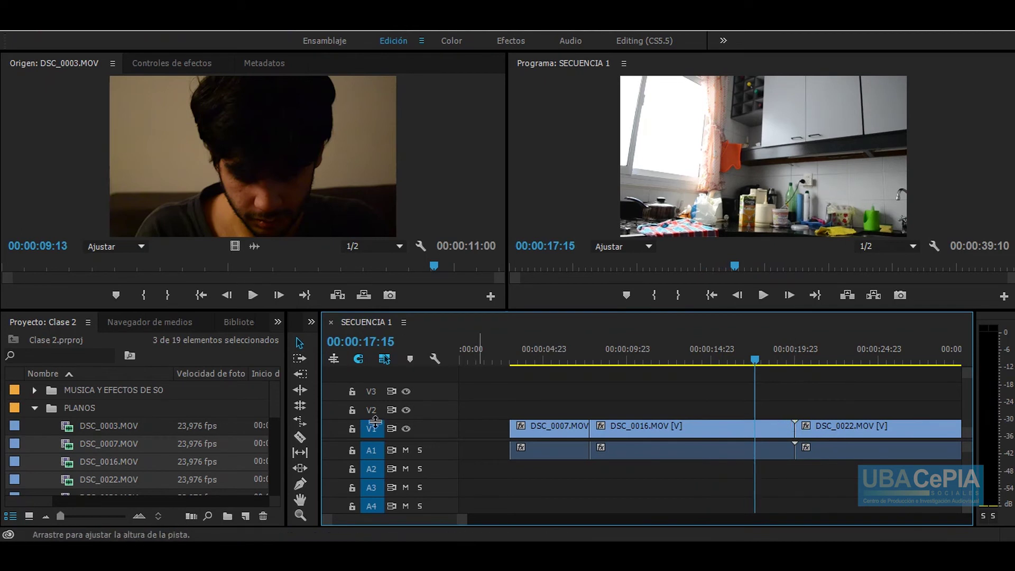
Razor-cut DSC_0016 at 00:00:17:15 and delete its tail, leaving a gap before DSC_0022.
left_click(298, 437)
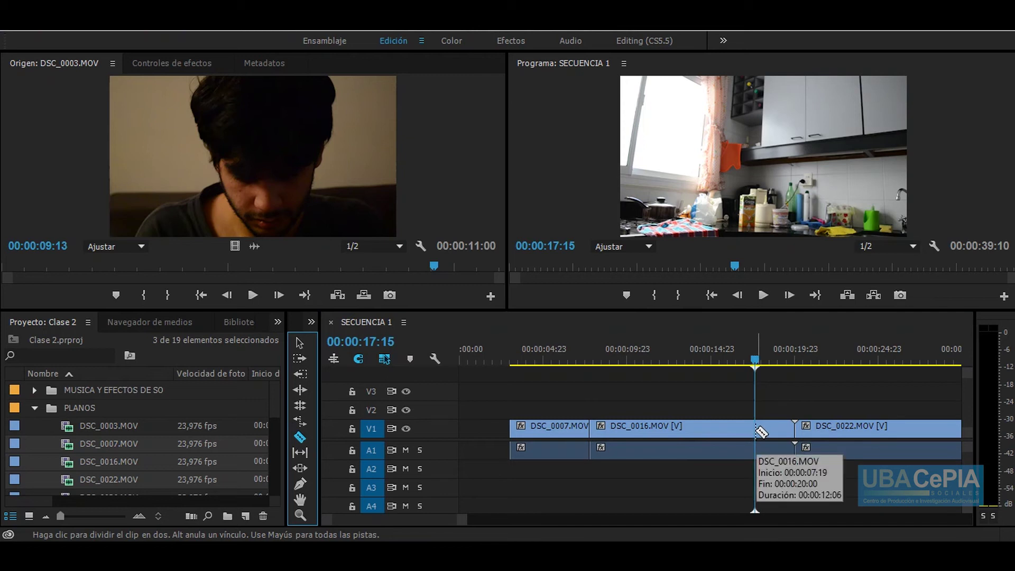
key("equal")
key("equal")
key("equal")
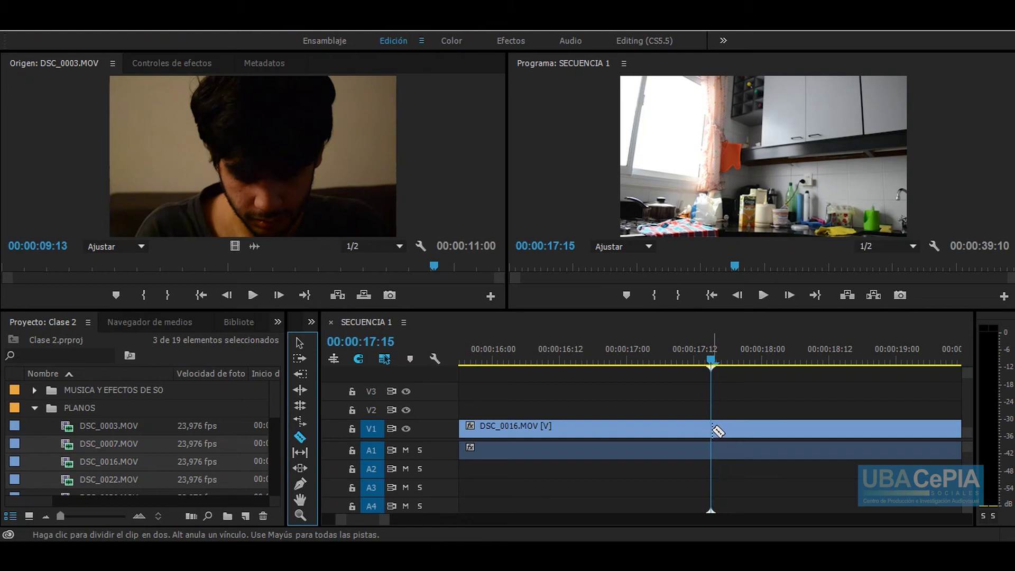
left_click(712, 428)
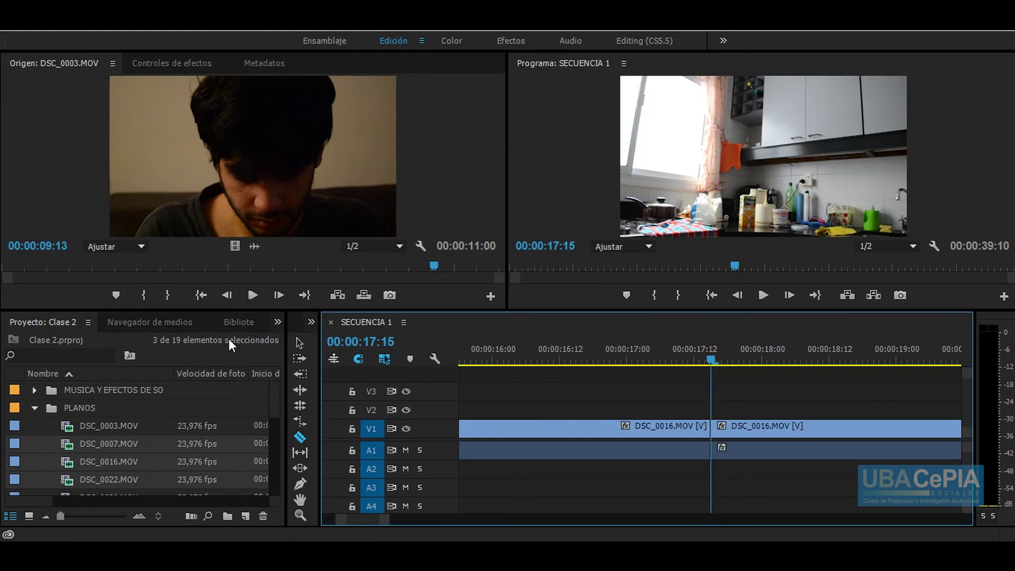
left_click(299, 344)
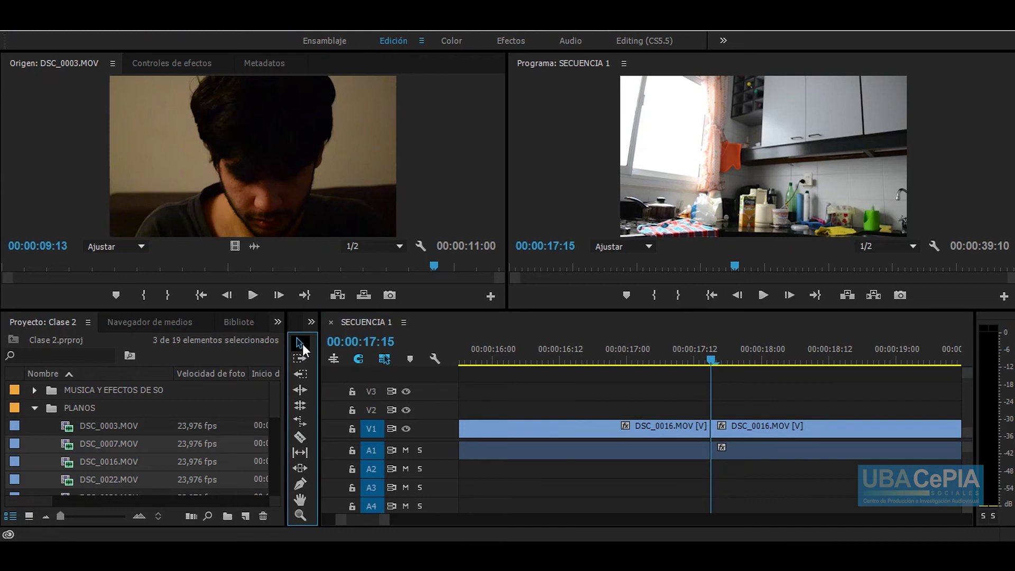
left_click(773, 430)
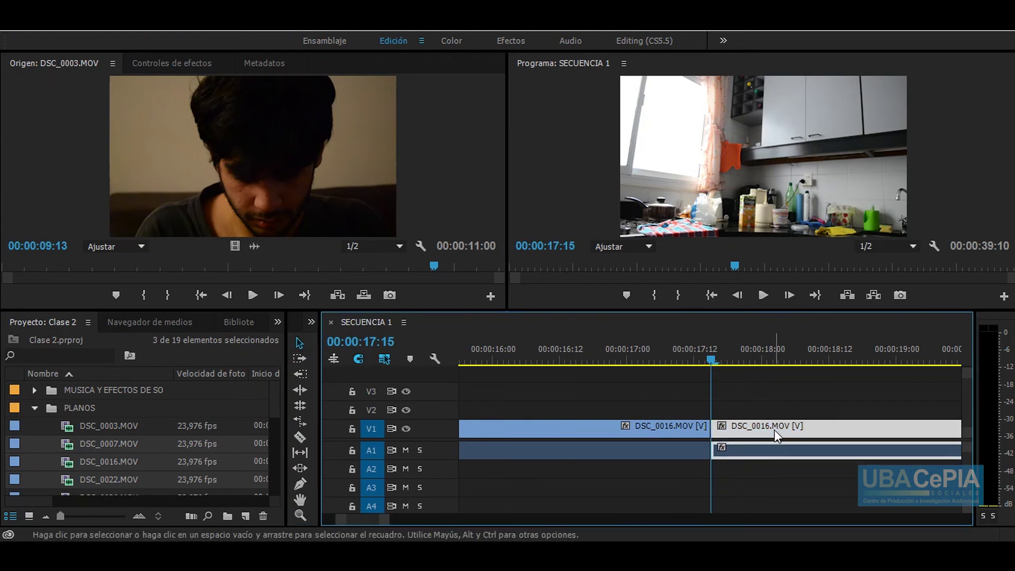
key("Delete")
key("minus")
key("minus")
key("minus")
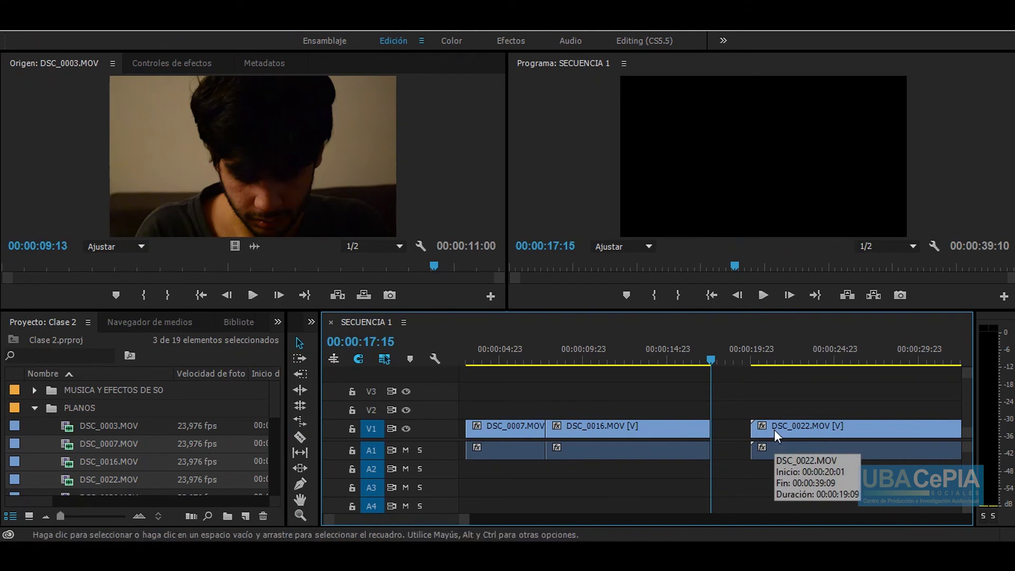
Scrub and step frame by frame through DSC_0022 to park the playhead at 00:00:24:01.
mouse_move(751, 360)
left_mouse_down()
mouse_move(862, 372)
mouse_move(822, 373)
left_mouse_up()
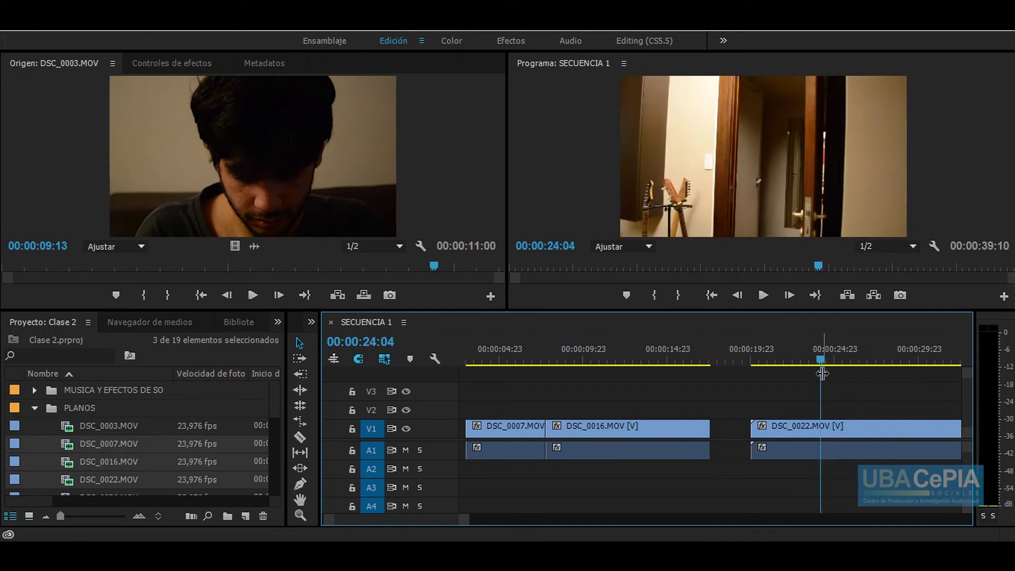
key("space")
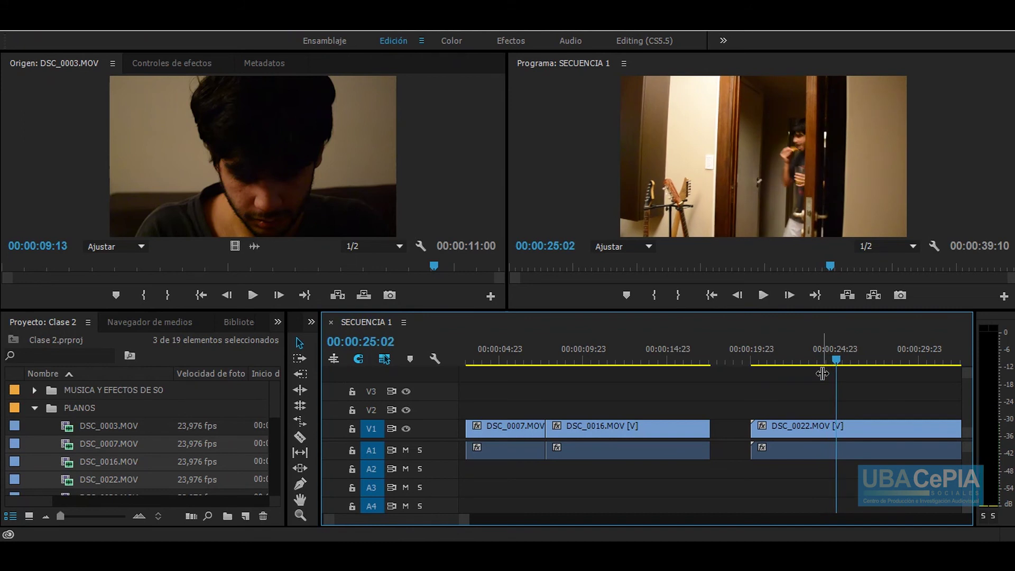
key("Left")
key("Left")
key("Left")
key("Left")
key("Left")
key("Left")
key("Left")
key("Left")
key("Left")
key("Left")
key("Left")
key("Left")
key("Left")
key("Left")
key("Left")
key("Left")
key("Left")
key("Left")
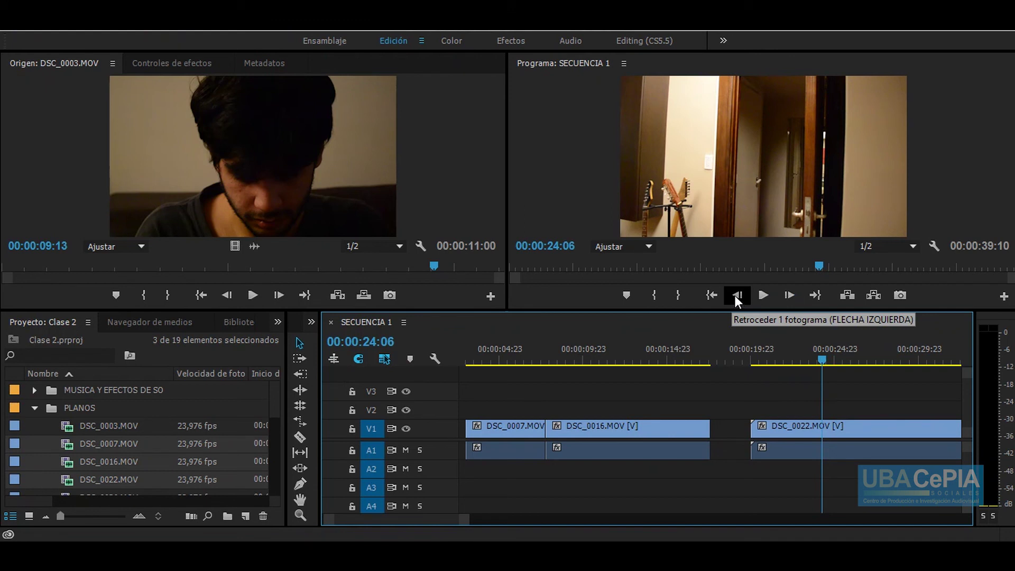
left_click(735, 296)
left_click(734, 296)
left_click(735, 296)
left_click(735, 296)
left_click(735, 296)
key("Right")
key("Right")
key("Right")
key("Right")
key("Right")
key("Right")
key("Right")
key("Left")
key("Left")
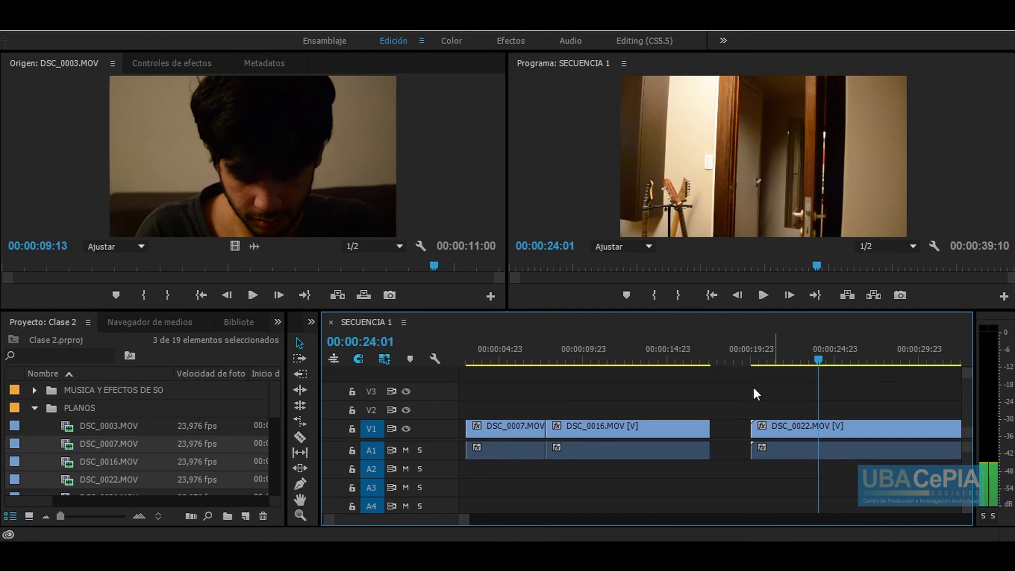
Trim DSC_0022's start 4:00 later, ripple-delete the gap, and play back from 16:00.
left_click_drag(751, 428, 818, 428)
right_click(770, 434)
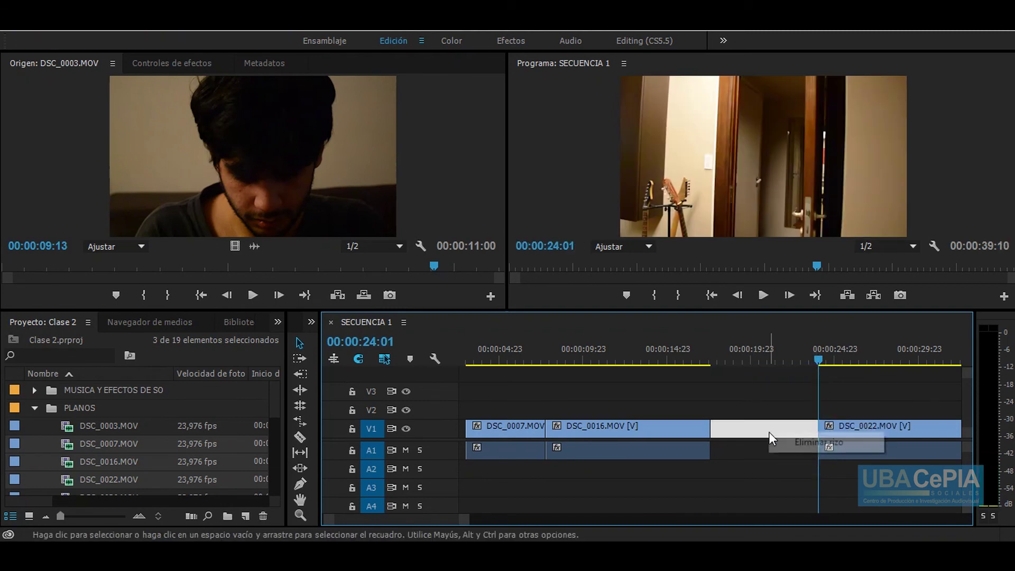
left_click(808, 445)
left_click_drag(705, 353, 682, 358)
key("space")
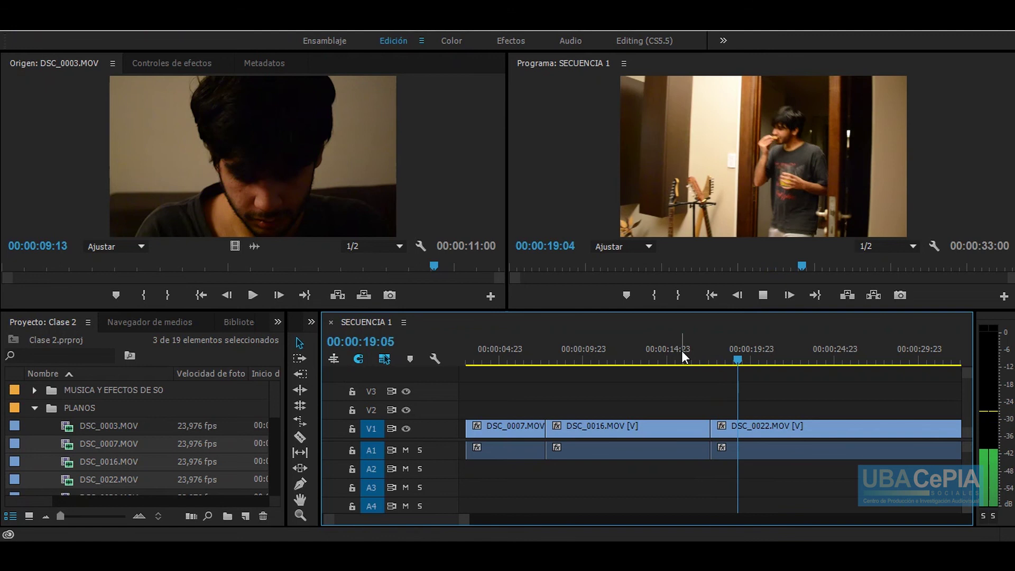
key("space")
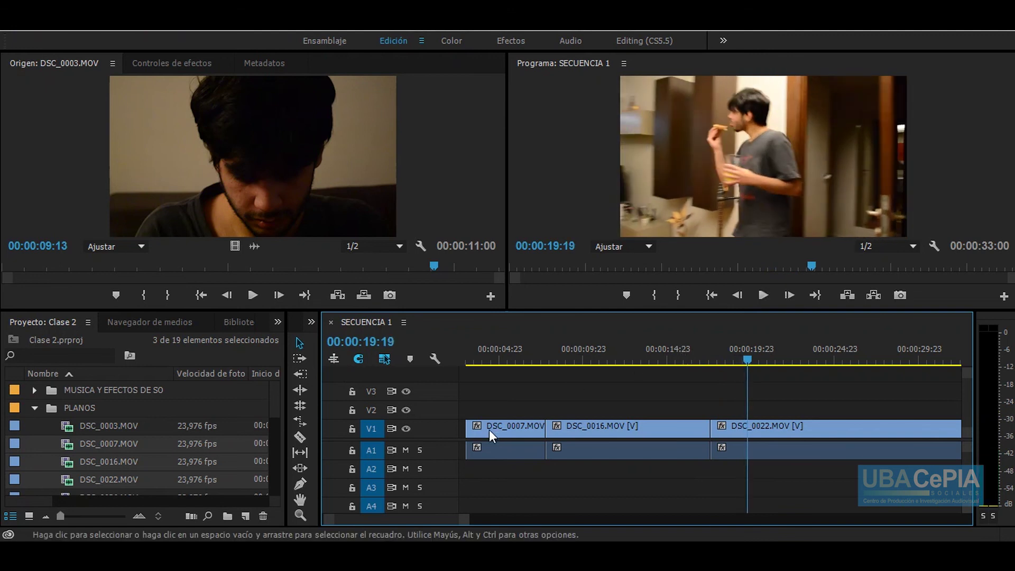
Mute the A1 audio track and replay the join from about 15:17 to 00:00:21:02.
left_click(404, 450)
left_click(680, 357)
key("space")
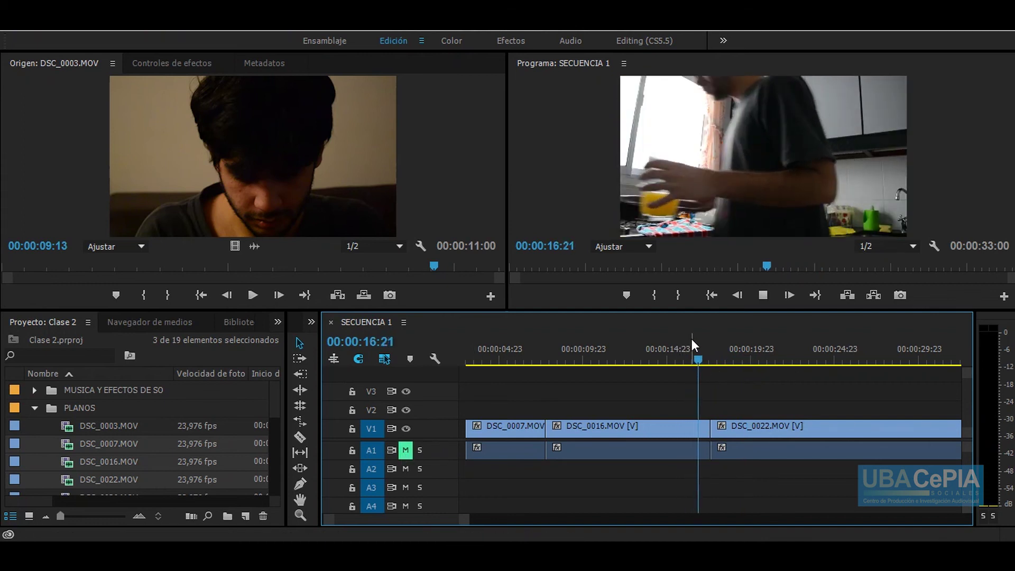
left_click(768, 362)
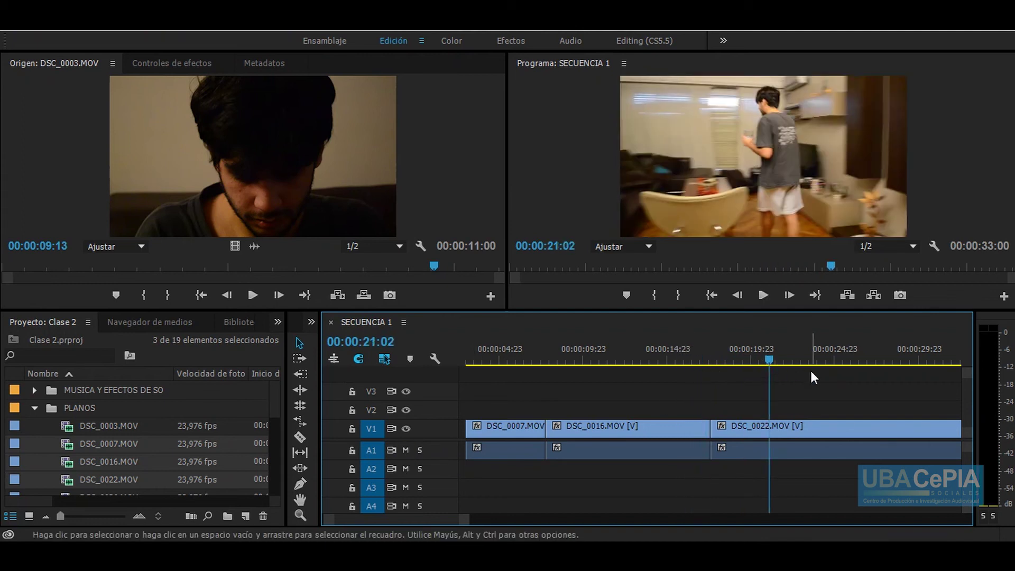